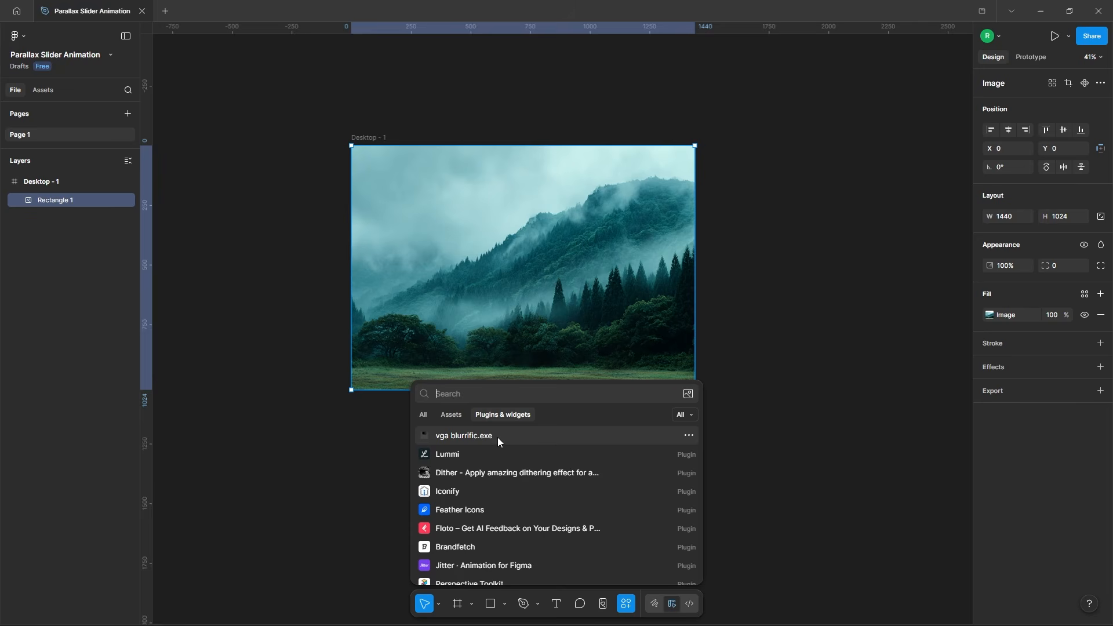
Use the vga blurrific plugin to apply a Radial Blur with the last three sliders at maximum to the landscape image and export it to the canvas
click(494, 437)
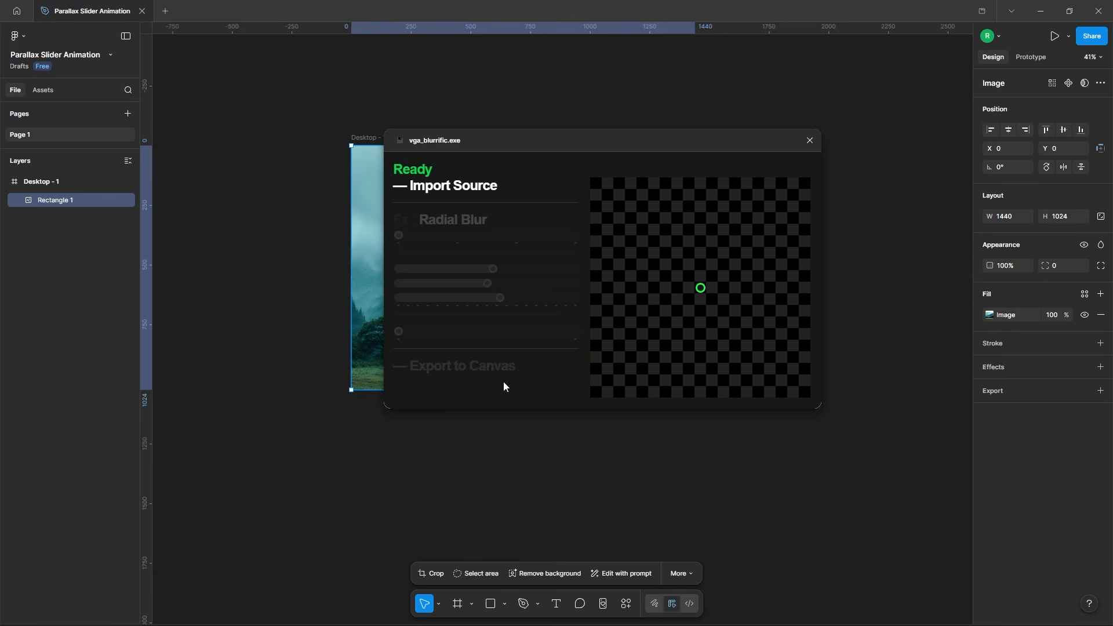
click(472, 191)
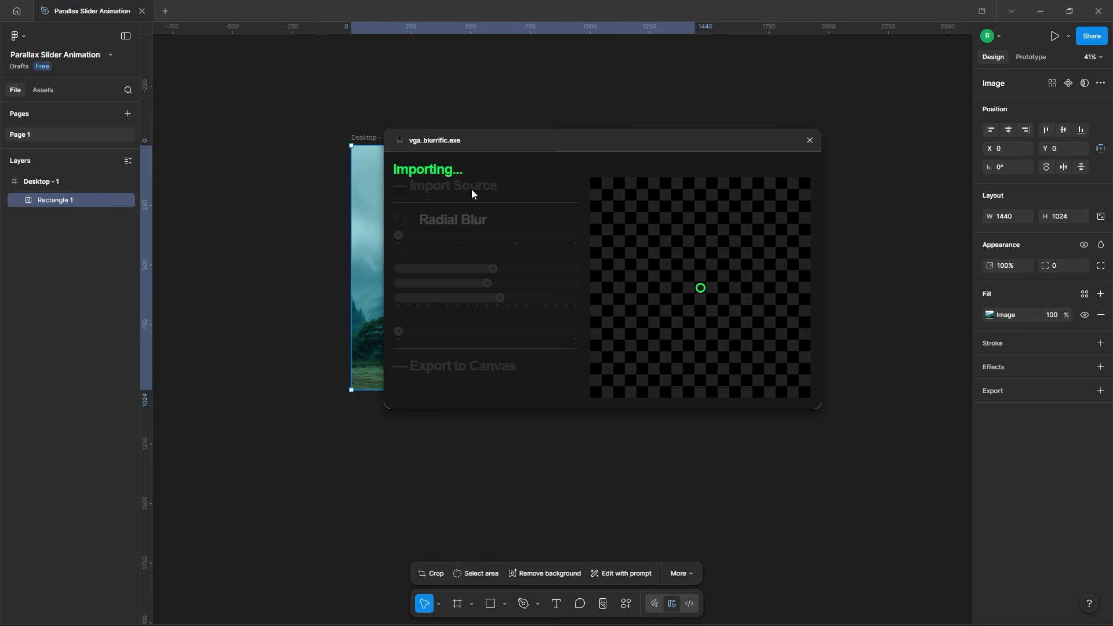
drag(499, 270, 577, 284)
drag(502, 298, 578, 298)
drag(410, 336, 577, 331)
click(481, 368)
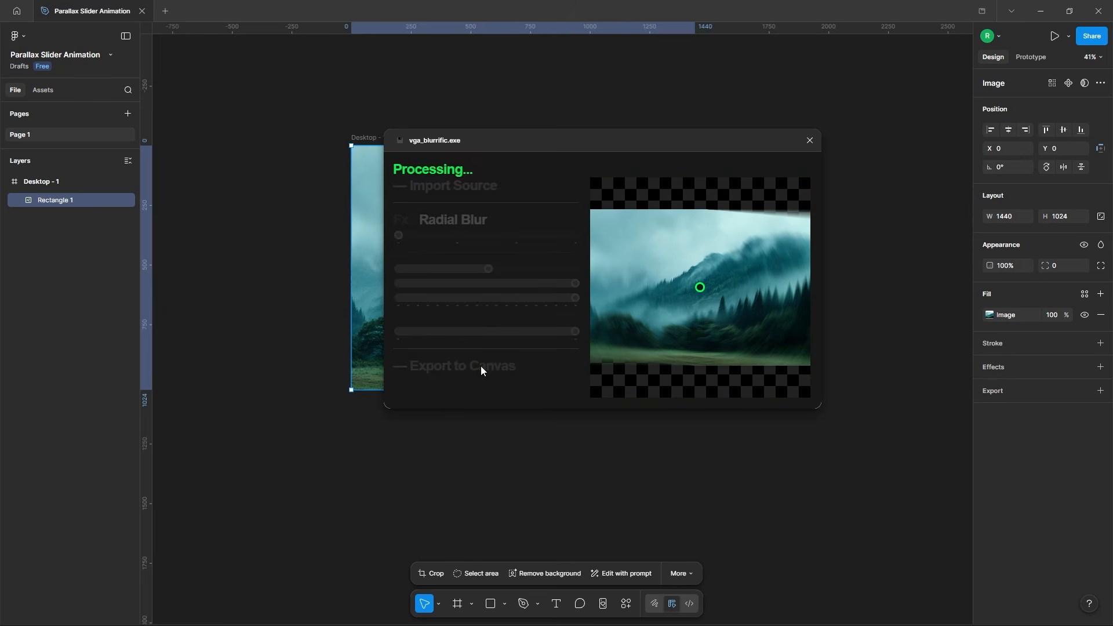
click(810, 140)
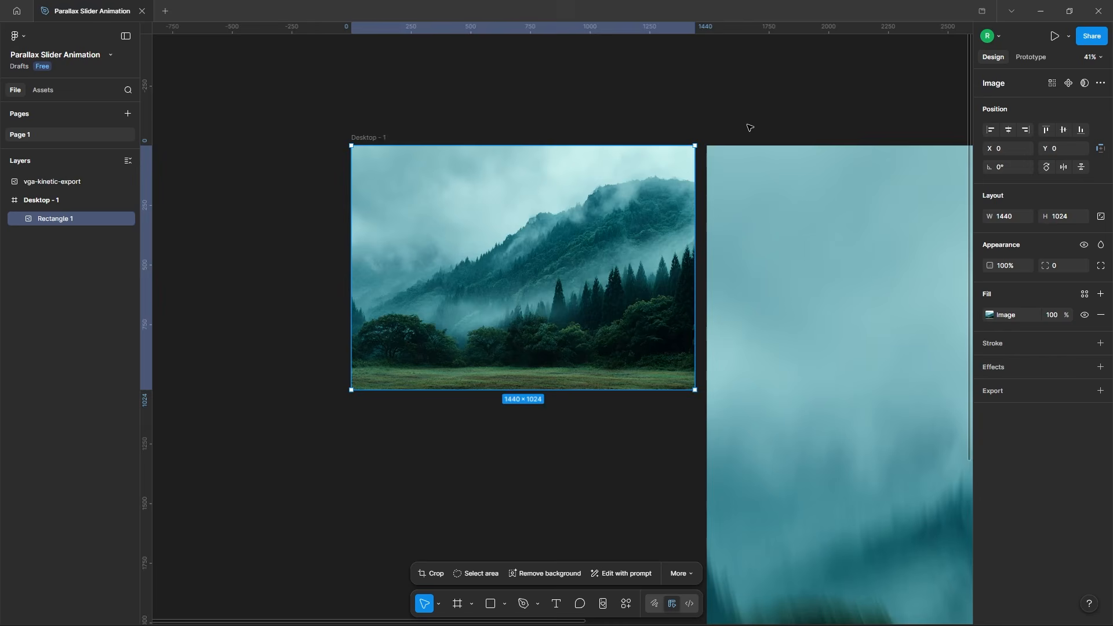
Delete the original landscape image from the Desktop - 1 frame
click(781, 129)
scroll(634, 270, down, 5)
click(388, 186)
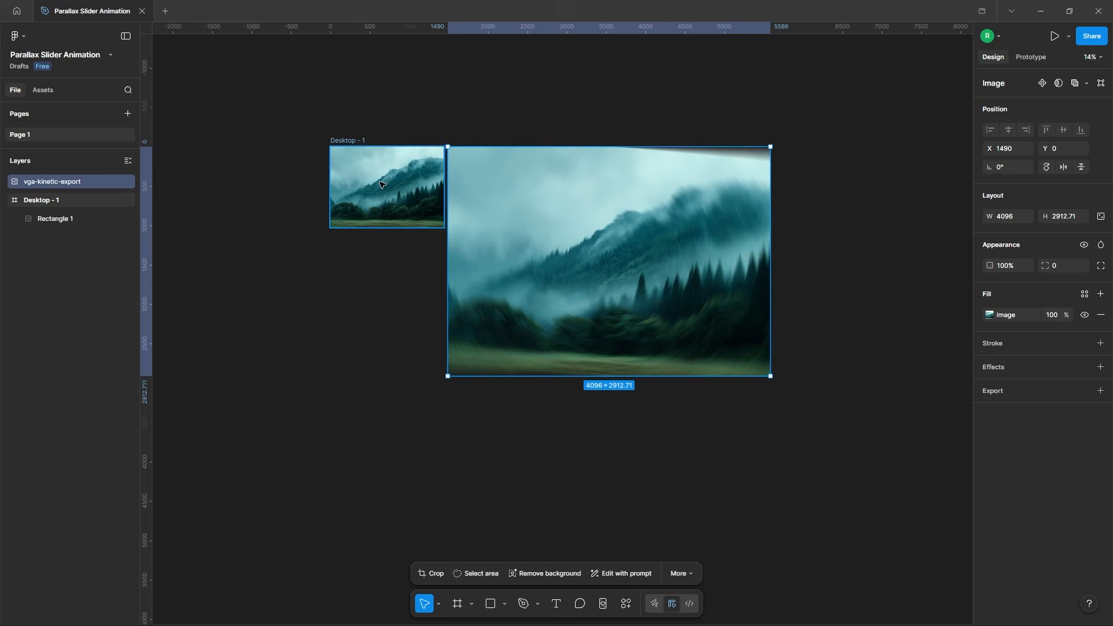
key(Delete)
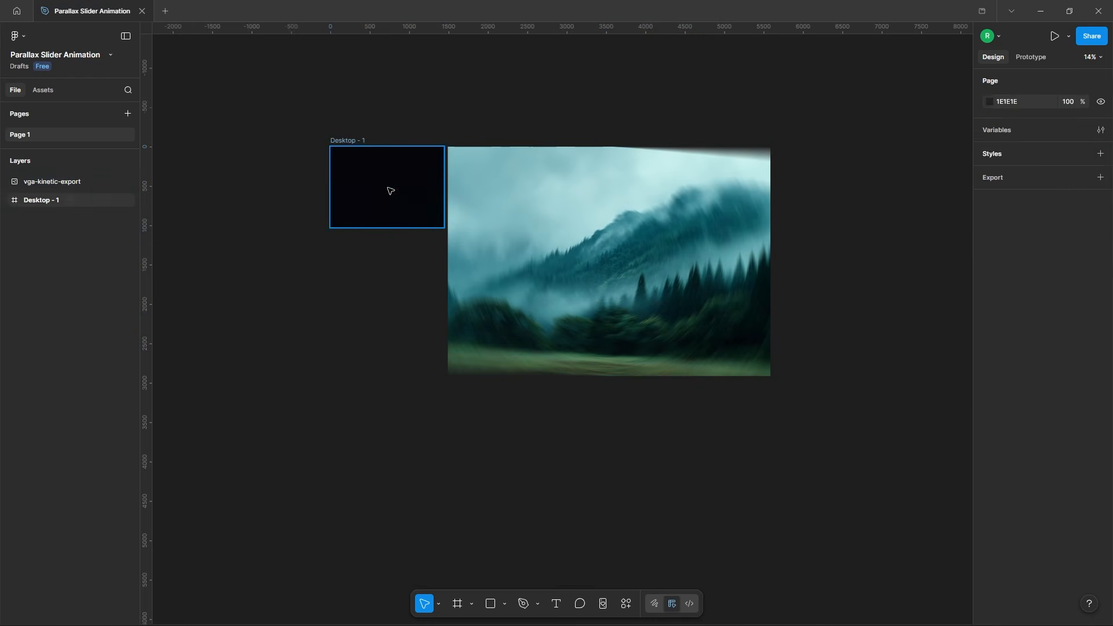
Move the blurred export into the Desktop - 1 frame and centre it horizontally and vertically
click(652, 235)
drag(663, 227, 388, 171)
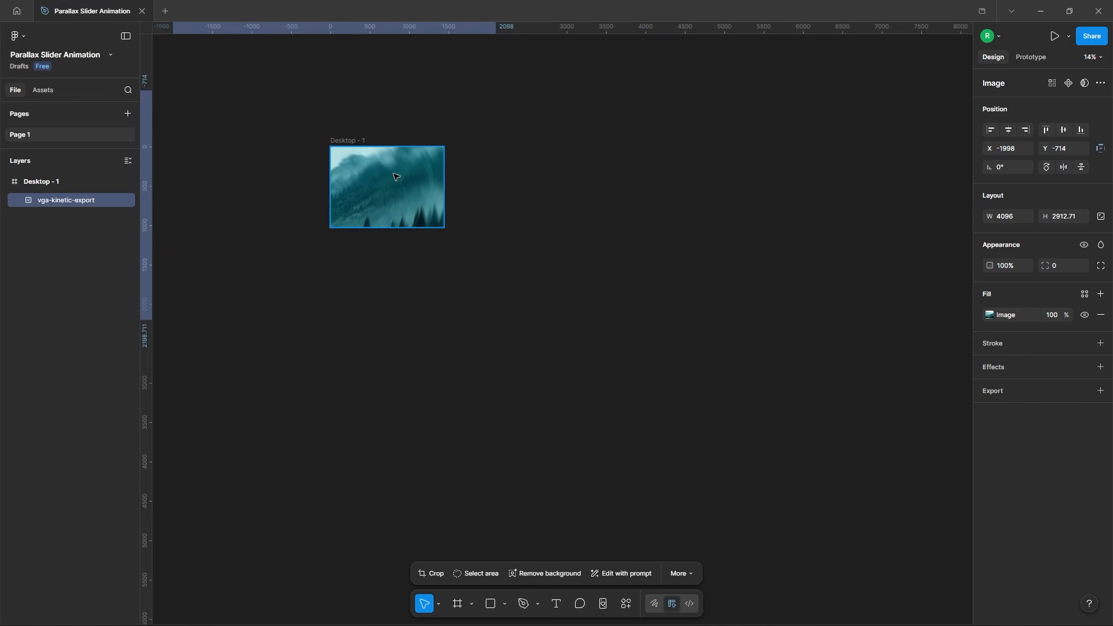
click(1008, 132)
click(1064, 130)
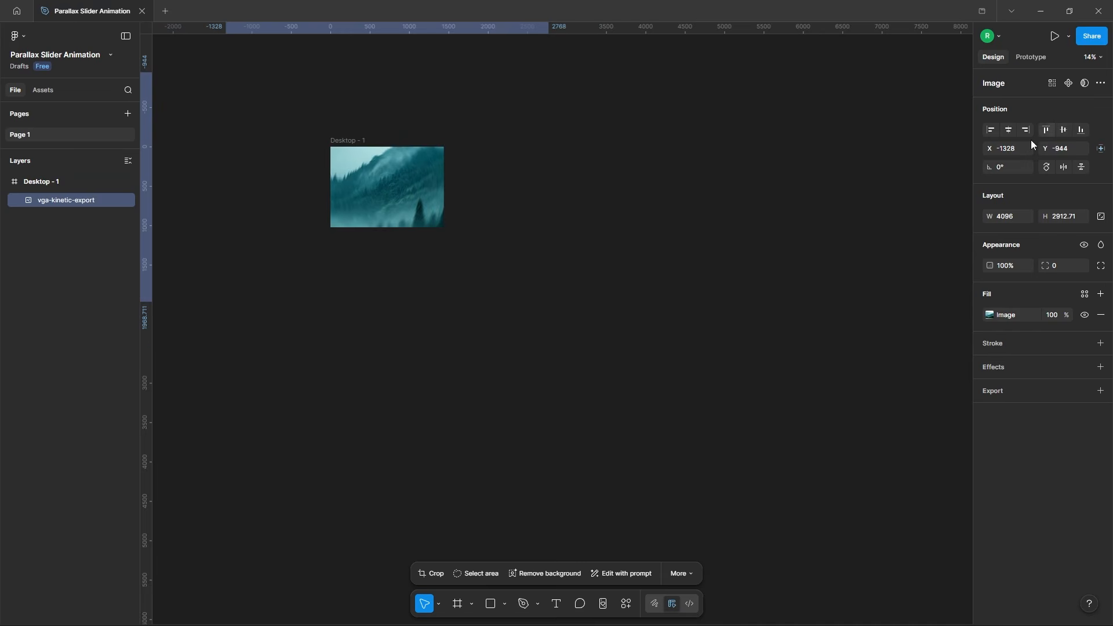
Scale the blurred image down proportionally from its centre to about 2252 × 1601
drag(546, 145, 483, 160)
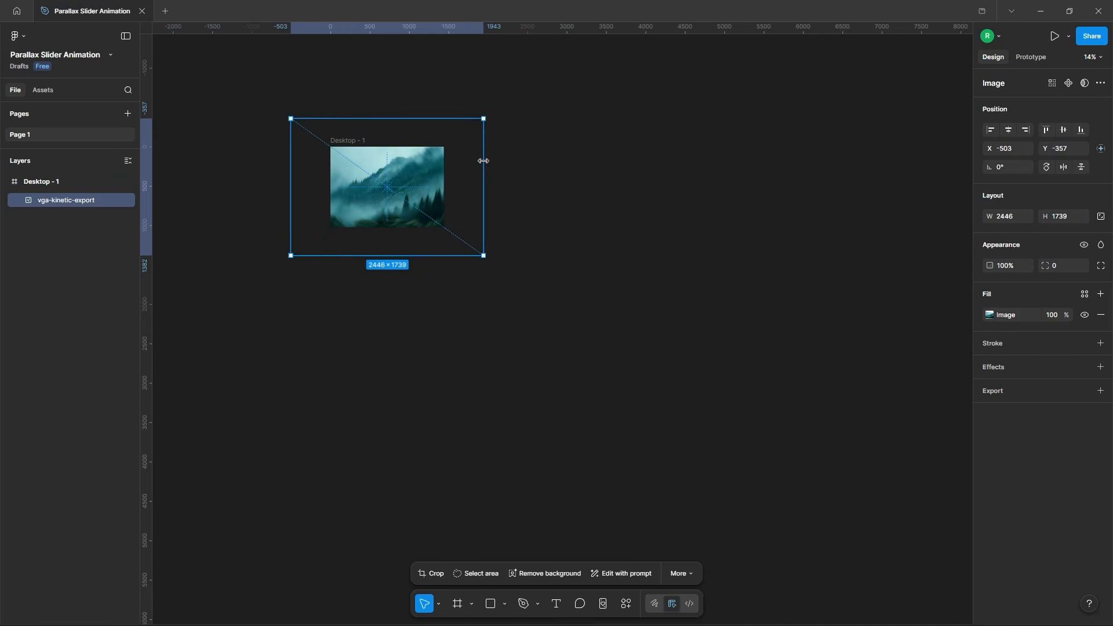
scroll(311, 124, up, 5)
drag(753, 234, 732, 246)
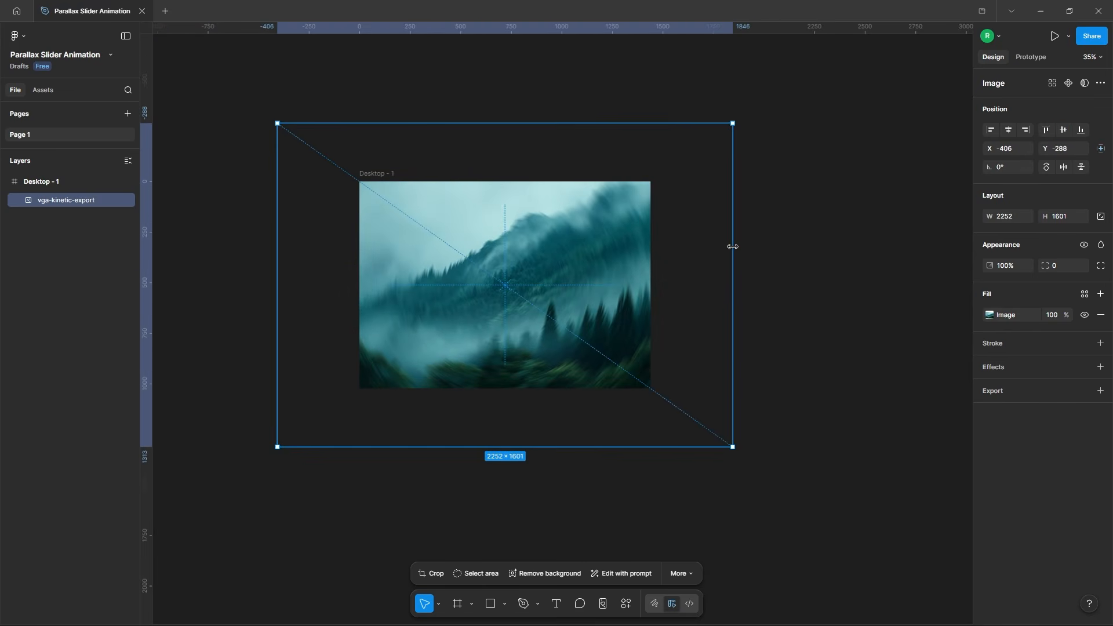
click(805, 284)
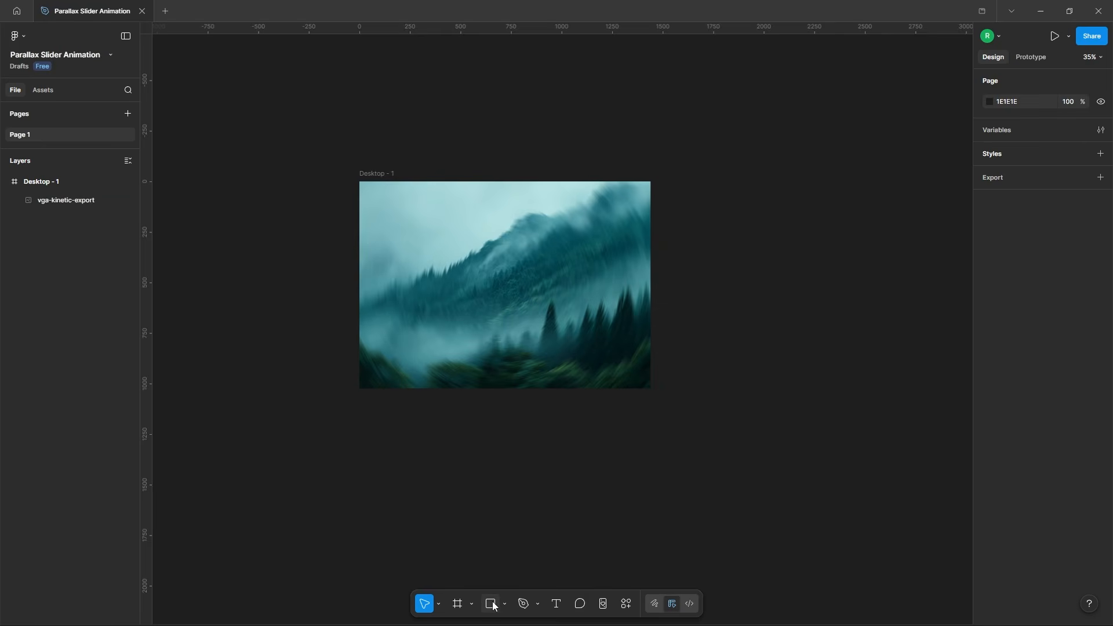
Draw a 1440 × 1024 rectangle covering the whole Desktop - 1 frame and fill it with black 000000
drag(424, 217, 651, 389)
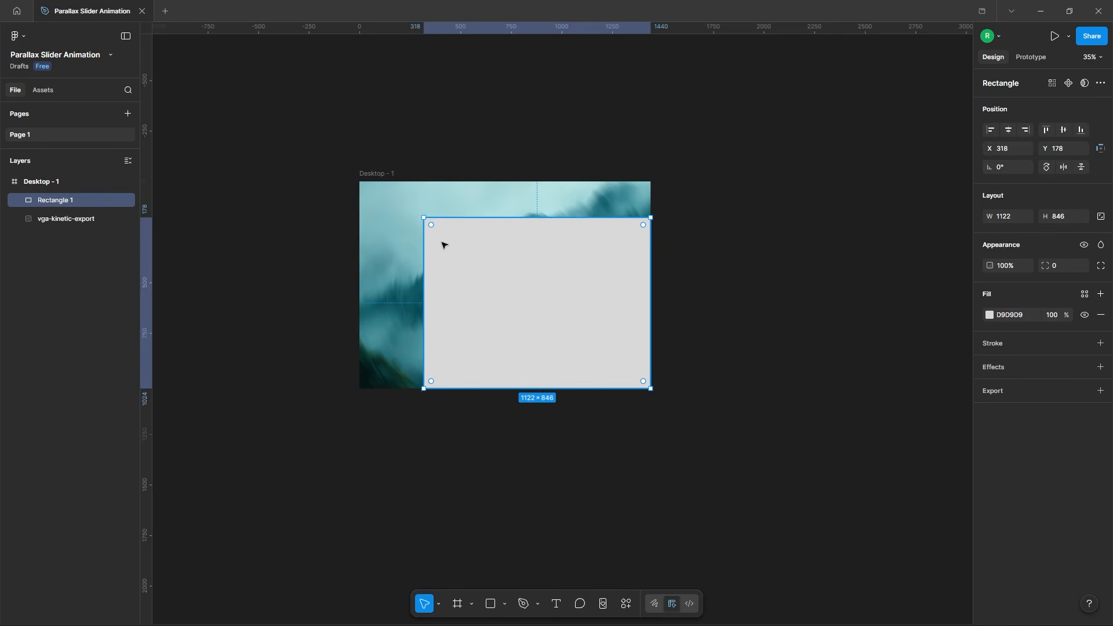
drag(425, 217, 359, 182)
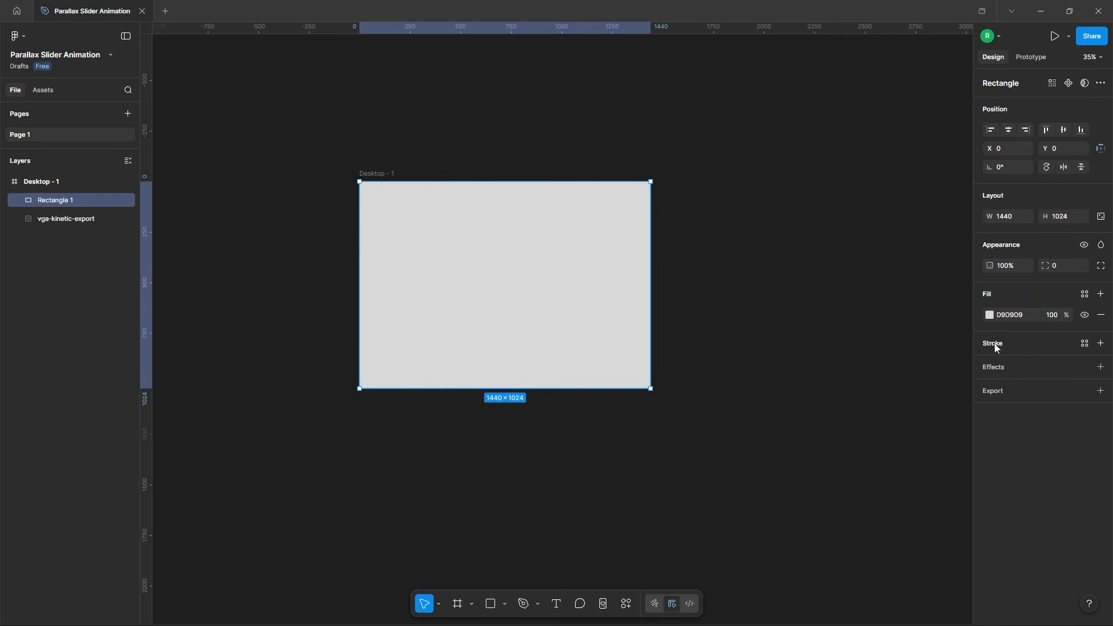
click(989, 315)
drag(916, 407, 833, 490)
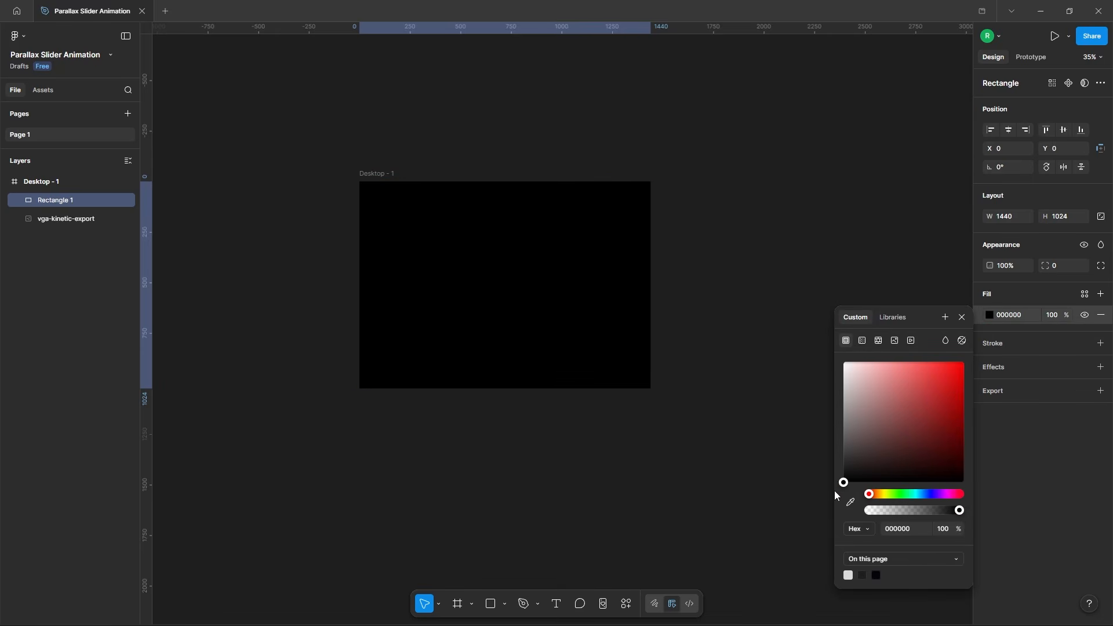
click(962, 317)
Give the black rectangle the Soft light blend mode and 20% opacity
click(1101, 244)
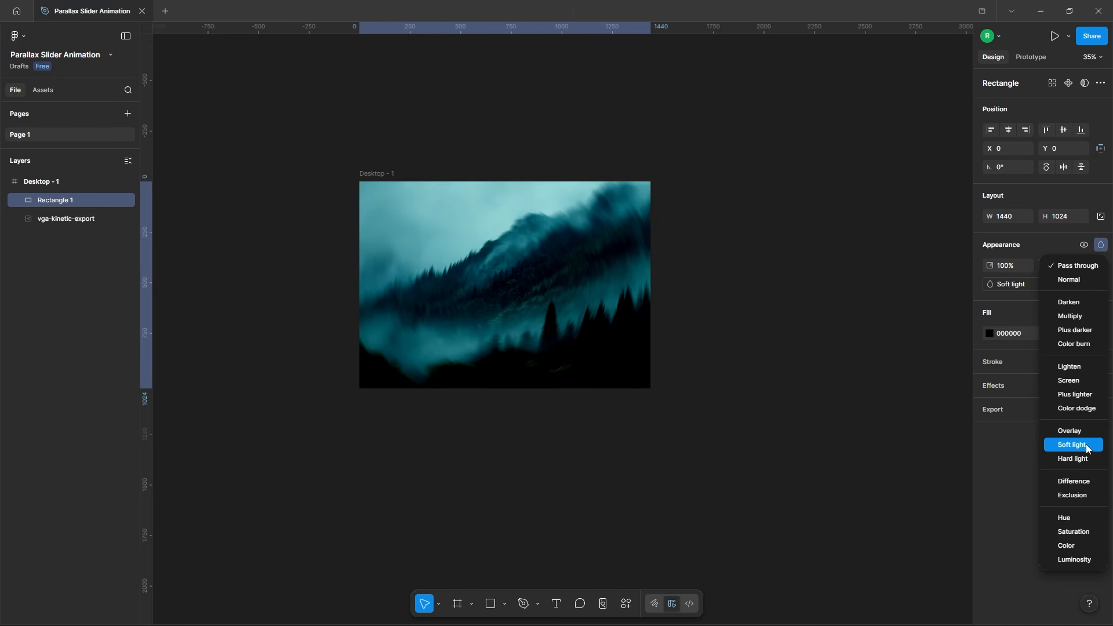
click(1072, 445)
click(1017, 265)
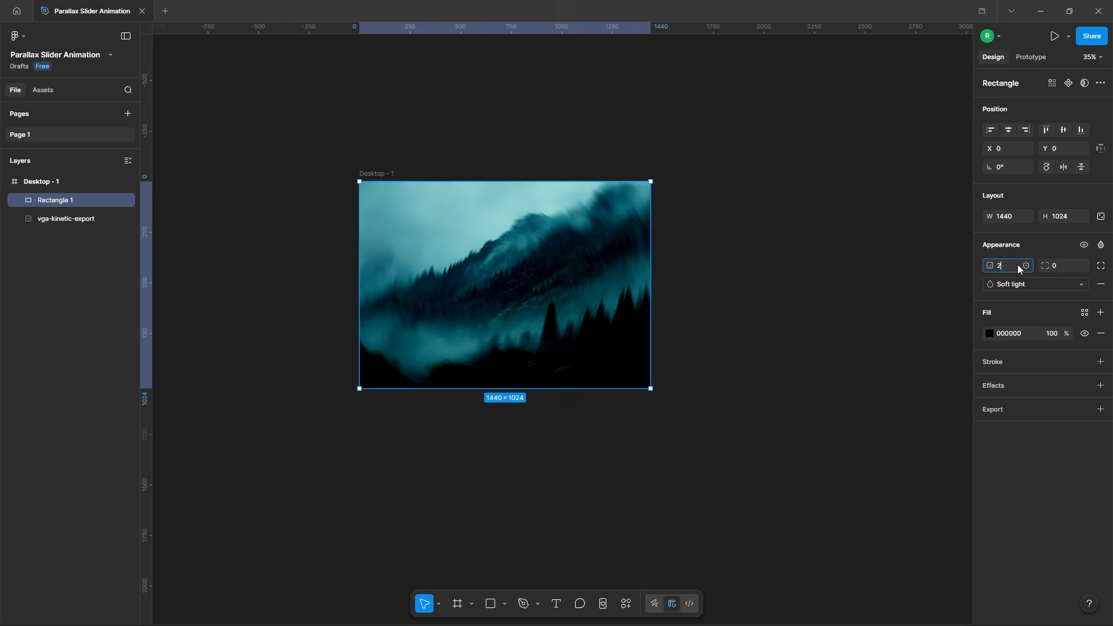
key(Return)
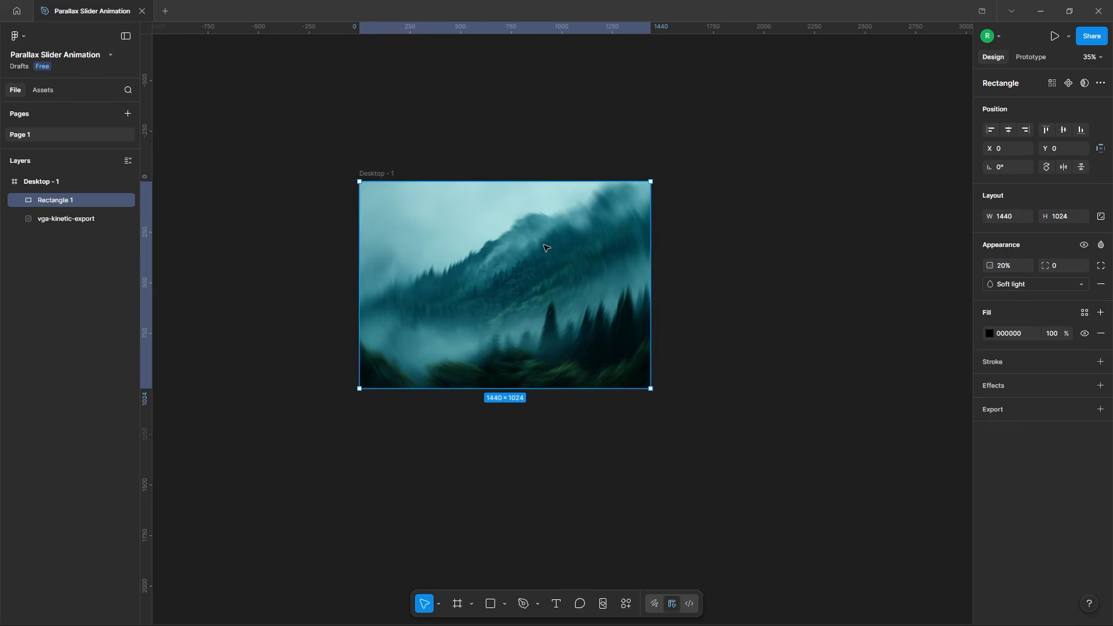
Group the black overlay rectangle with the blurred background image
shift+click(67, 218)
right_click(77, 199)
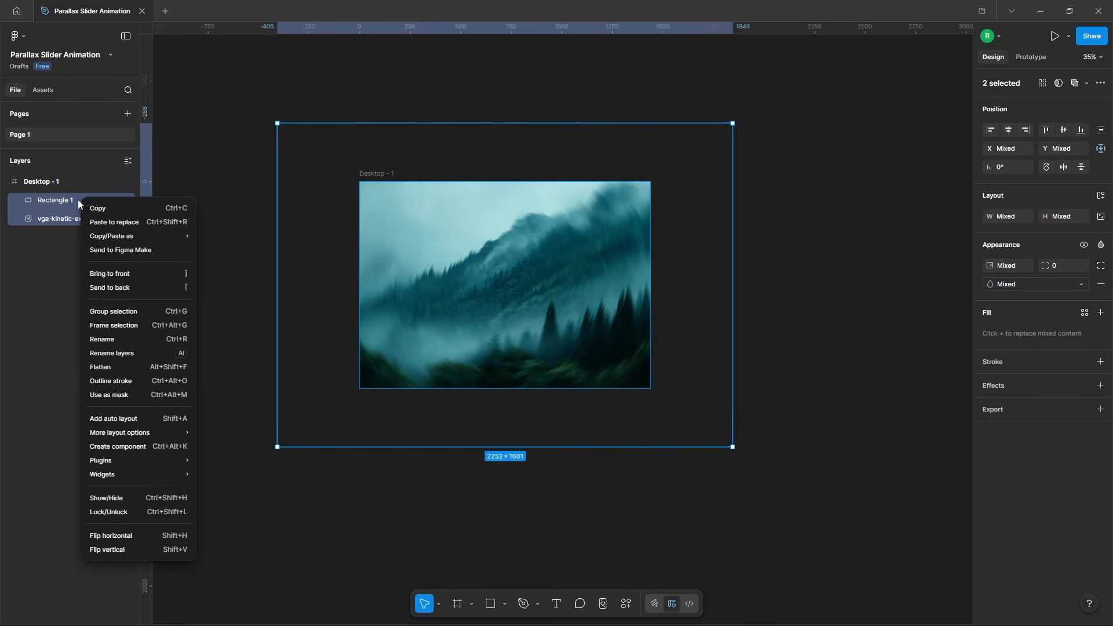
click(114, 311)
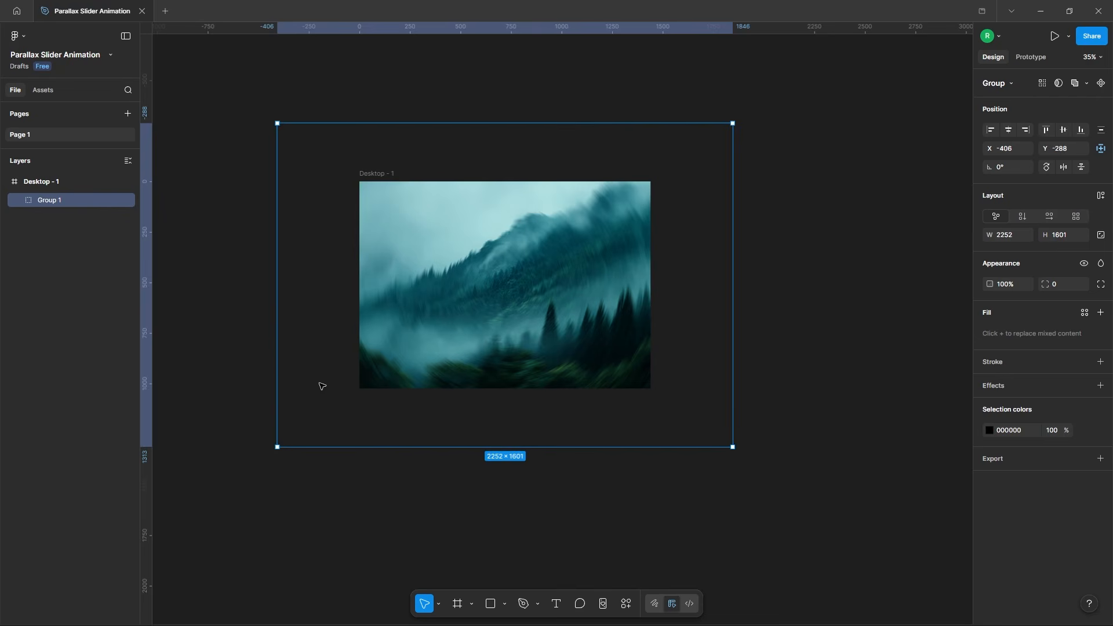
click(254, 254)
Draw a rectangle in the middle of the frame, size it to 420 × 550 and centre it horizontally
click(581, 318)
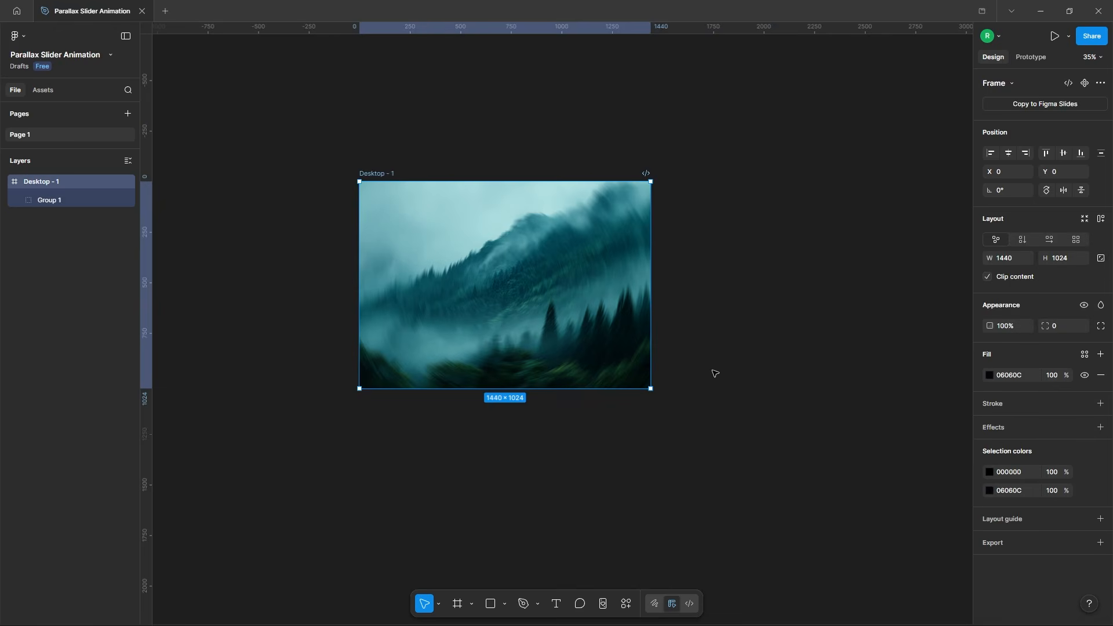
click(524, 512)
drag(469, 231, 544, 320)
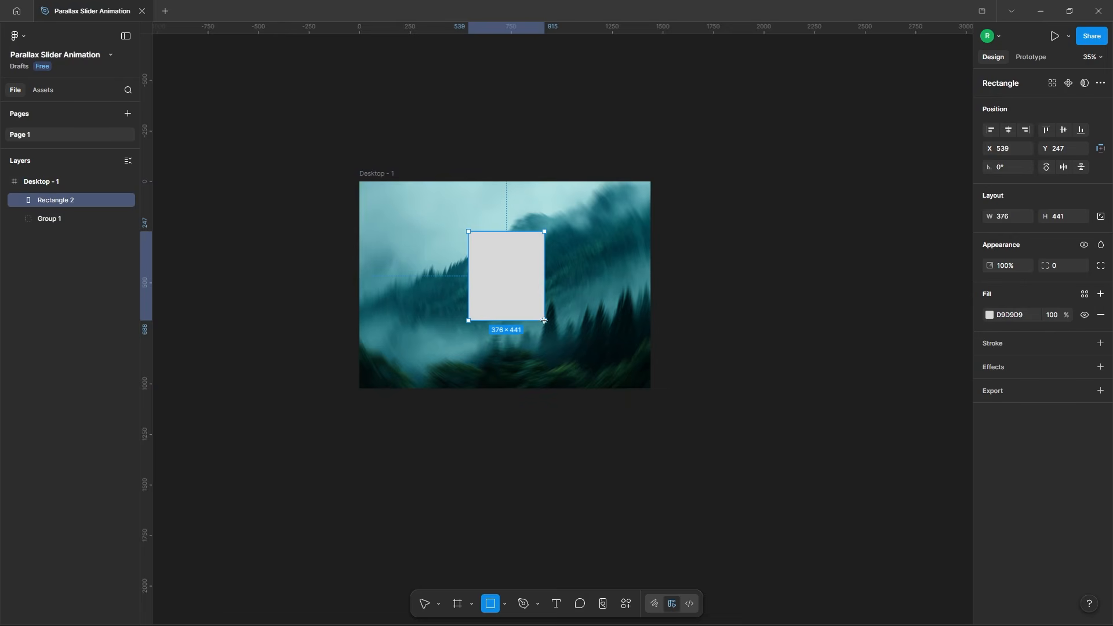
text(420)
click(1070, 218)
text(550)
key(Return)
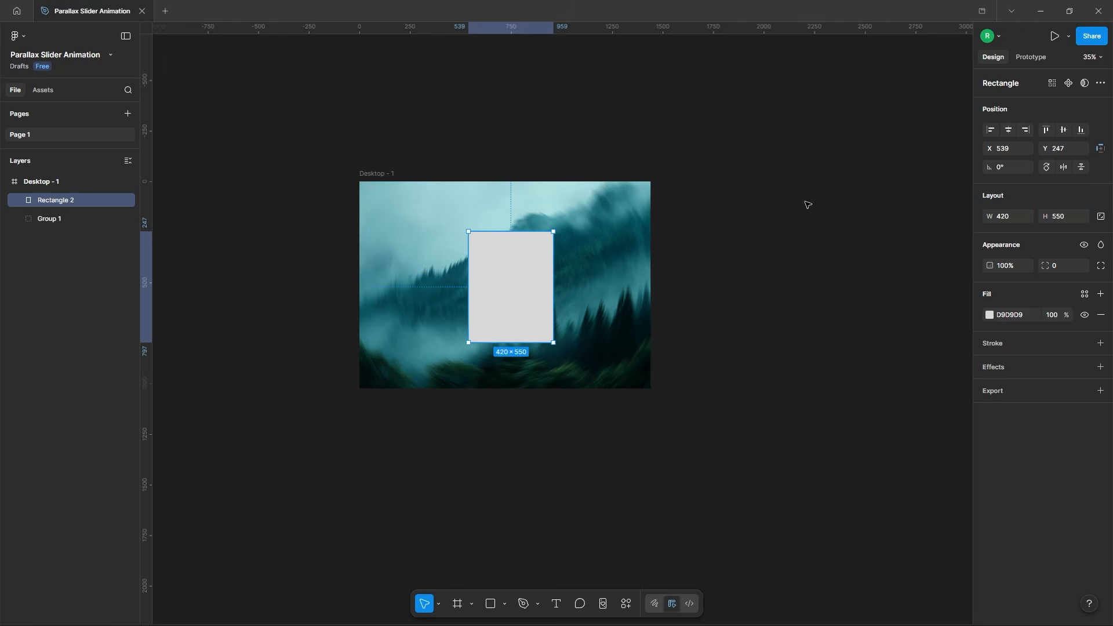
click(1008, 129)
click(750, 293)
Draw a rectangle of about 545 × 668 over the 420 × 550 one and fill it with the photo of two cyclists
click(486, 290)
scroll(488, 262, up, 2)
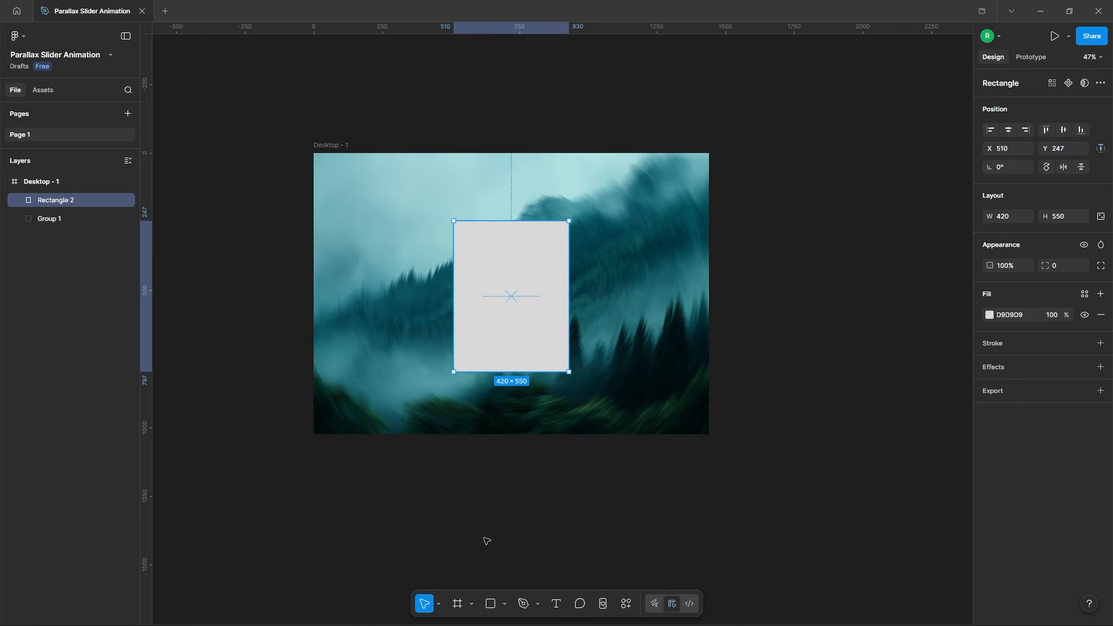
drag(437, 211, 588, 390)
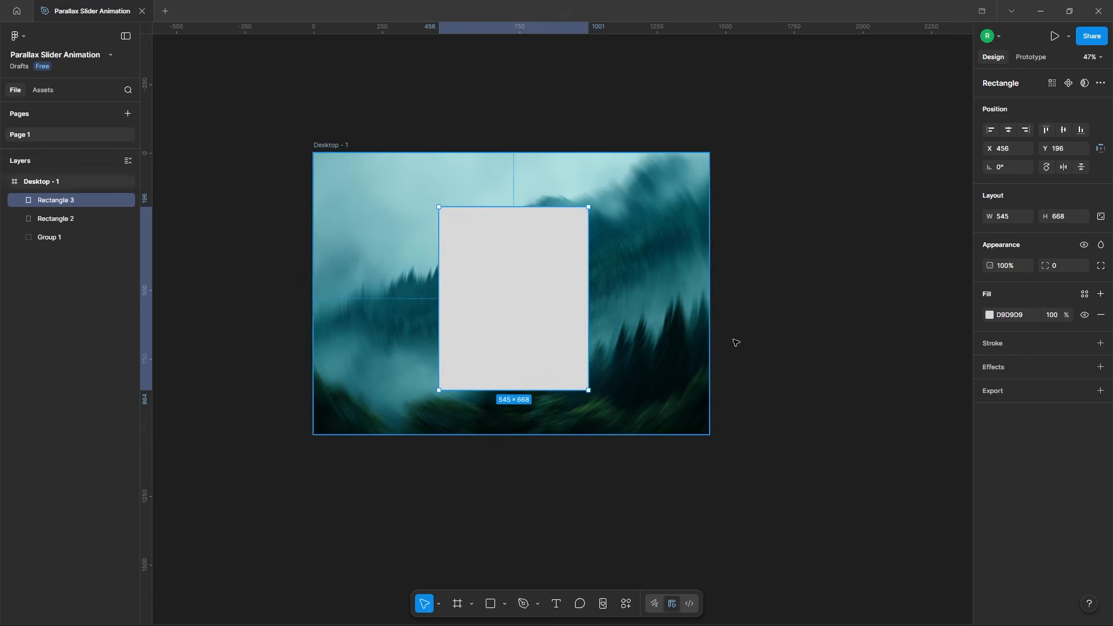
click(989, 315)
click(896, 342)
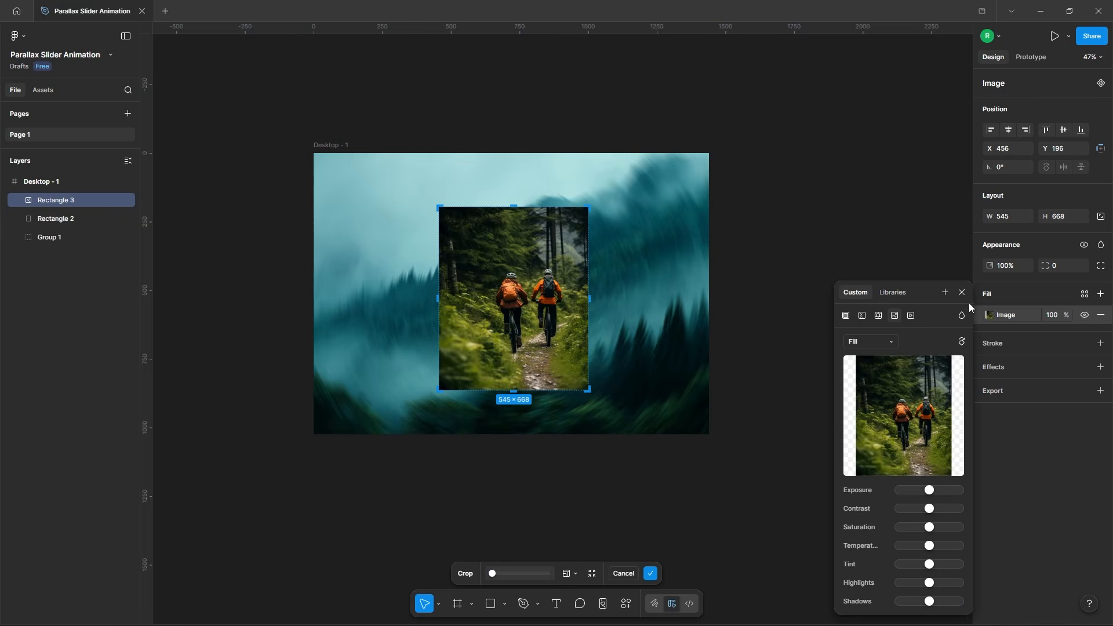
click(960, 294)
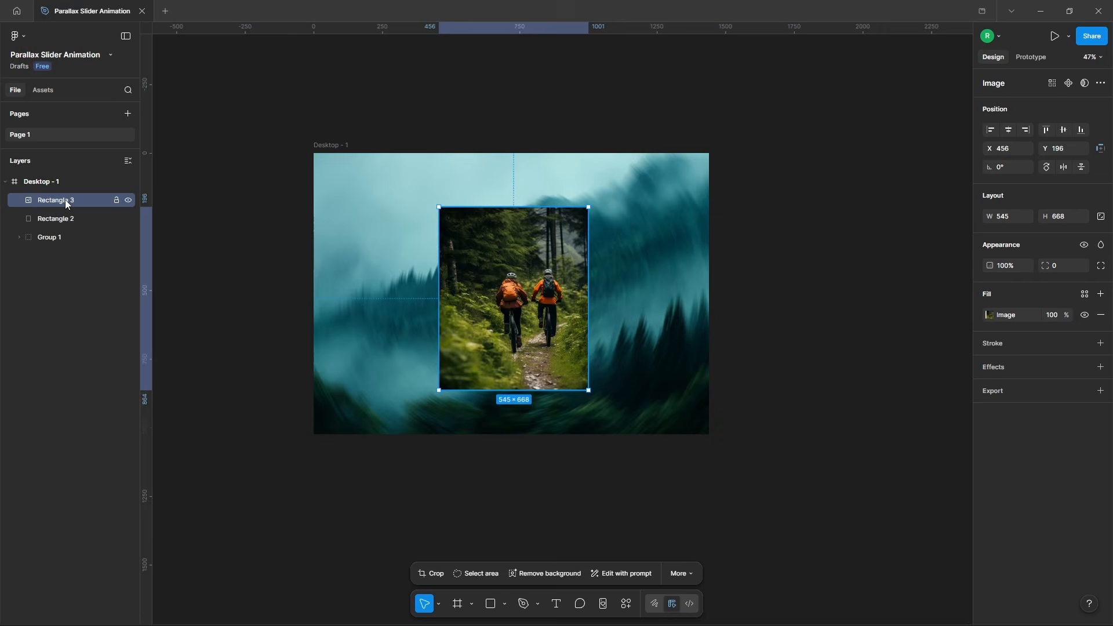
Mask the cyclist photo with the 420 × 550 rectangle centred on it and enlarge the photo inside the mask to about 743 × 910
shift+click(58, 218)
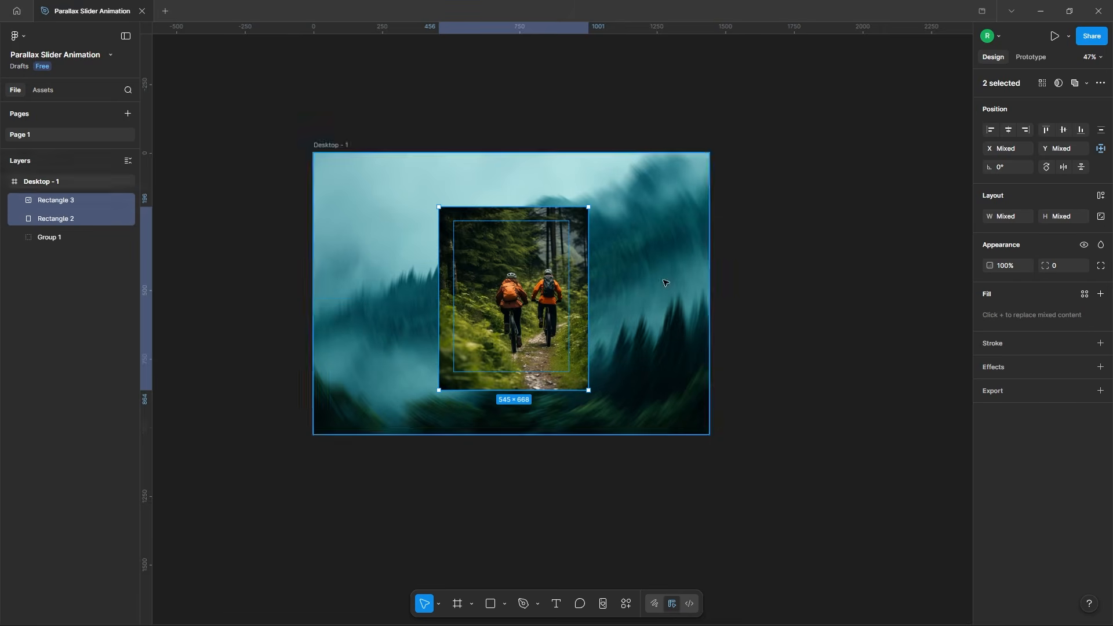
click(1058, 83)
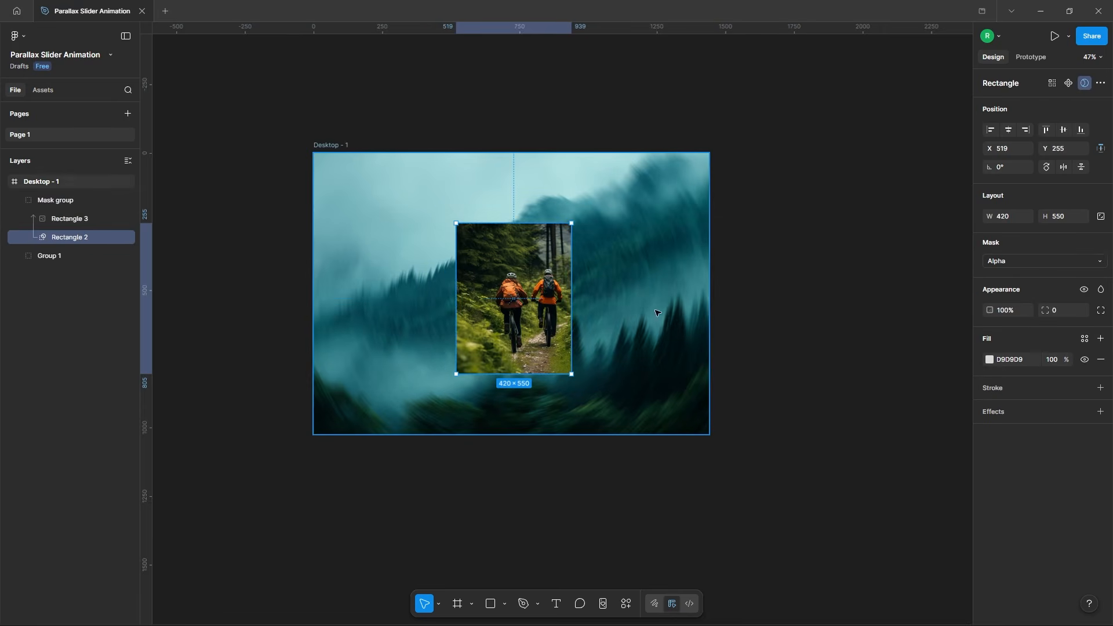
click(64, 220)
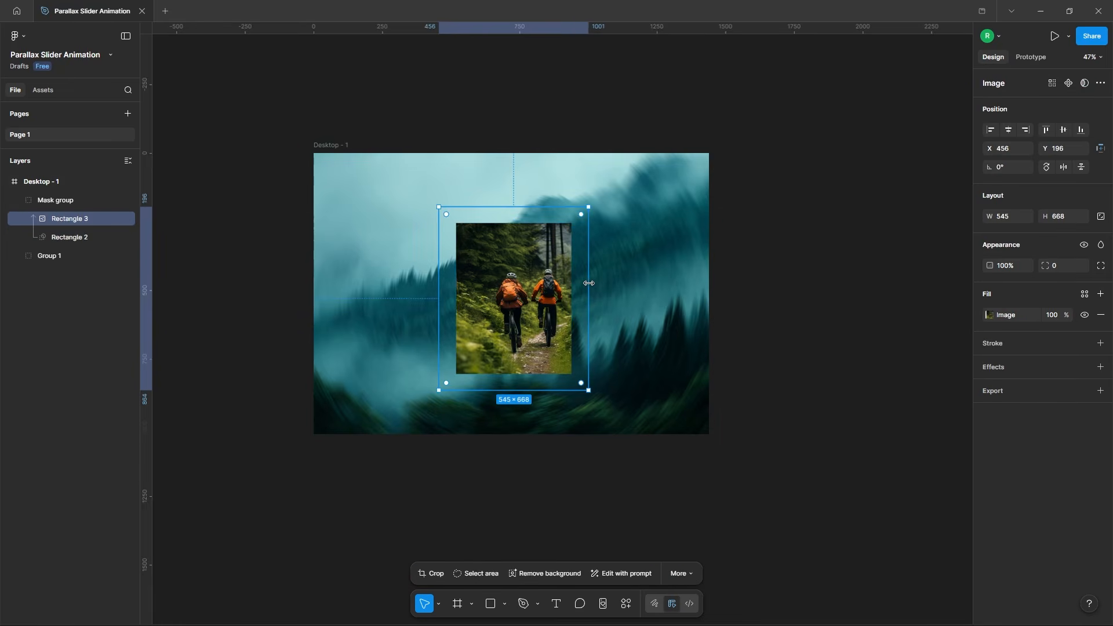
drag(589, 283, 615, 283)
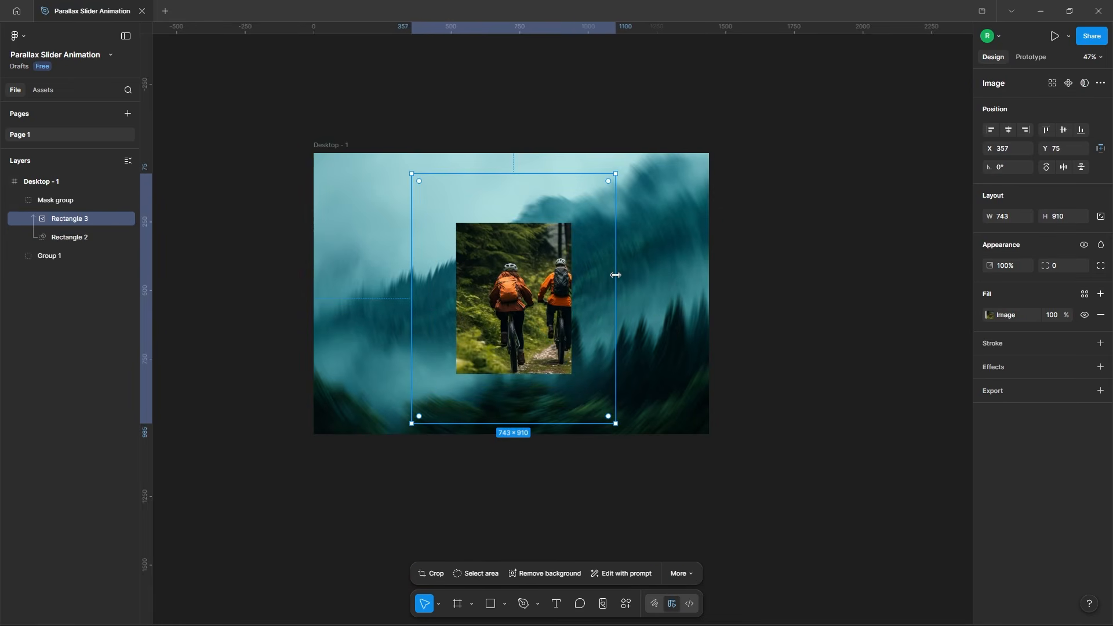
Move the masked cyclist photo up by about 55 px within the frame
click(479, 278)
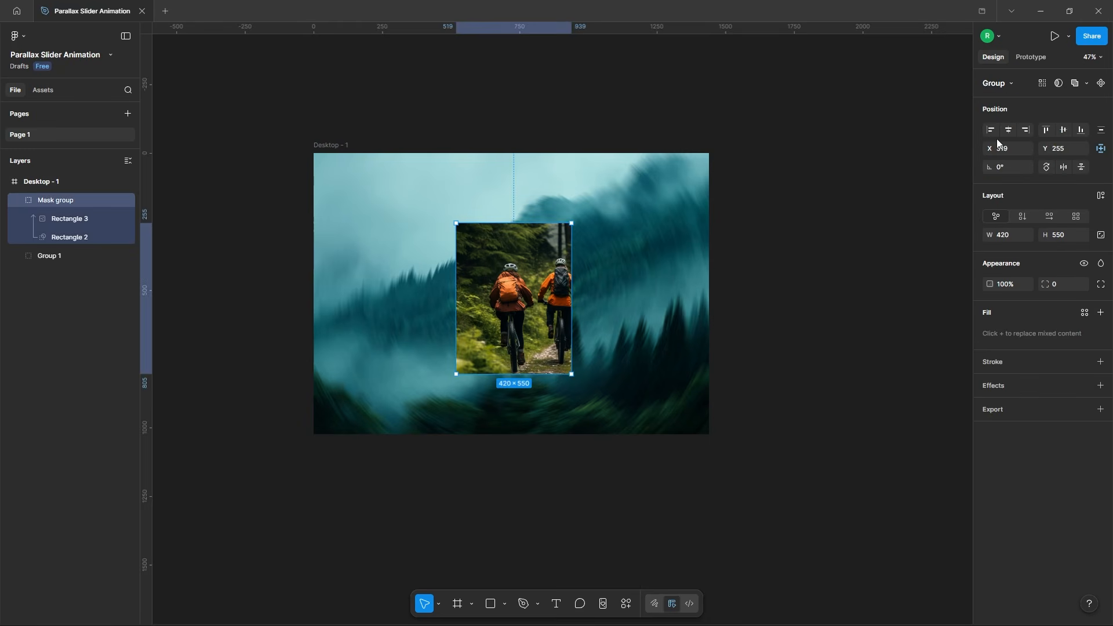
click(82, 220)
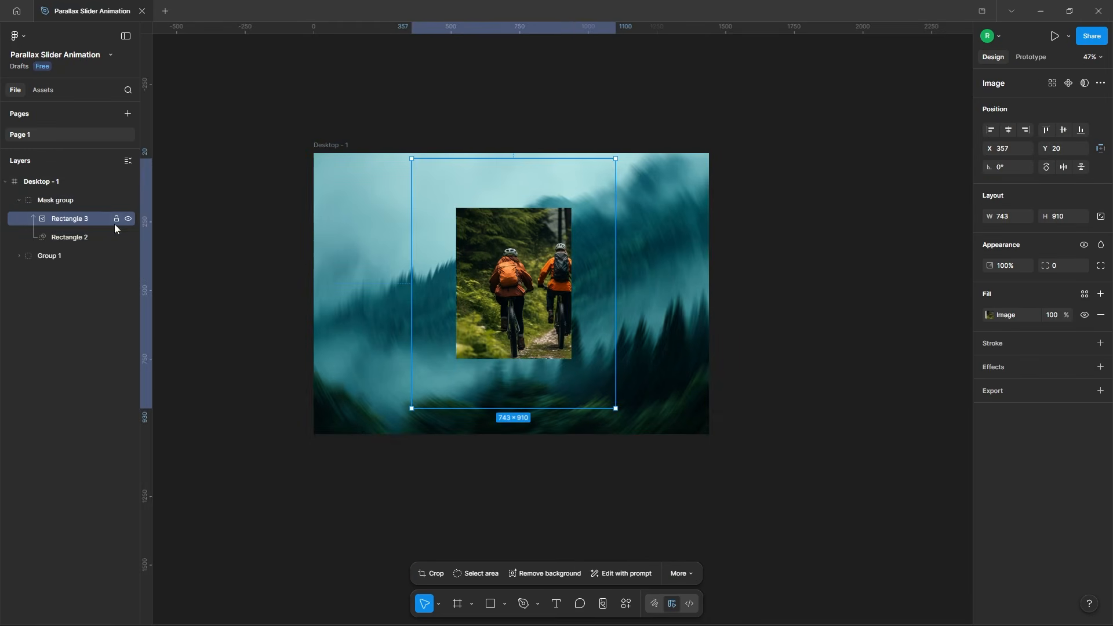
click(803, 276)
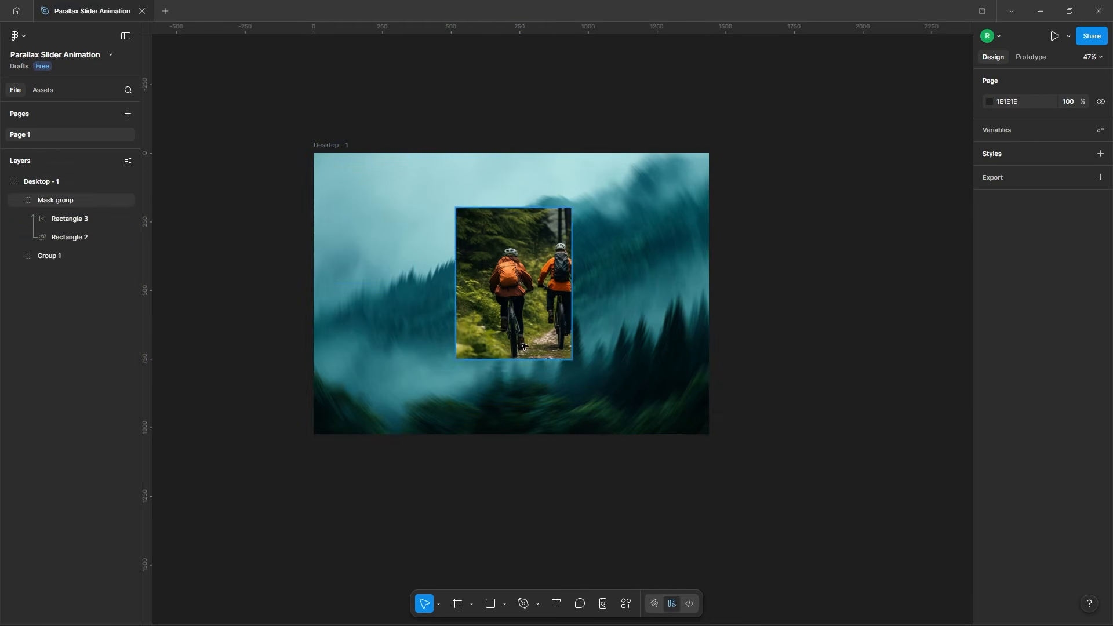
Paste the INTO THE WILD title, centre it horizontally and place it across the photo's lower edge at about Y 705
key(ctrl+v)
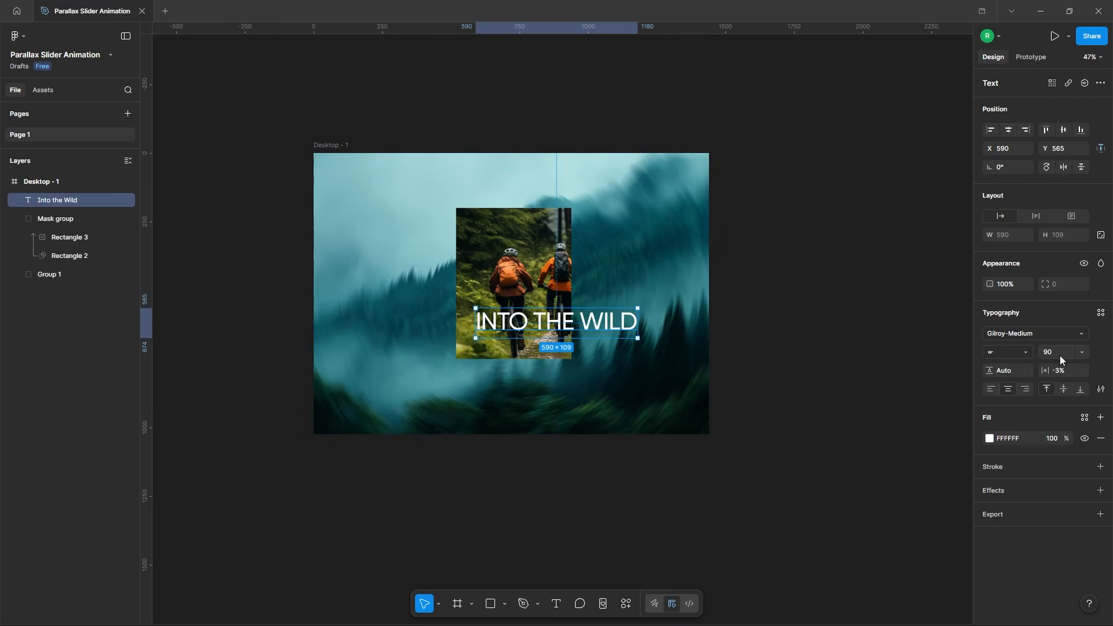
click(1008, 130)
drag(548, 324, 549, 362)
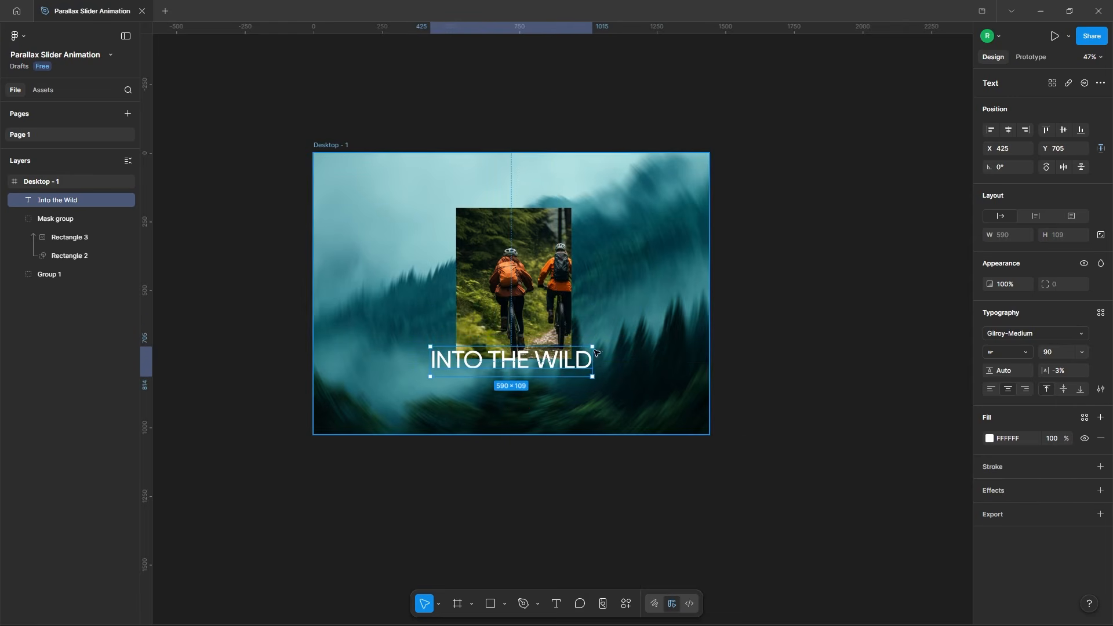
Group the INTO THE WILD title, the masked cyclist photo and the background group into one group
click(790, 322)
click(55, 199)
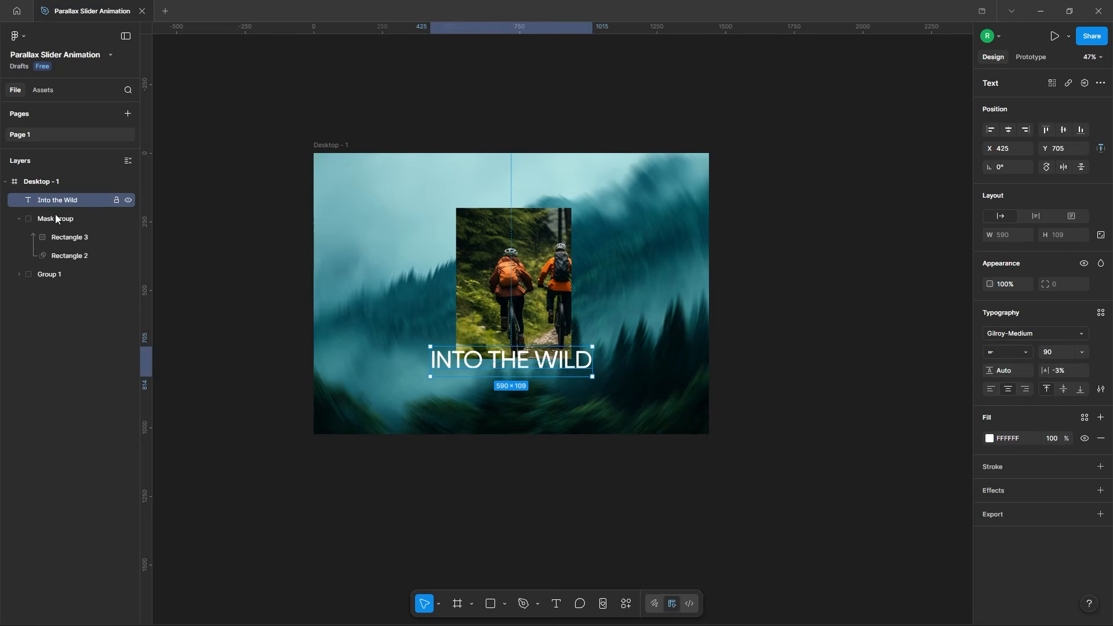
shift+click(62, 274)
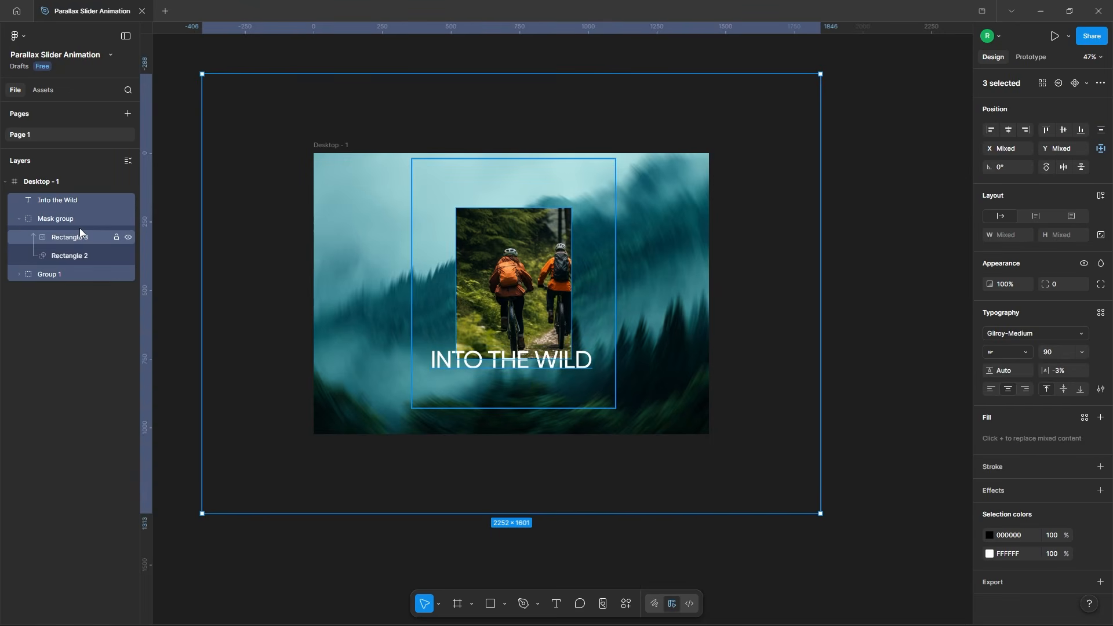
right_click(71, 199)
click(101, 309)
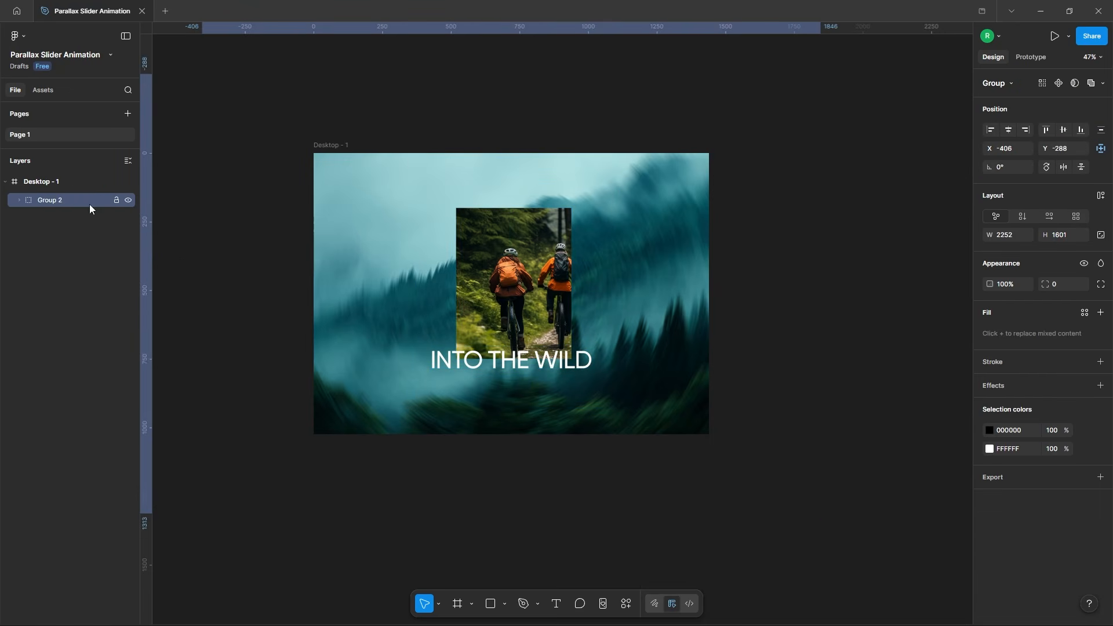
click(887, 294)
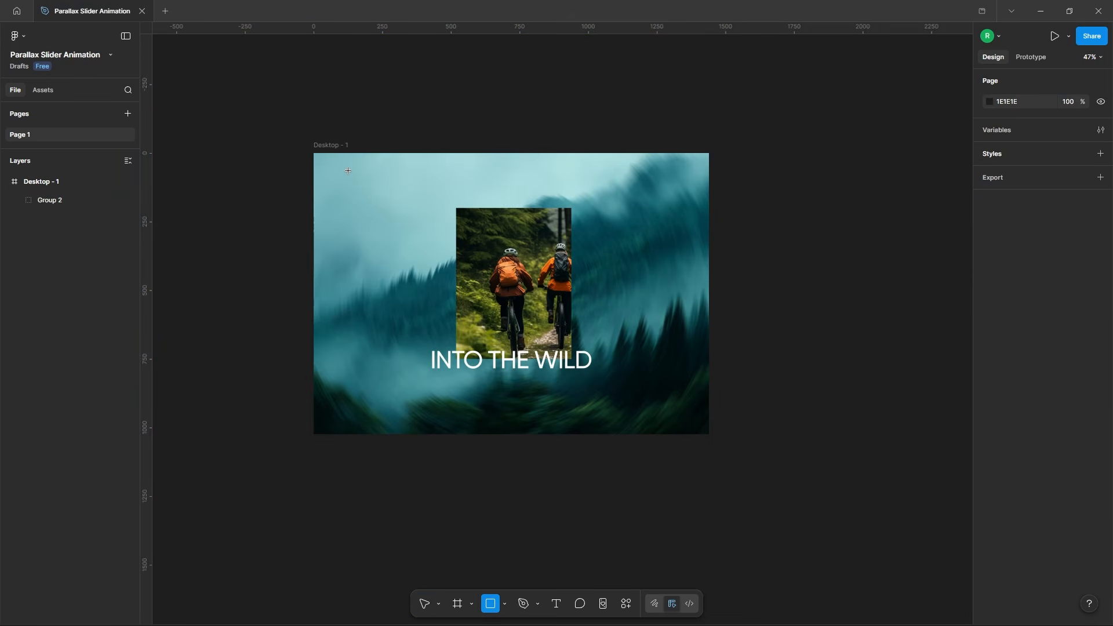
Draw a rectangle over the whole frame and extend it to 1440 × 1222 at X 0, Y -99
drag(347, 171, 709, 432)
drag(348, 169, 314, 149)
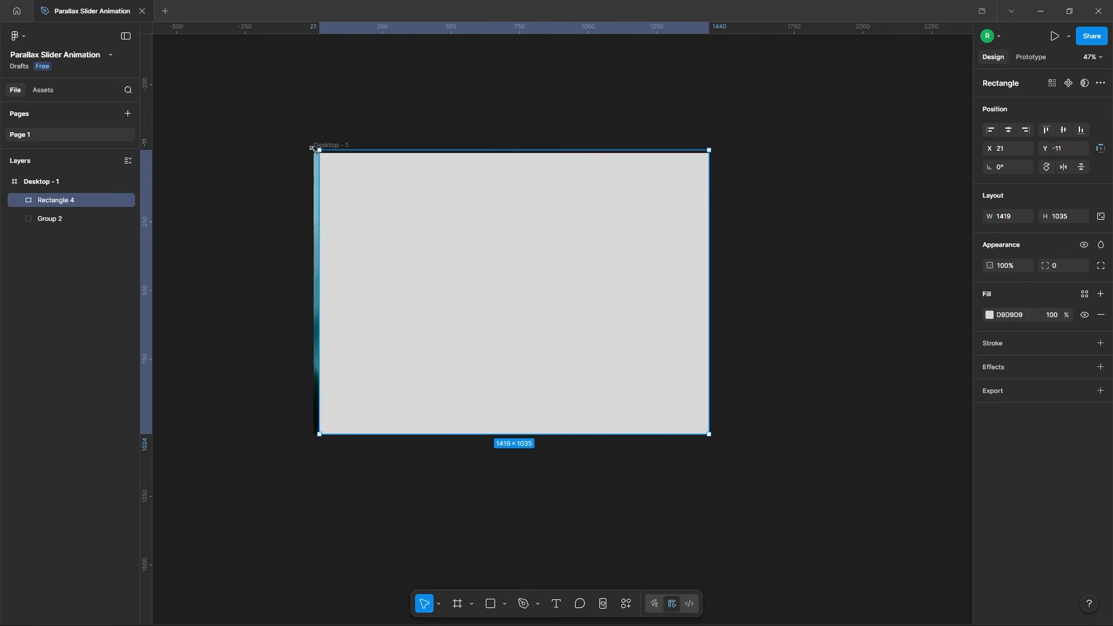
drag(495, 151, 498, 126)
Send the 1440 × 1222 rectangle to the back and use it as a mask for Group 2
right_click(81, 202)
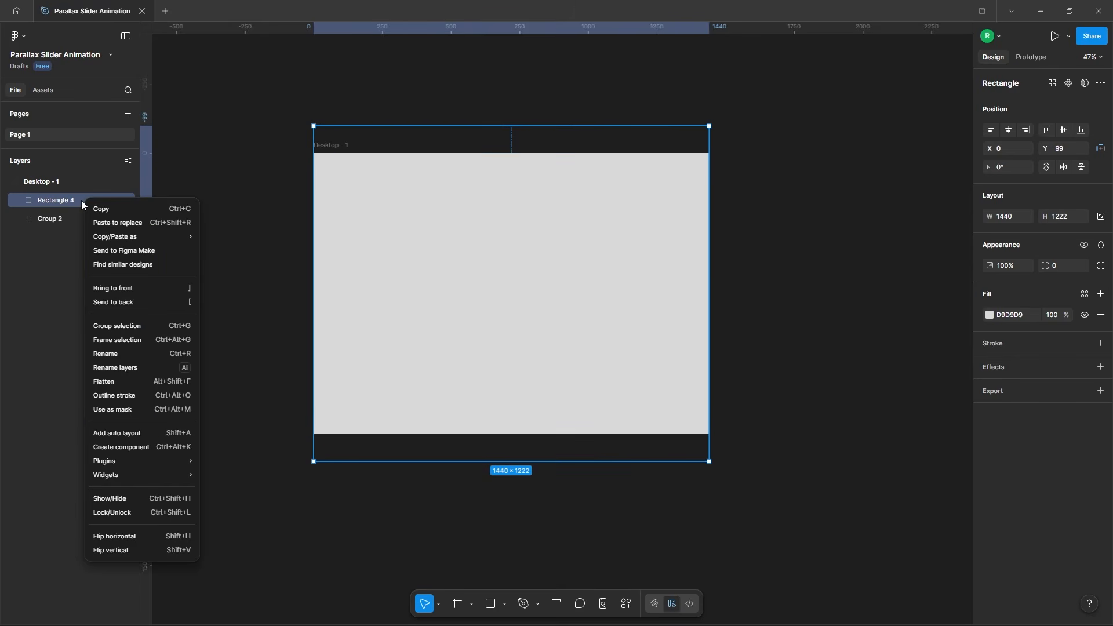
click(119, 299)
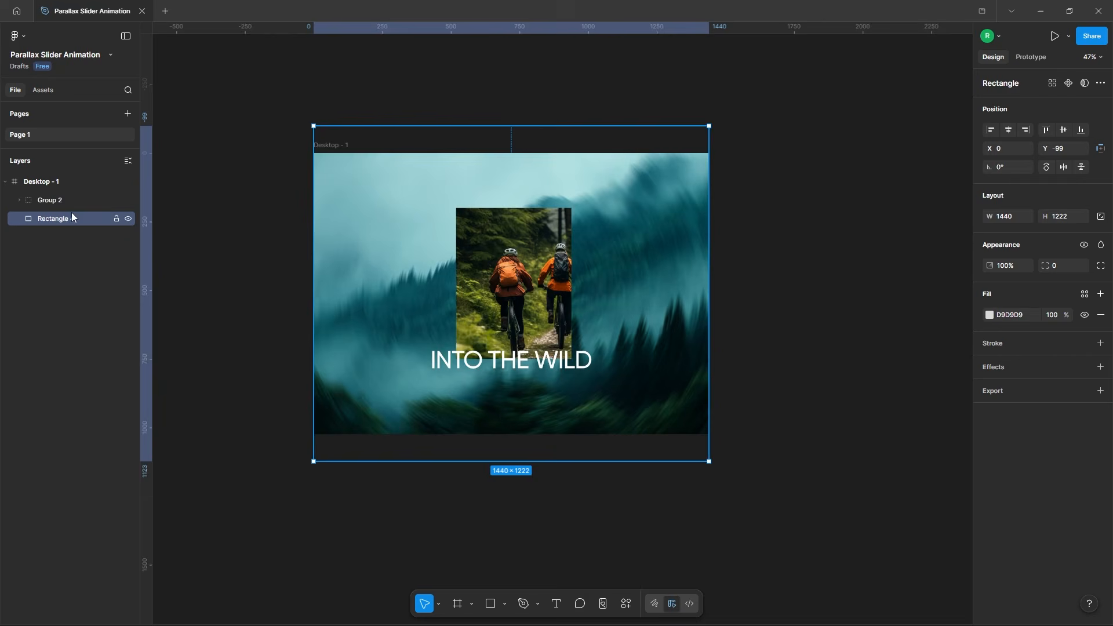
click(74, 203)
shift+click(74, 221)
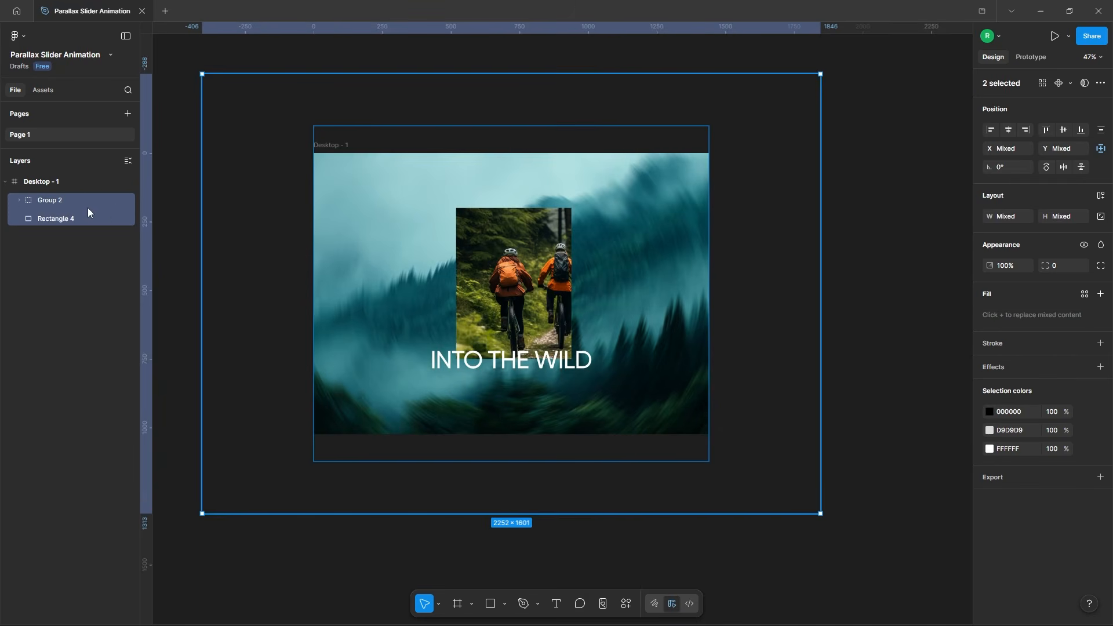
click(1085, 84)
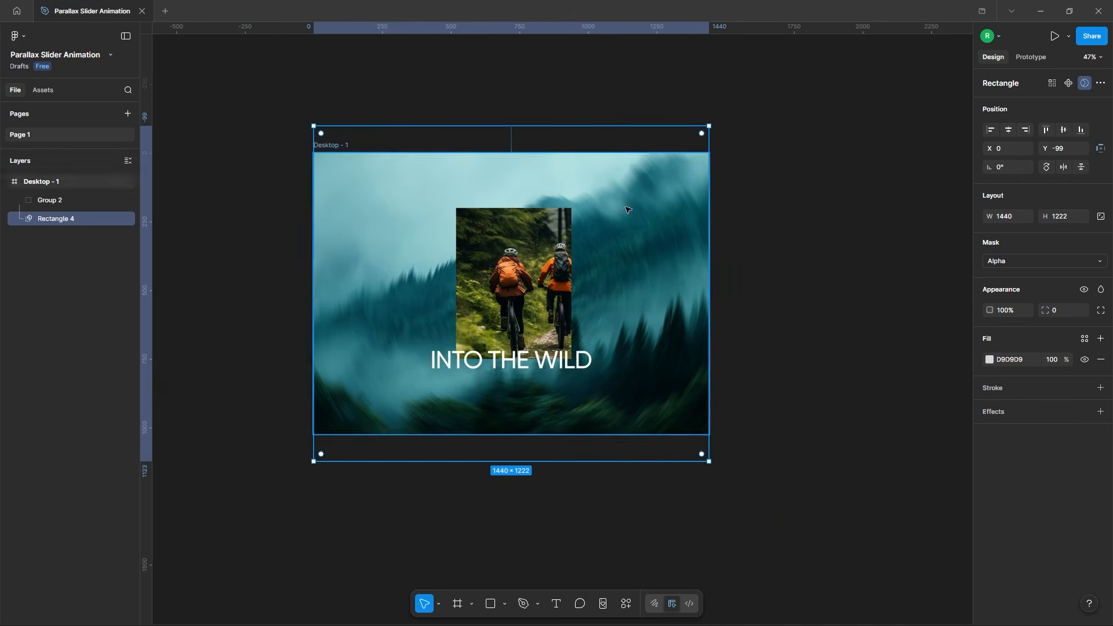
click(812, 221)
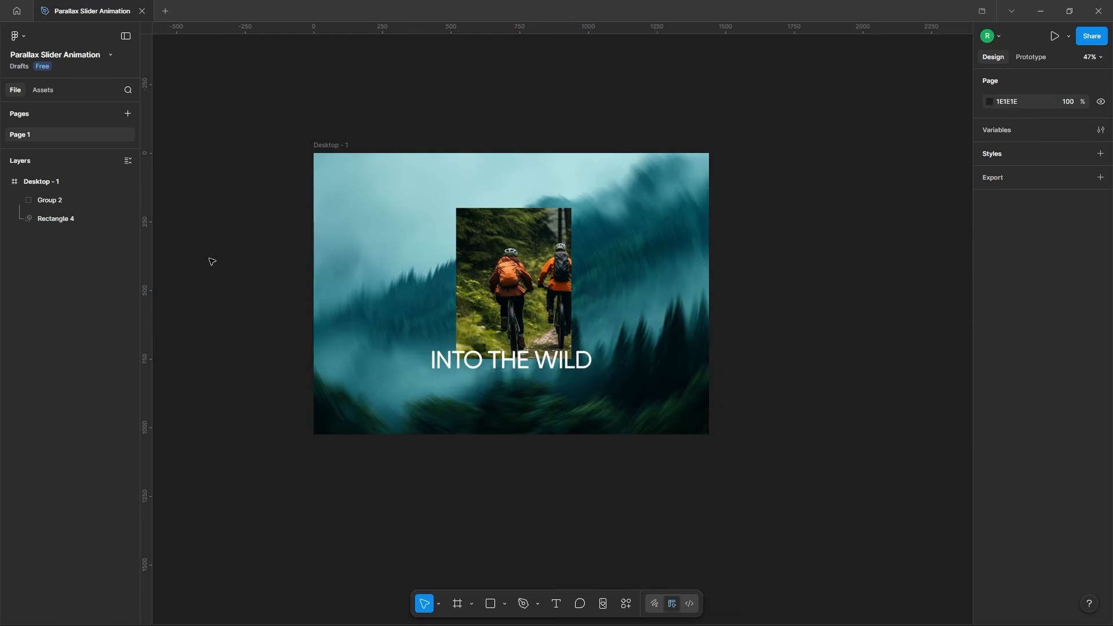
Group the masked Group 2 with its mask rectangle and rename the new group Slider
click(68, 198)
shift+click(64, 221)
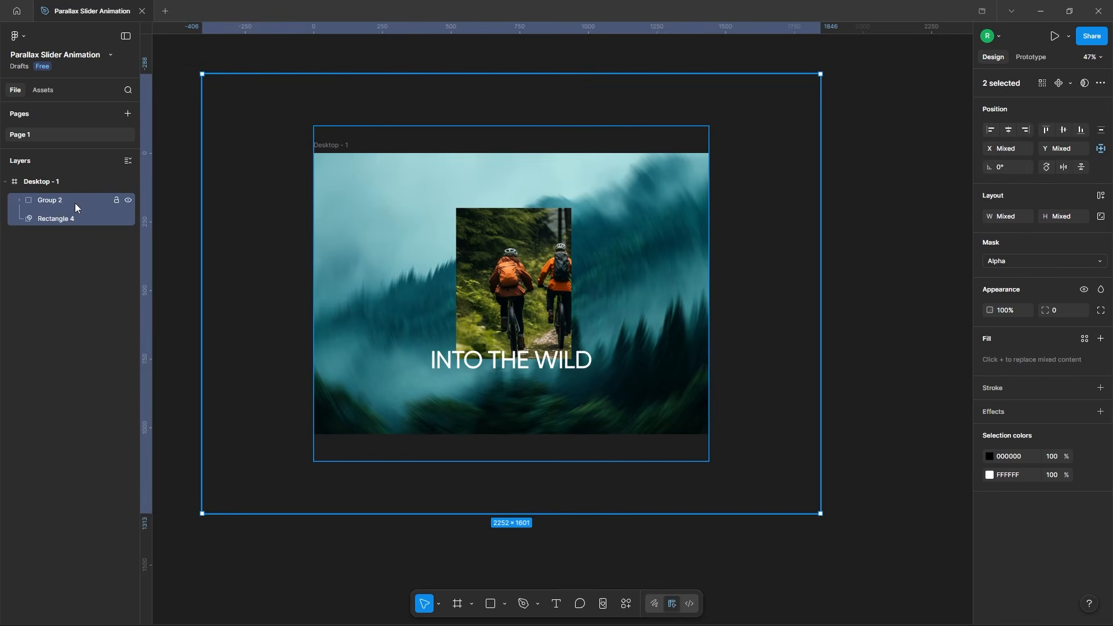
right_click(75, 203)
click(132, 314)
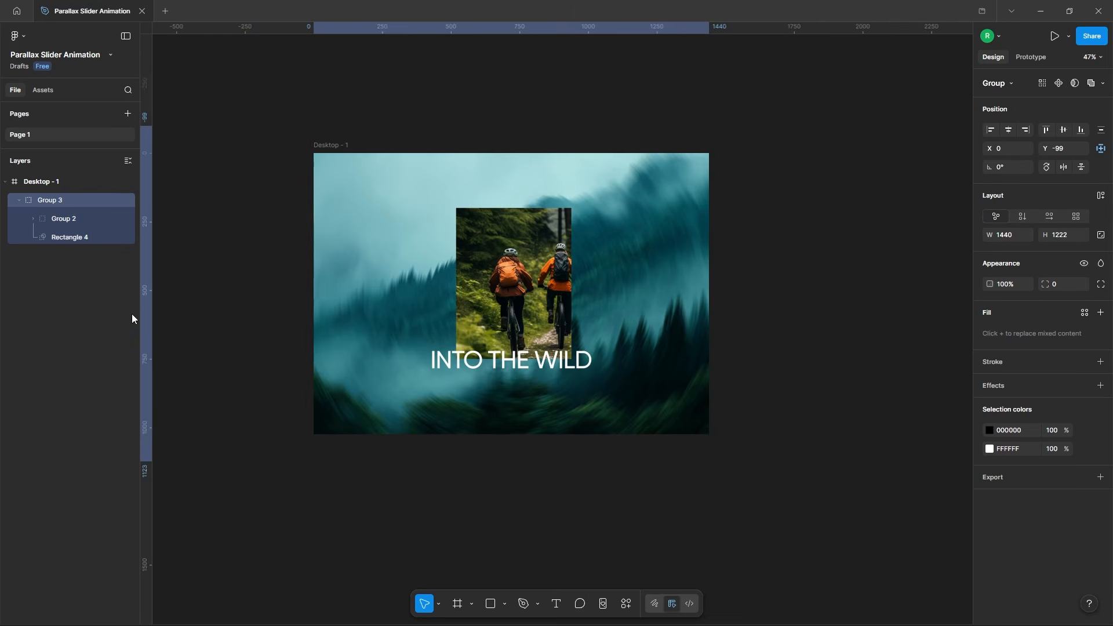
click(57, 202)
text(Slide)
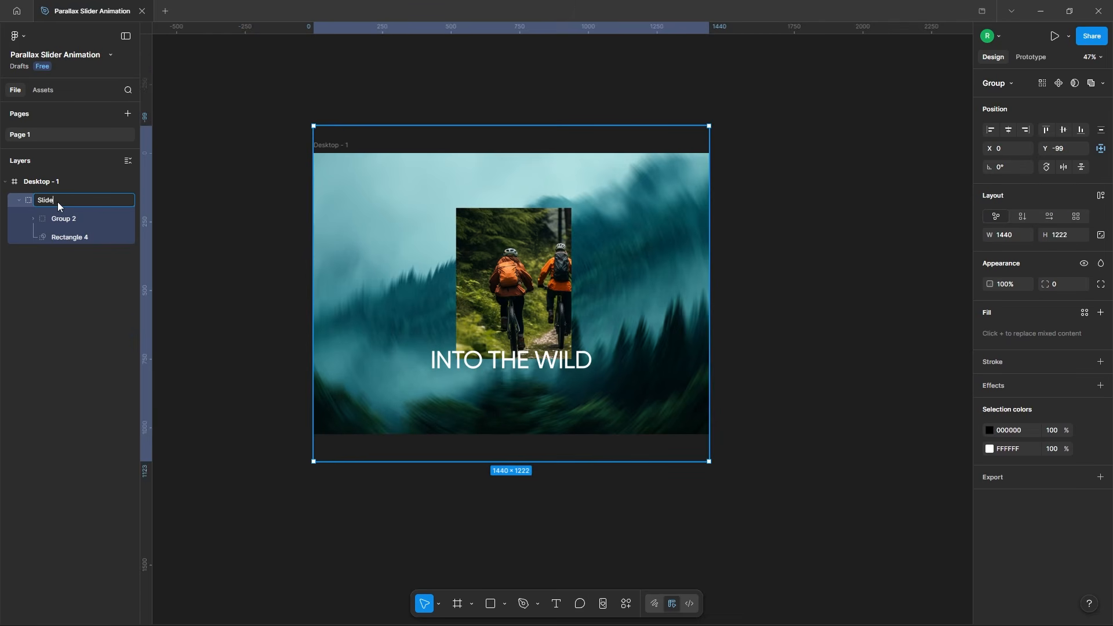
text(r)
key(Return)
click(230, 266)
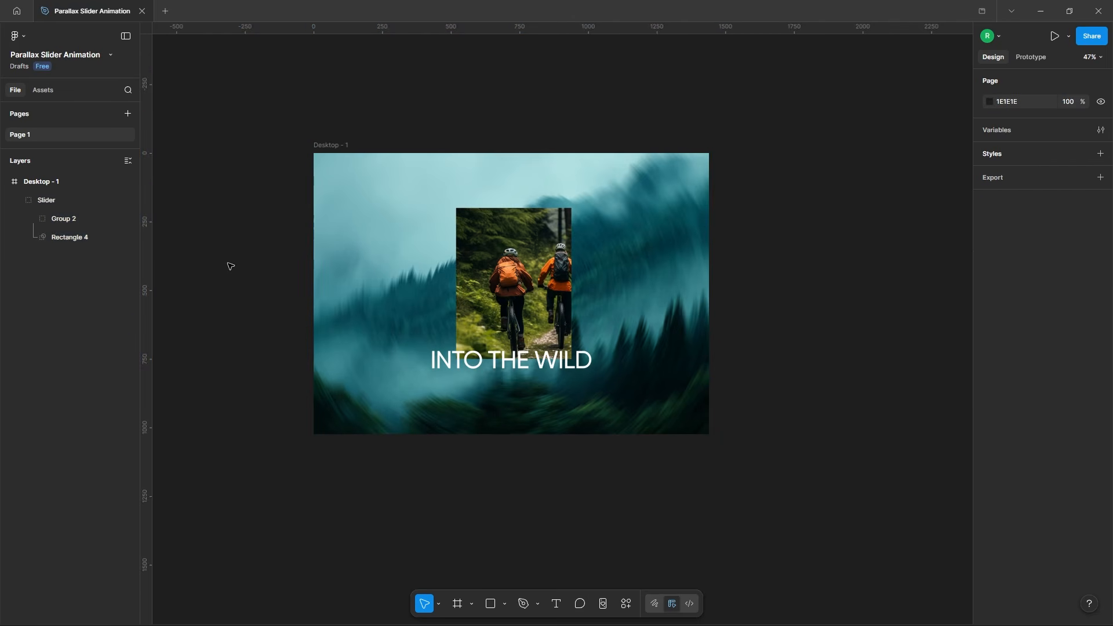
Collapse the Slider group and duplicate it four times
click(19, 200)
click(71, 202)
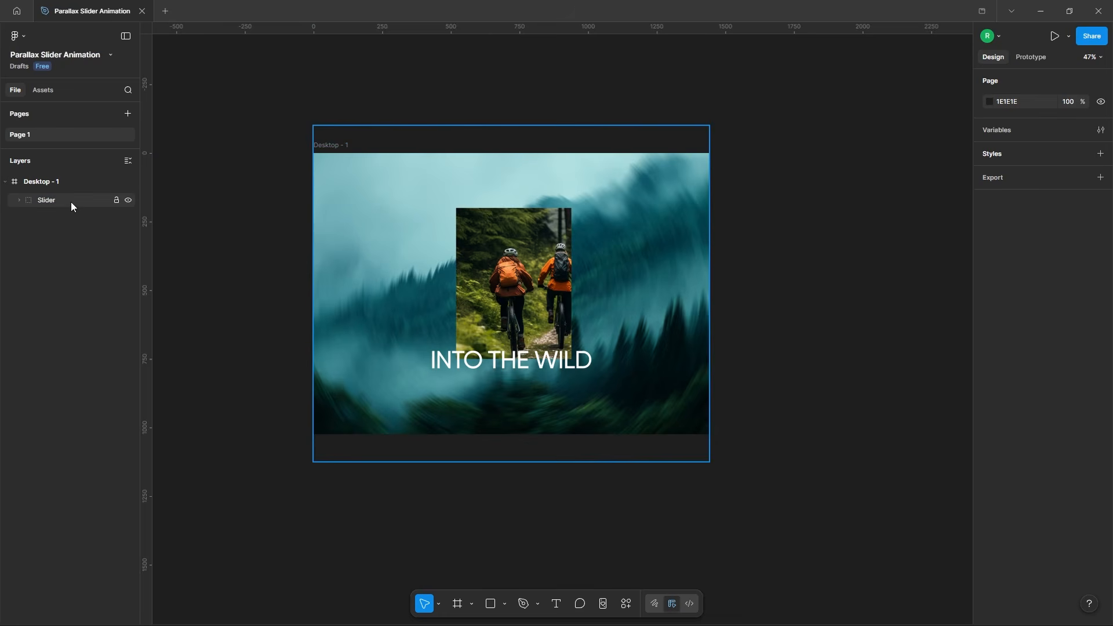
key(ctrl+d)
key(ctrl+d)
key(ctrl+d)
key(ctrl+d)
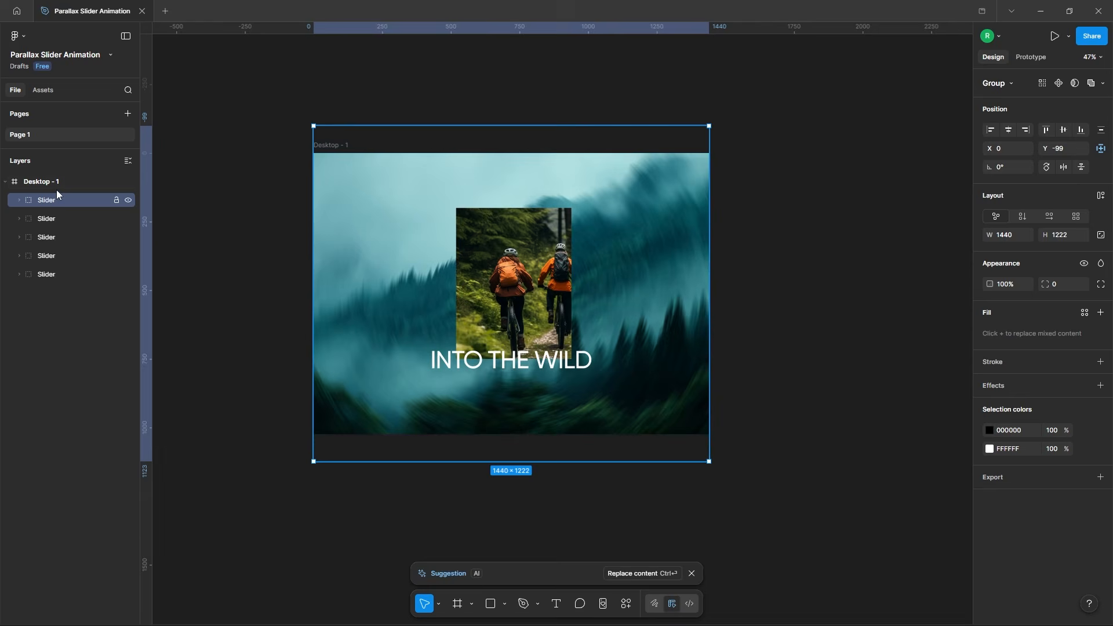
Rename the five Slider groups from top to bottom as Slider1, Slider2, Slider3, Slider4 and Slider5
double_click(60, 200)
click(60, 200)
text(1)
double_click(60, 217)
text(2)
double_click(63, 238)
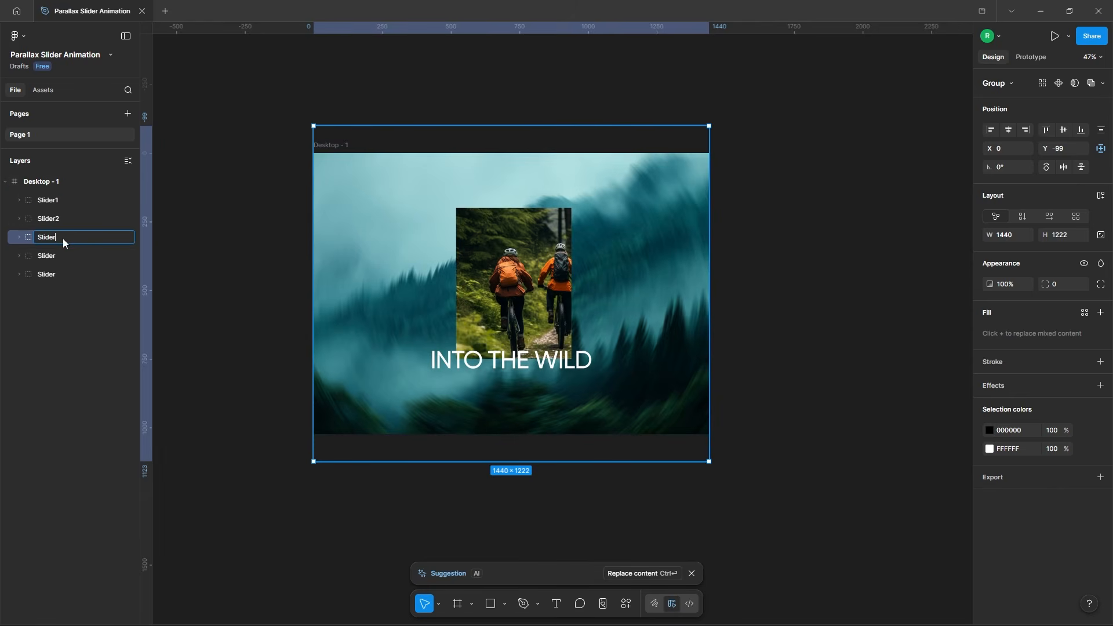
text(3)
double_click(65, 254)
text(4)
double_click(61, 272)
click(60, 271)
text(5)
click(201, 298)
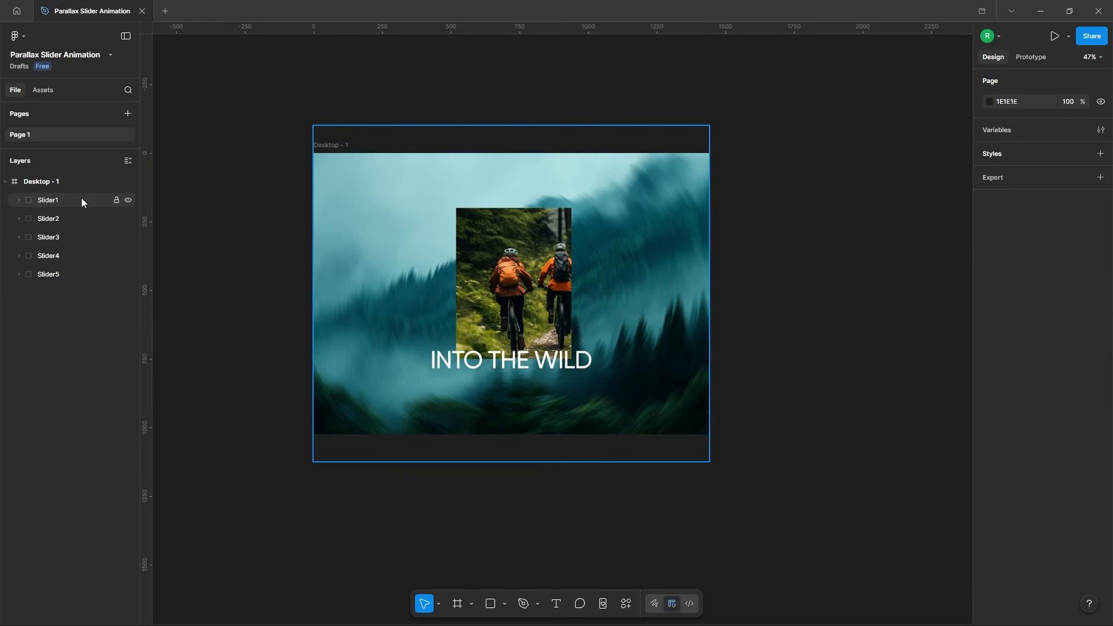
Hide Slider1 and replace the background image inside Slider2 with the blurred, red-lit face photo
click(82, 200)
click(127, 200)
click(61, 218)
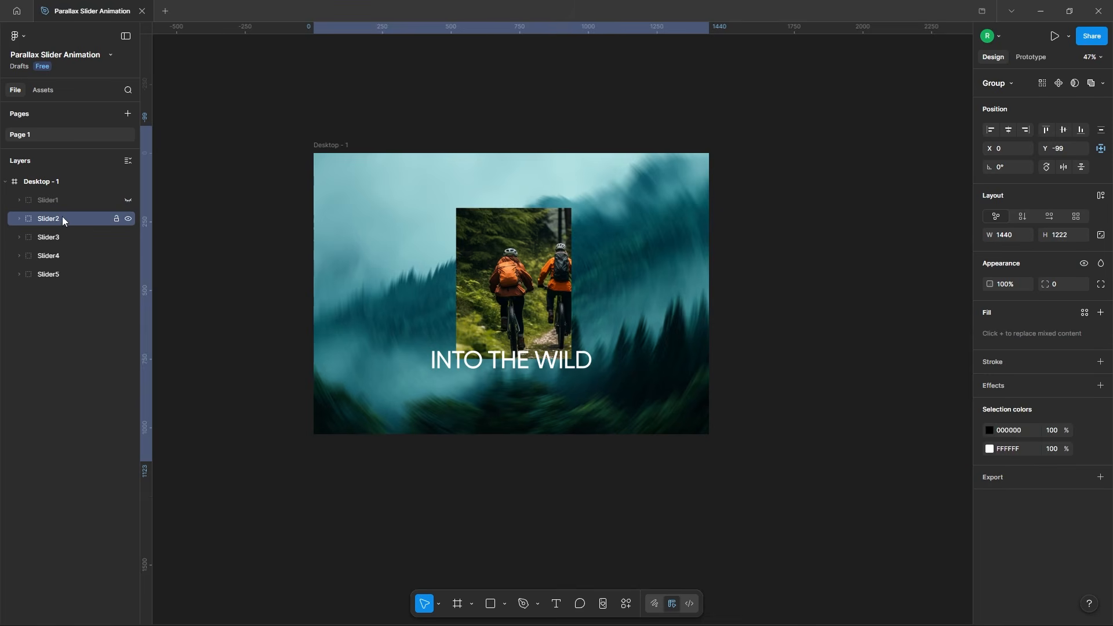
click(19, 219)
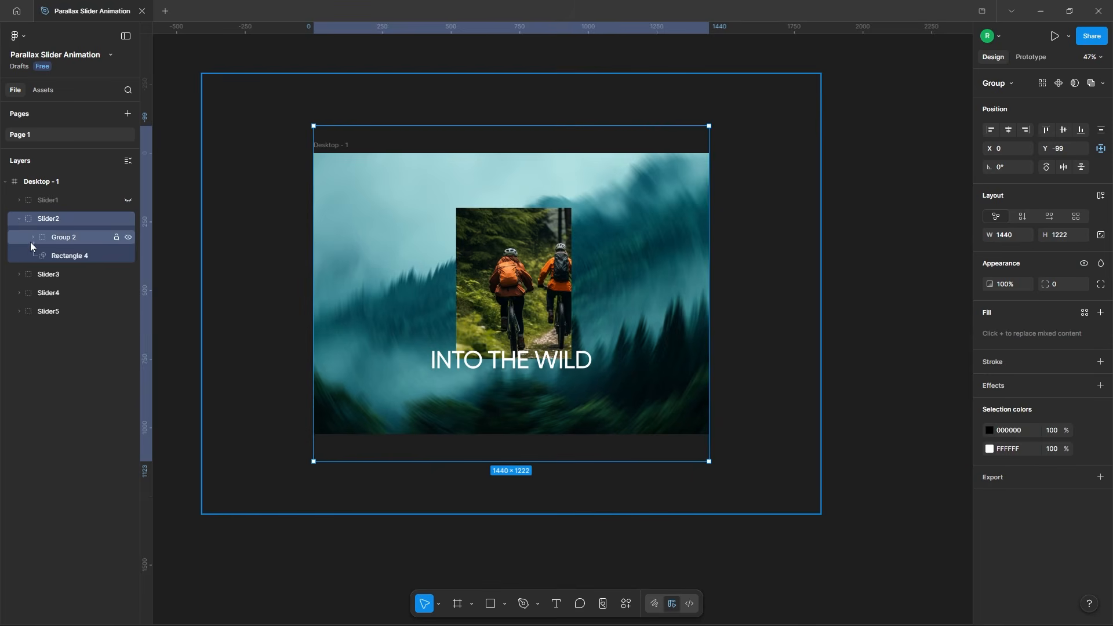
click(33, 237)
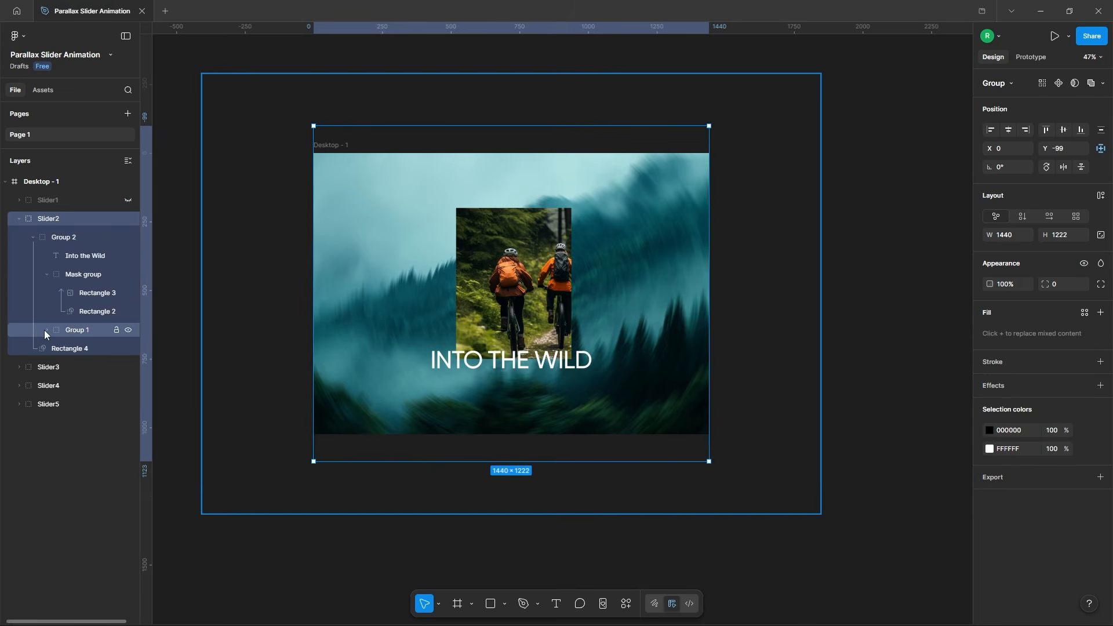
click(47, 330)
click(94, 368)
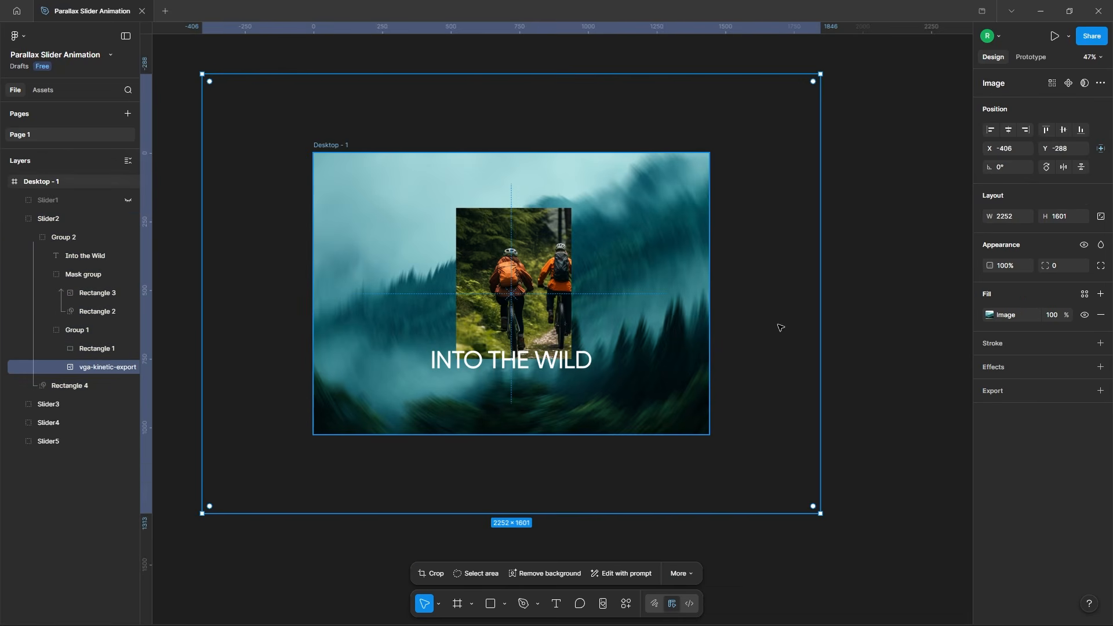
click(989, 315)
click(904, 416)
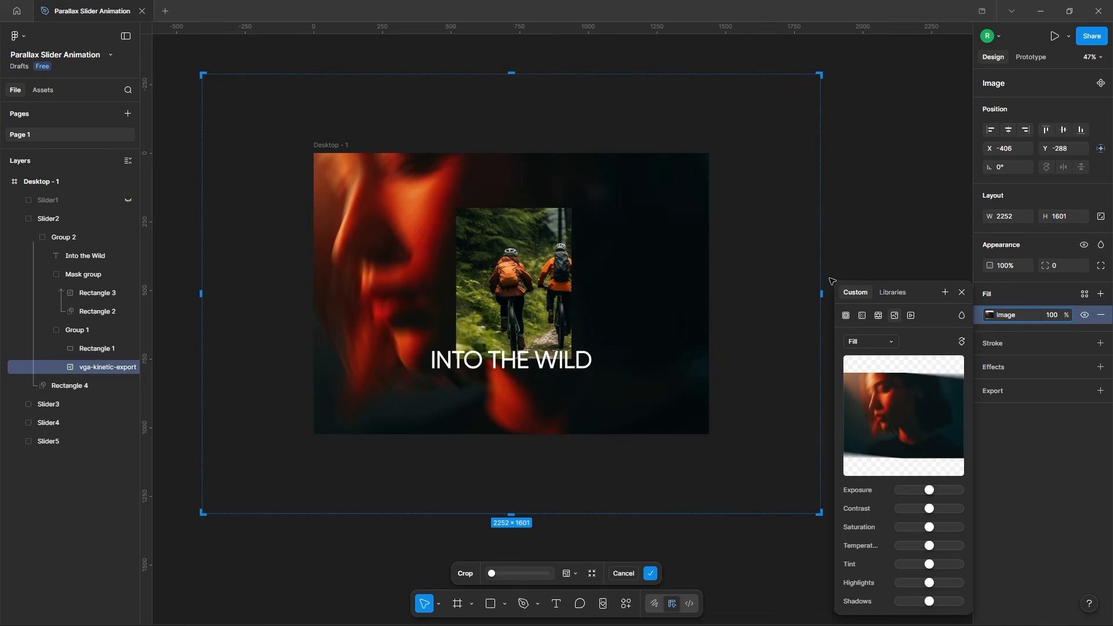
click(962, 293)
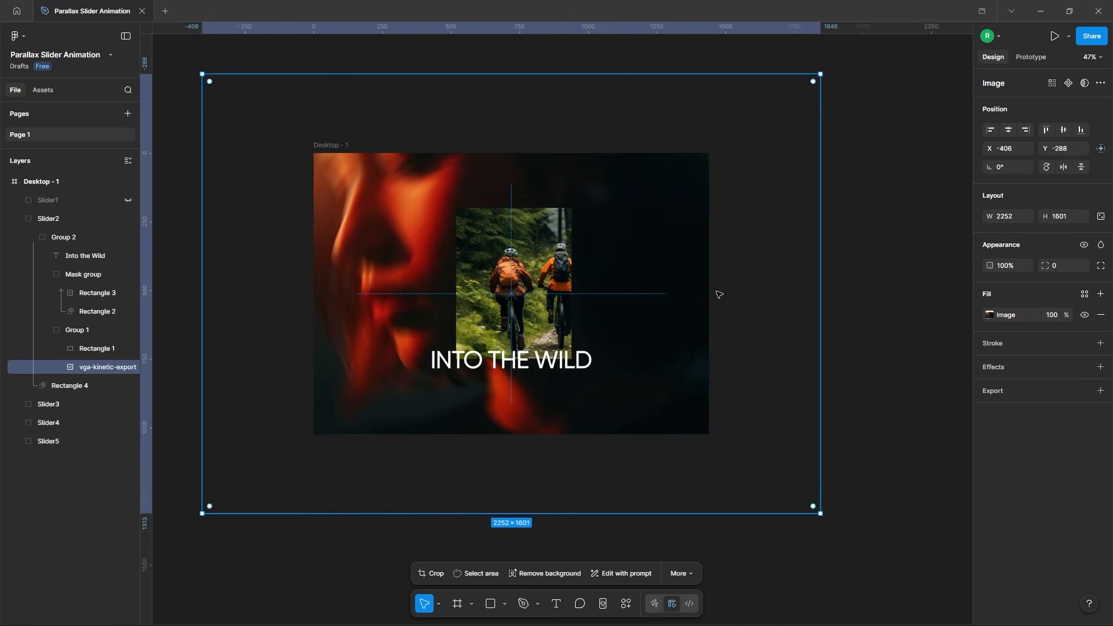
Replace the masked cyclist photo in Slider2 with the portrait of a woman wearing orange flowers
click(90, 293)
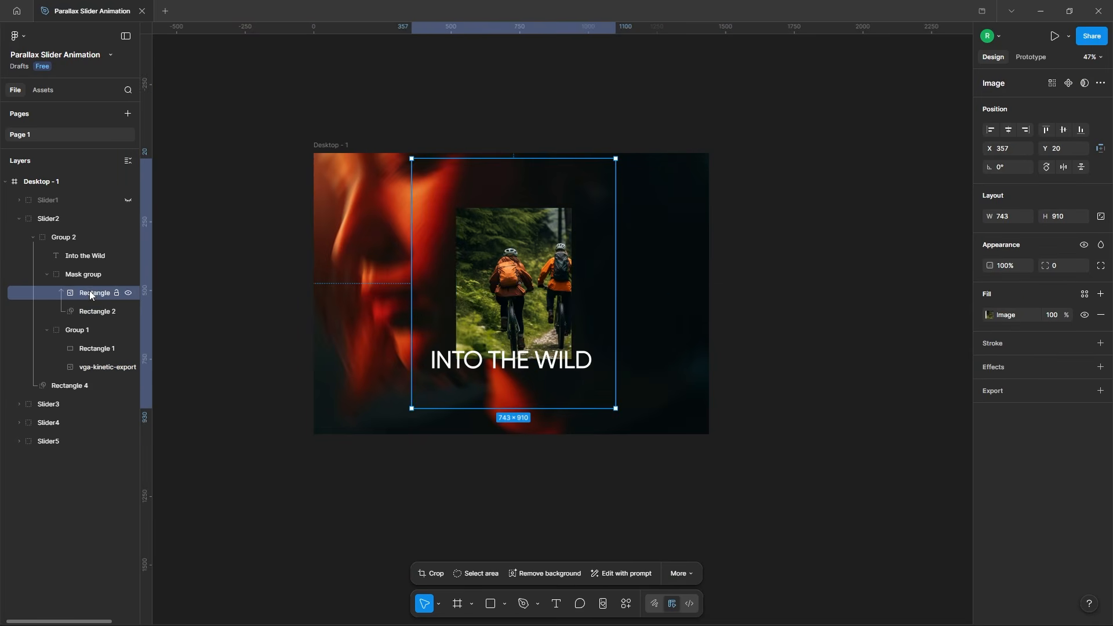
click(989, 314)
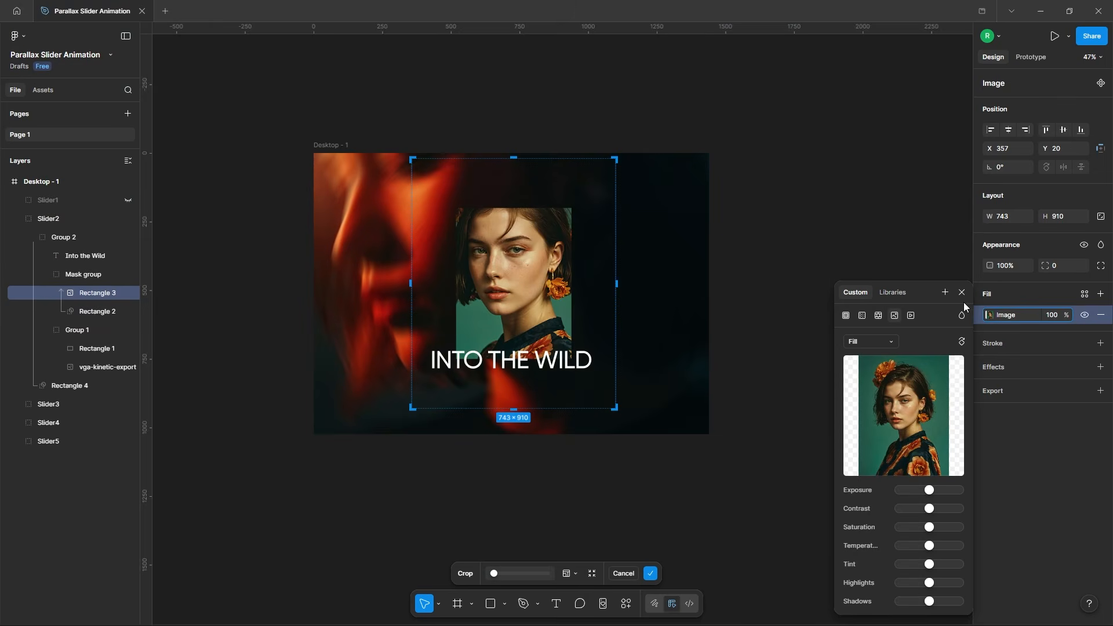
click(962, 293)
Change the title in Slider2 to UNSPOKEN STORIES
click(518, 370)
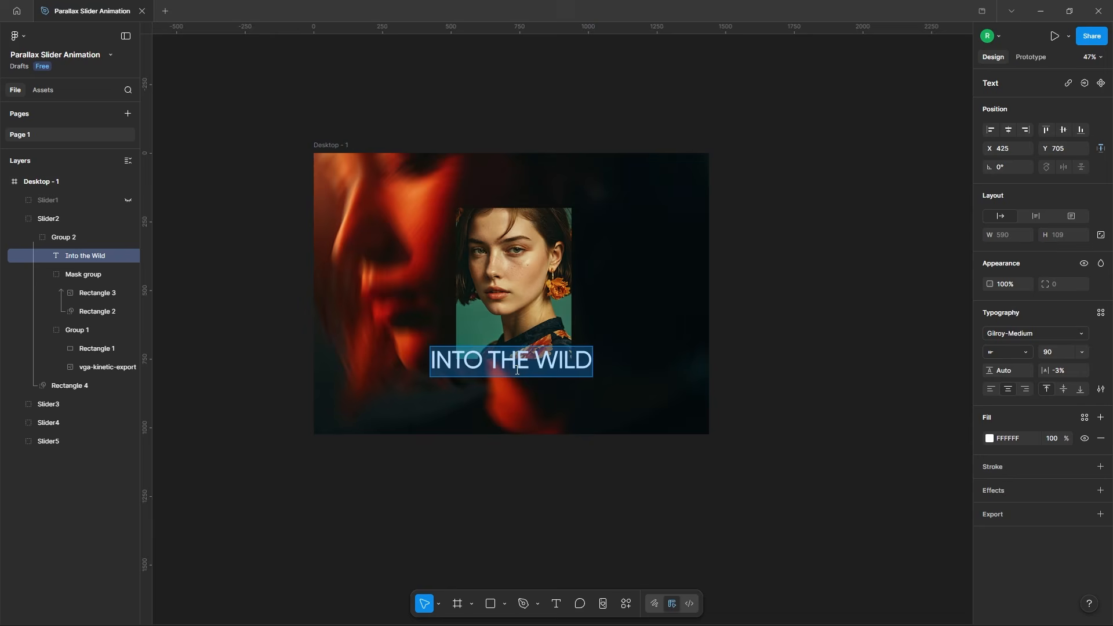
text(UNSPOKEN STORIES)
click(792, 351)
click(792, 352)
Collapse the Slider2 group and hide it
click(82, 220)
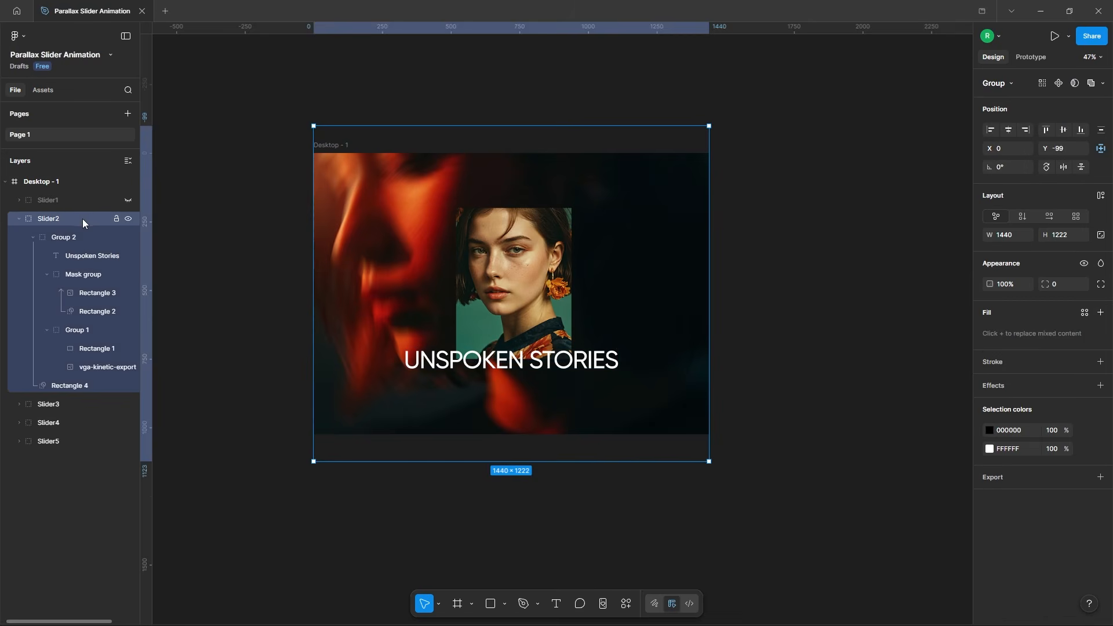
click(19, 218)
click(129, 218)
Replace Slider3's background with the blurred runners image and its masked photo with the red motion-blurred figure
click(69, 238)
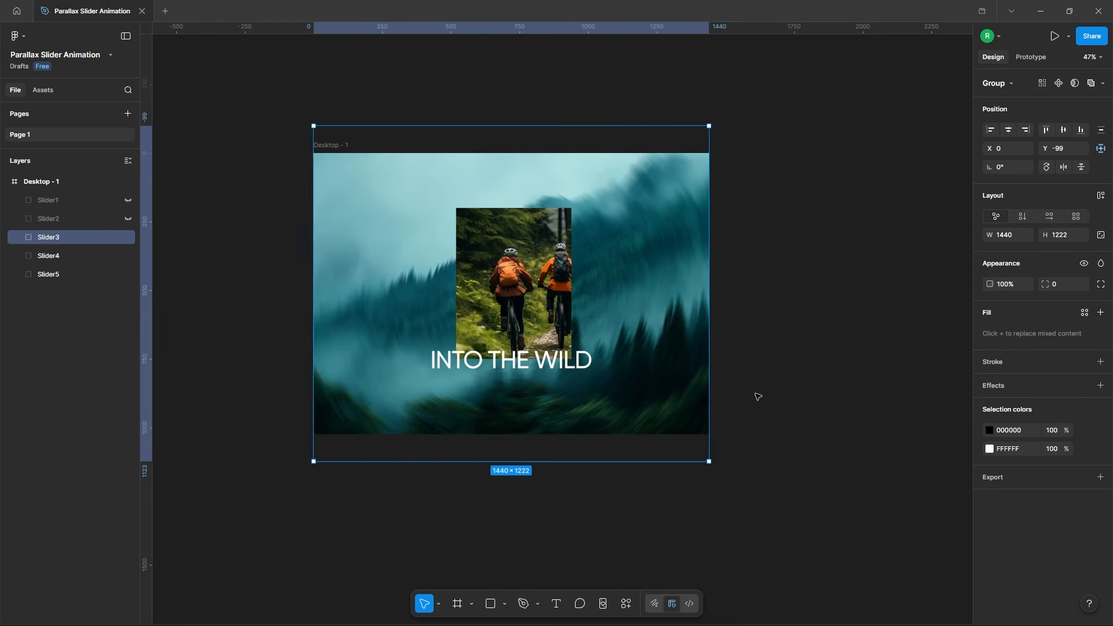
click(19, 237)
click(33, 255)
click(47, 348)
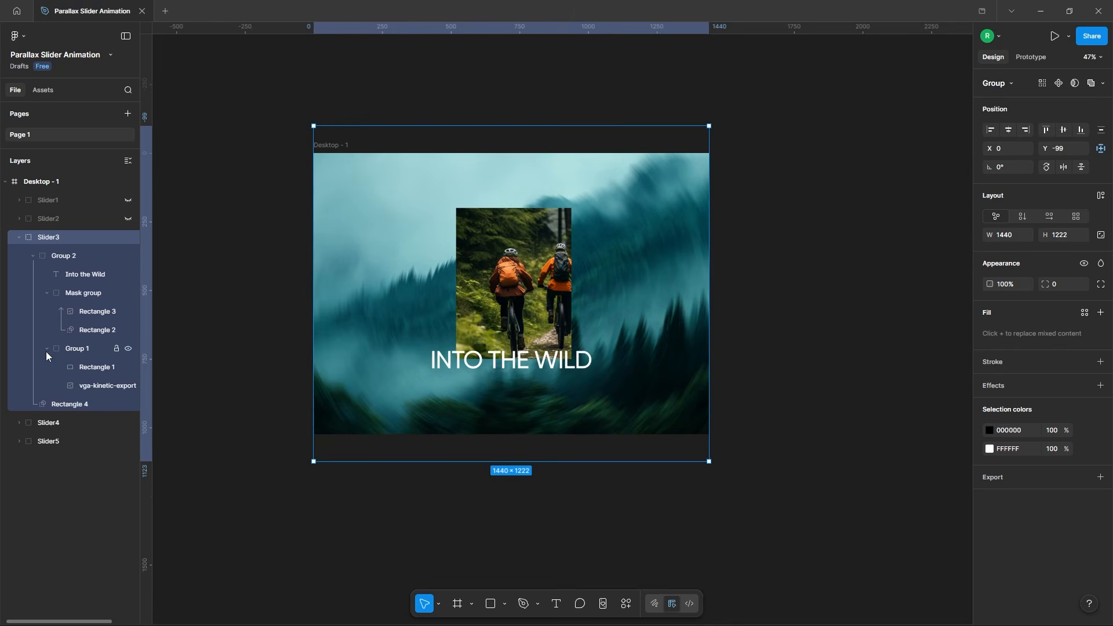
click(97, 386)
click(989, 342)
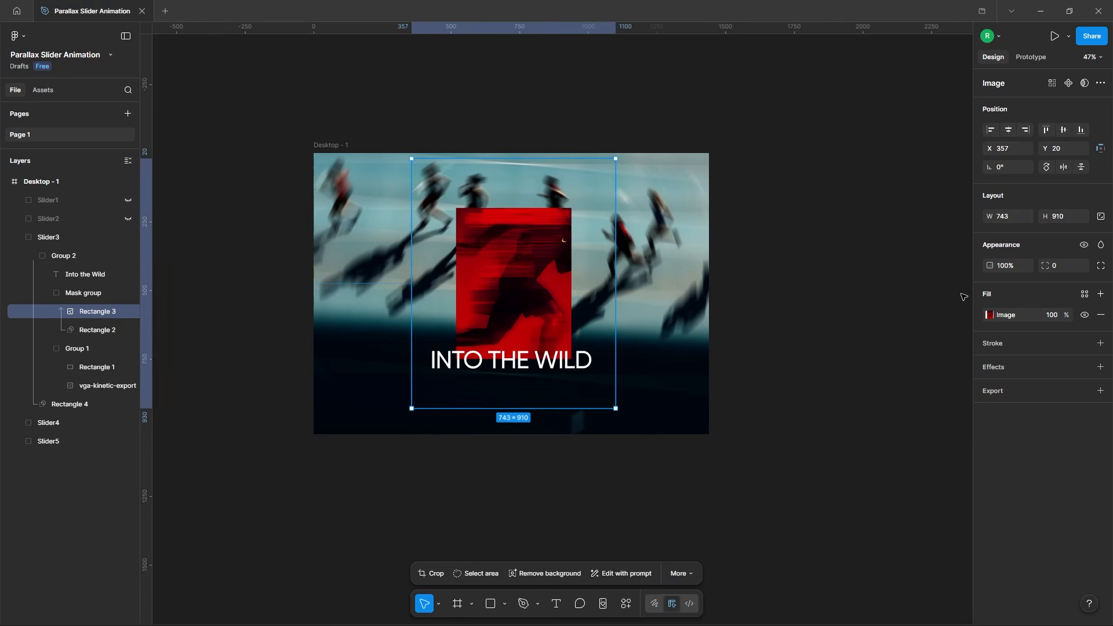
Change the title in Slider3 to FEEL THE RUSH, and collapse and hide that group
double_click(559, 365)
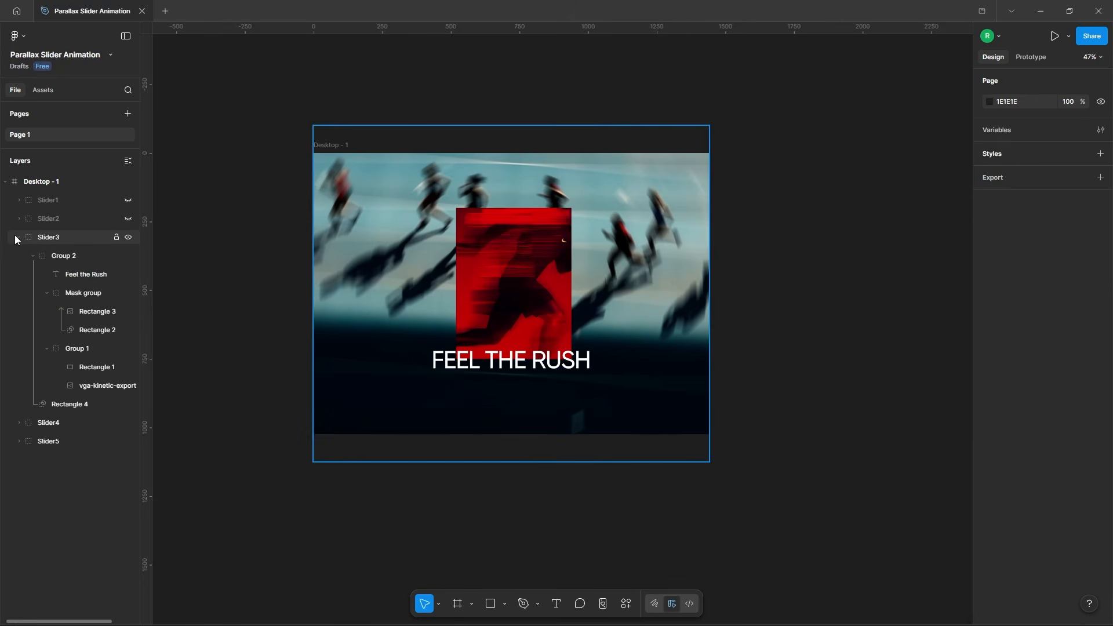
click(19, 237)
click(128, 238)
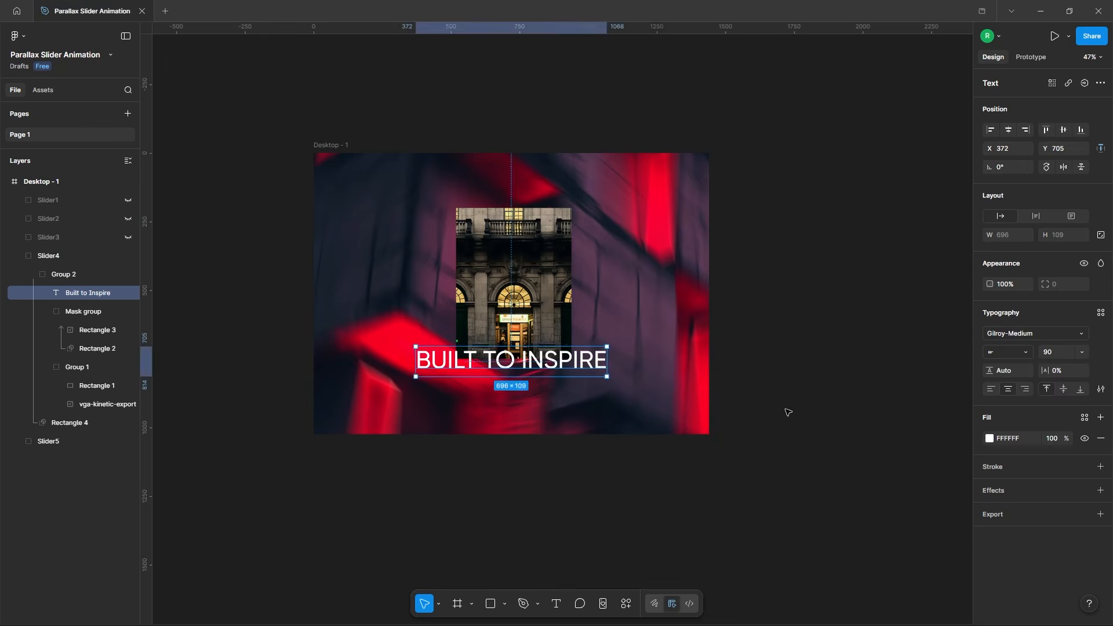
Collapse the finished Slider4 group and hide it
click(785, 413)
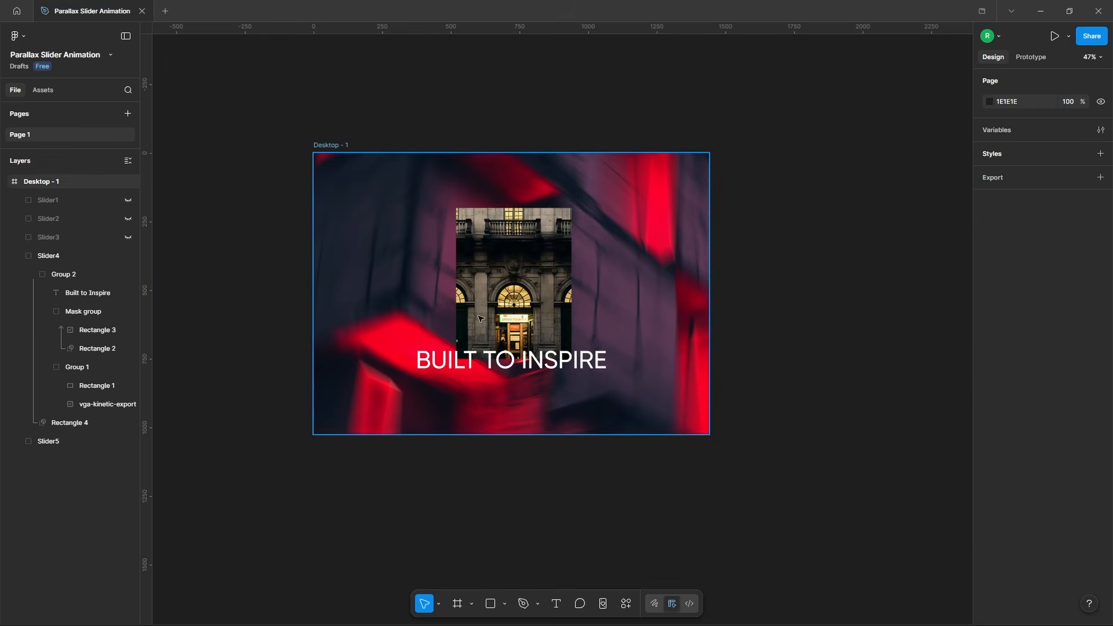
click(19, 256)
click(128, 255)
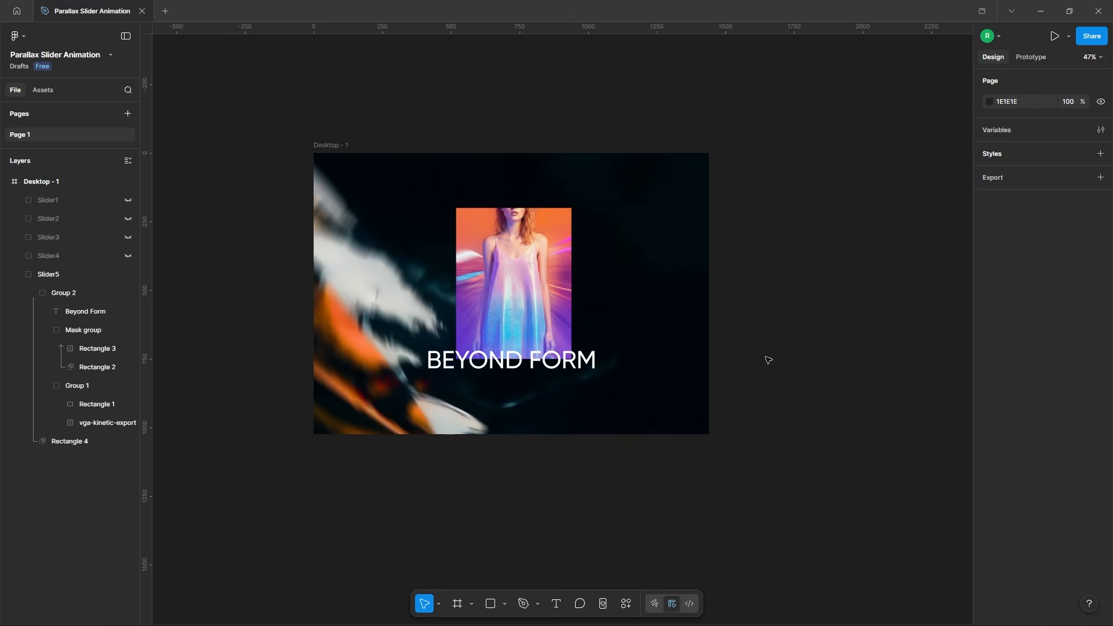
Collapse the Slider5 group and make the hidden Slider1 to Slider4 groups visible again
click(19, 275)
click(128, 200)
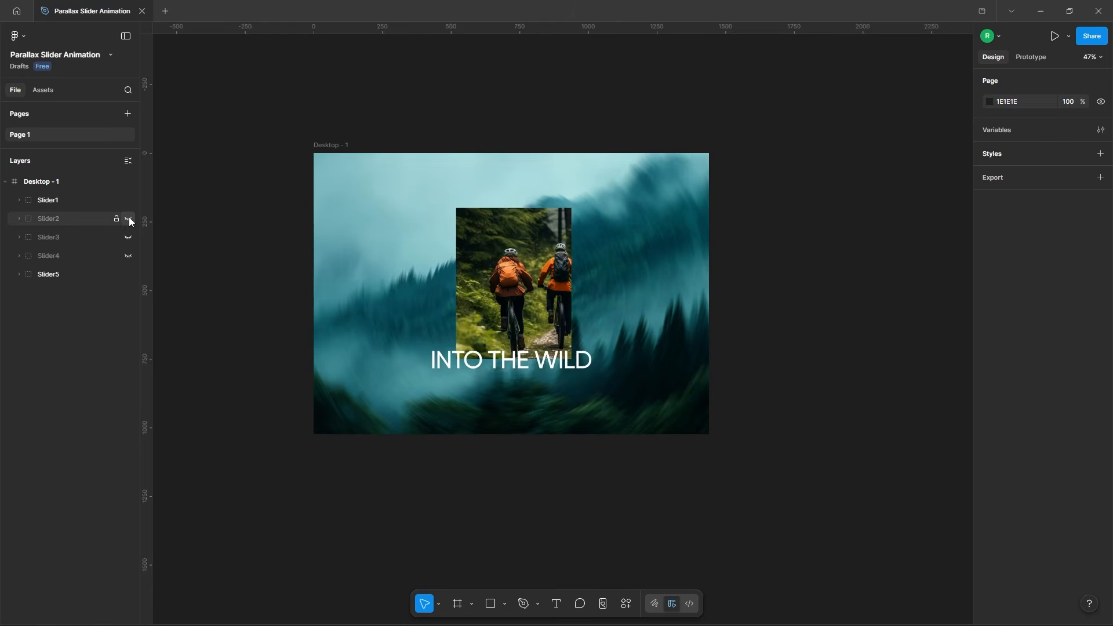
Duplicate the Desktop - 1 frame straight to its right, at about X 1832
click(329, 146)
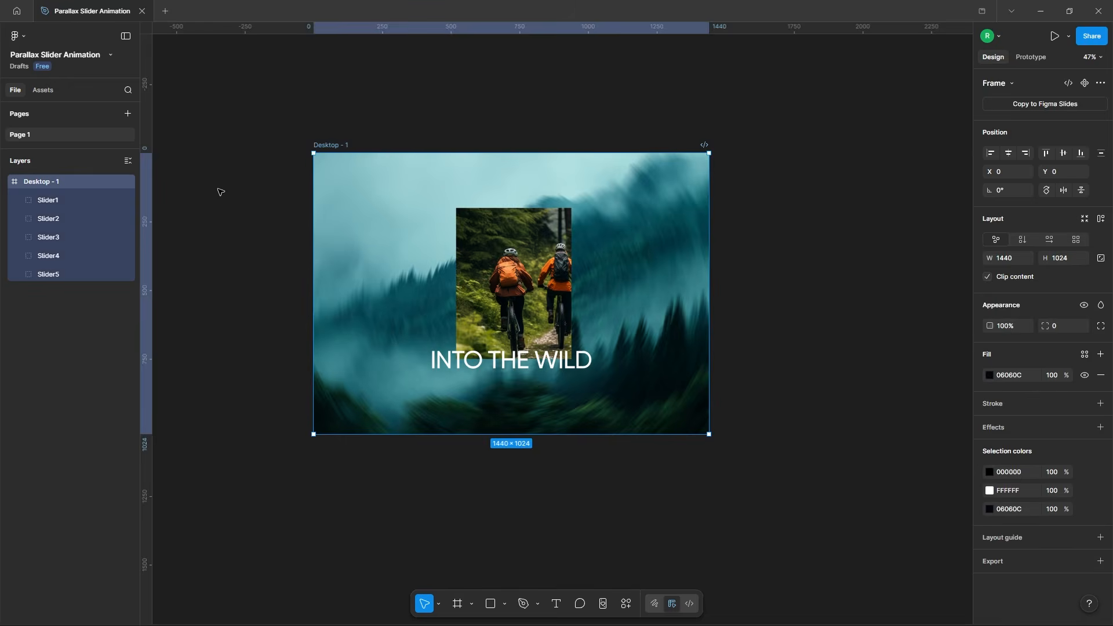
scroll(163, 241, down, 3)
scroll(164, 241, down, 2)
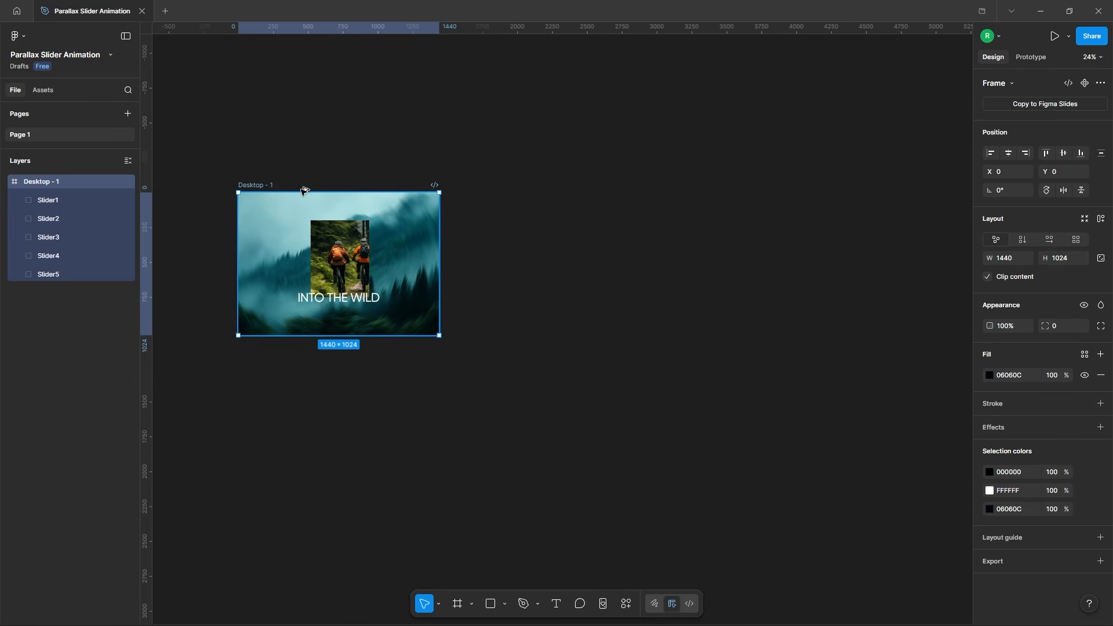
drag(303, 190, 559, 190)
click(343, 150)
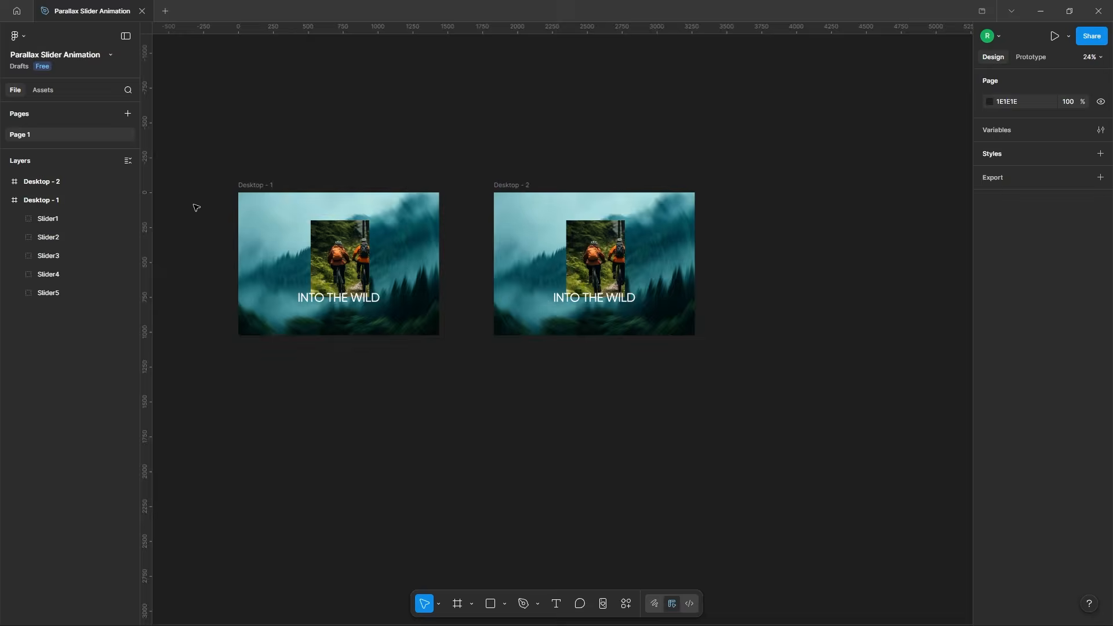
In Desktop - 1, hide Slider1 and move Slider2 through Slider5 straight down below the frame to about Y 1062
scroll(196, 207, up, 3)
click(255, 227)
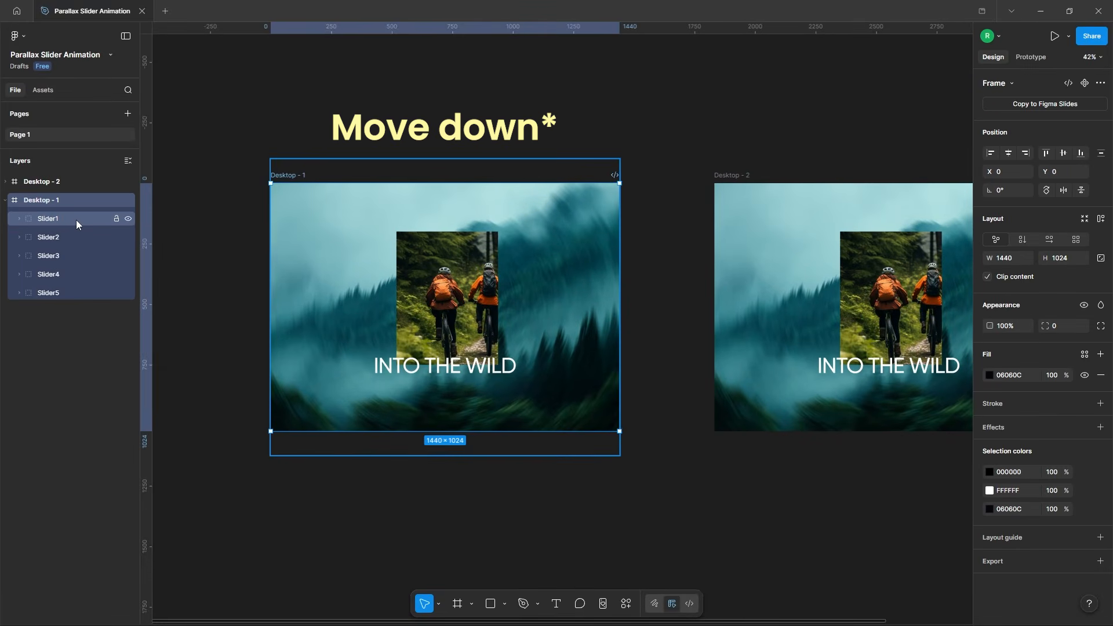
click(128, 219)
click(64, 238)
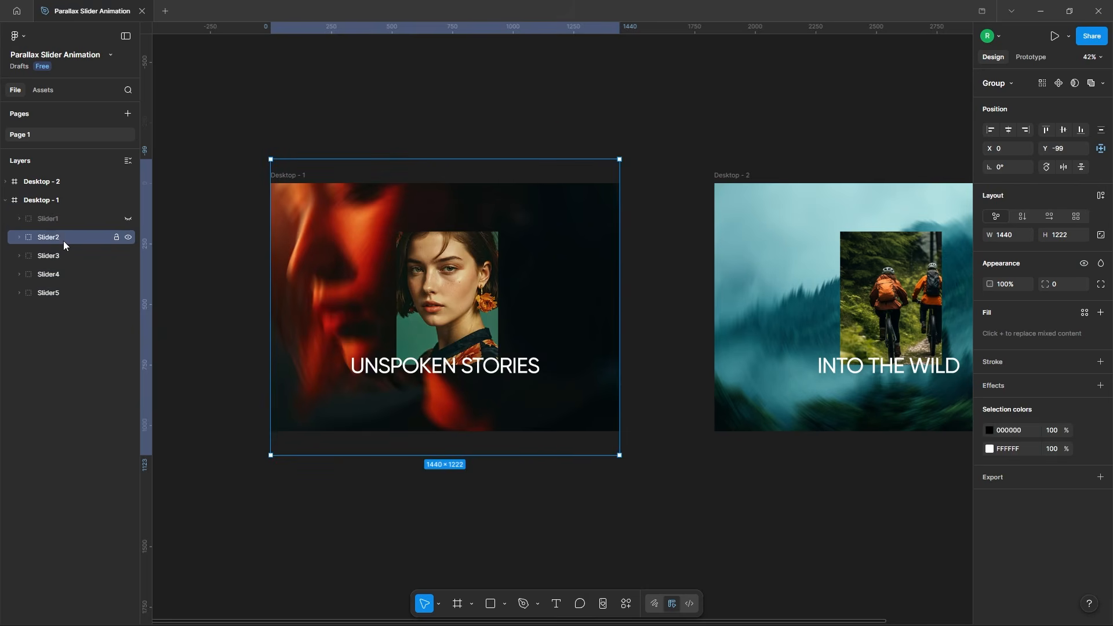
shift+click(65, 292)
drag(540, 211, 541, 496)
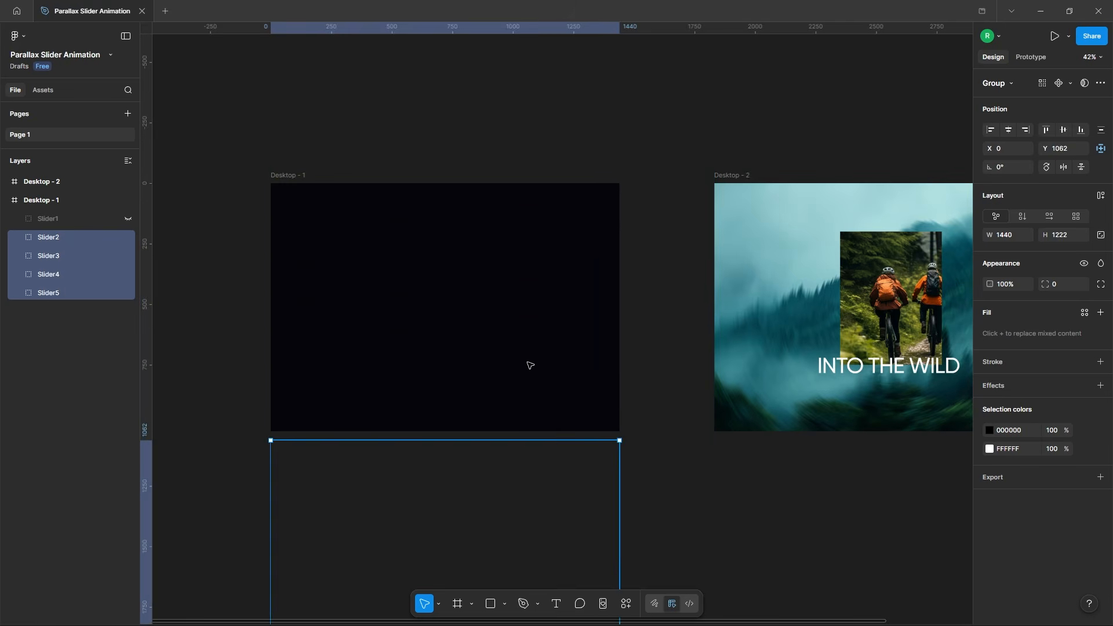
Show Slider1 in Desktop - 1 and shrink its Rectangle 4 mask from the upper edge to about 61 high, below the frame
click(114, 213)
click(128, 219)
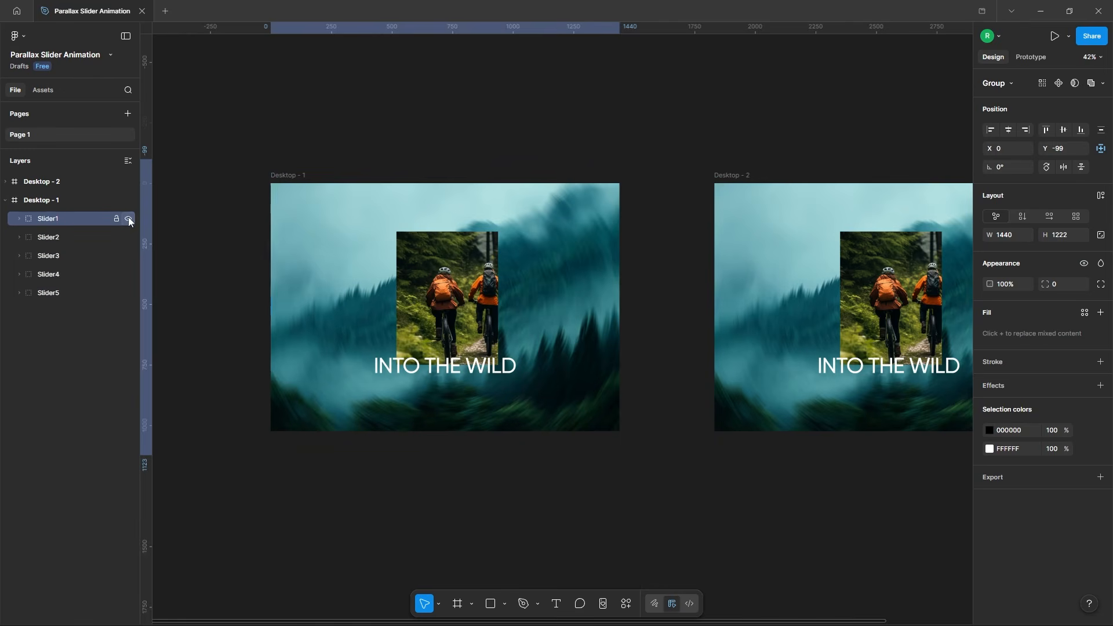
click(18, 219)
click(67, 258)
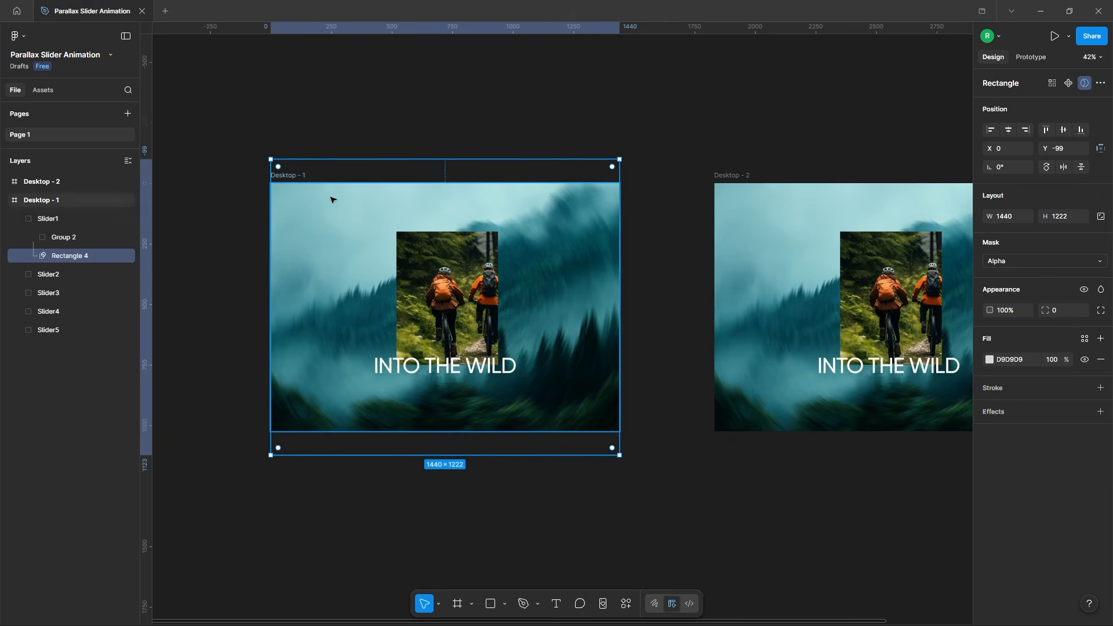
drag(453, 158, 442, 441)
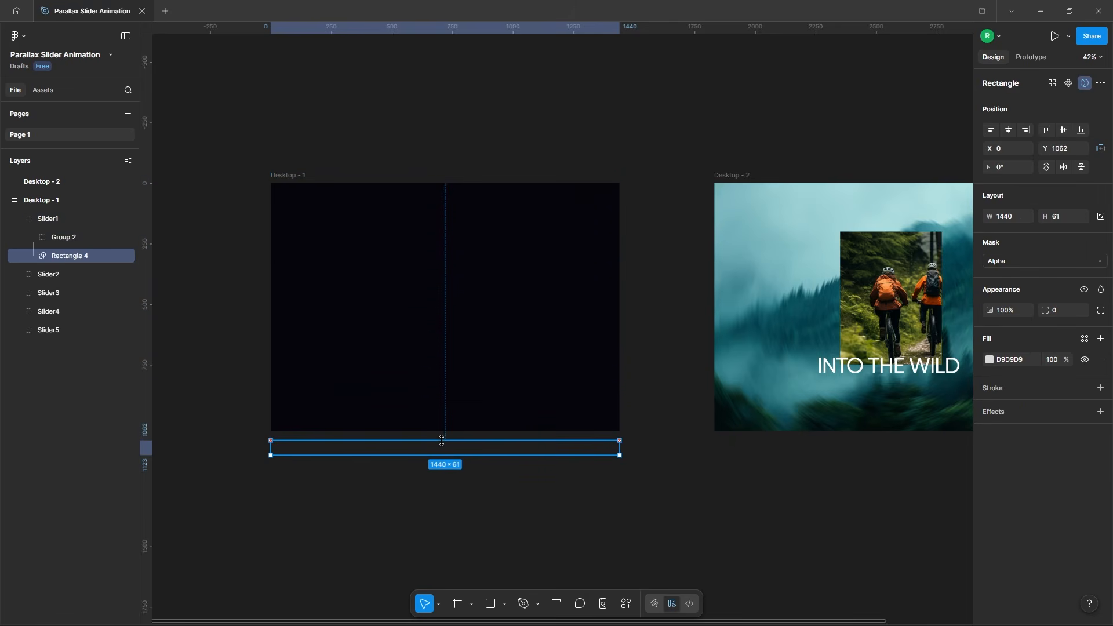
click(659, 155)
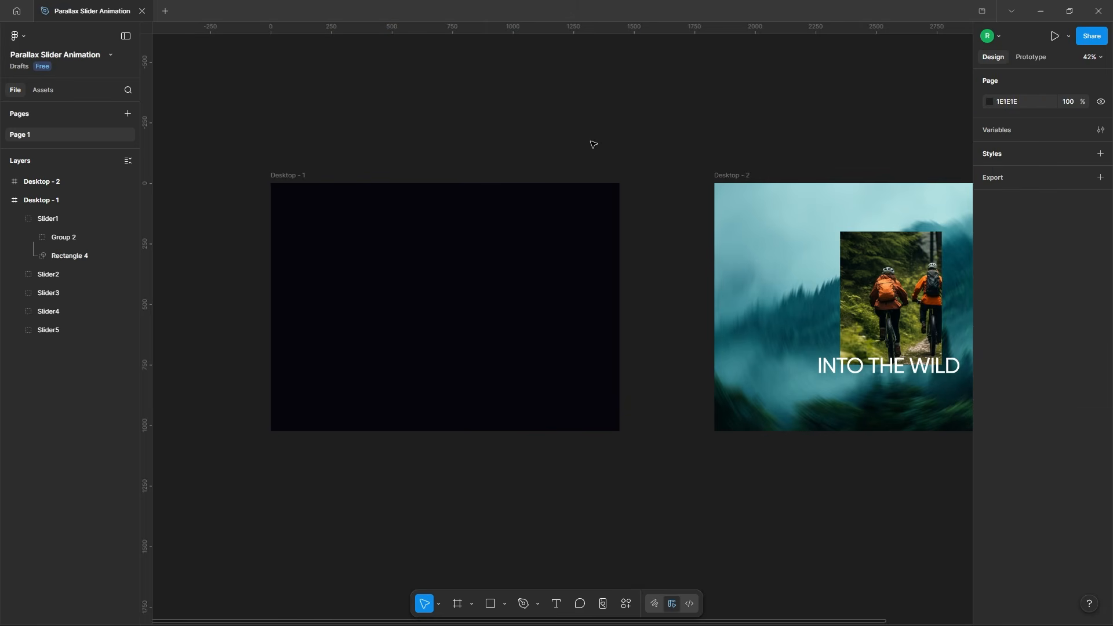
In Desktop - 2's Slider1, scale the blurred background about its centre to about 1696 × 1205 and the masked cyclists photo to about 465 × 570
scroll(361, 137, down, 2)
drag(363, 136, 214, 131)
scroll(744, 203, up, 3)
click(352, 242)
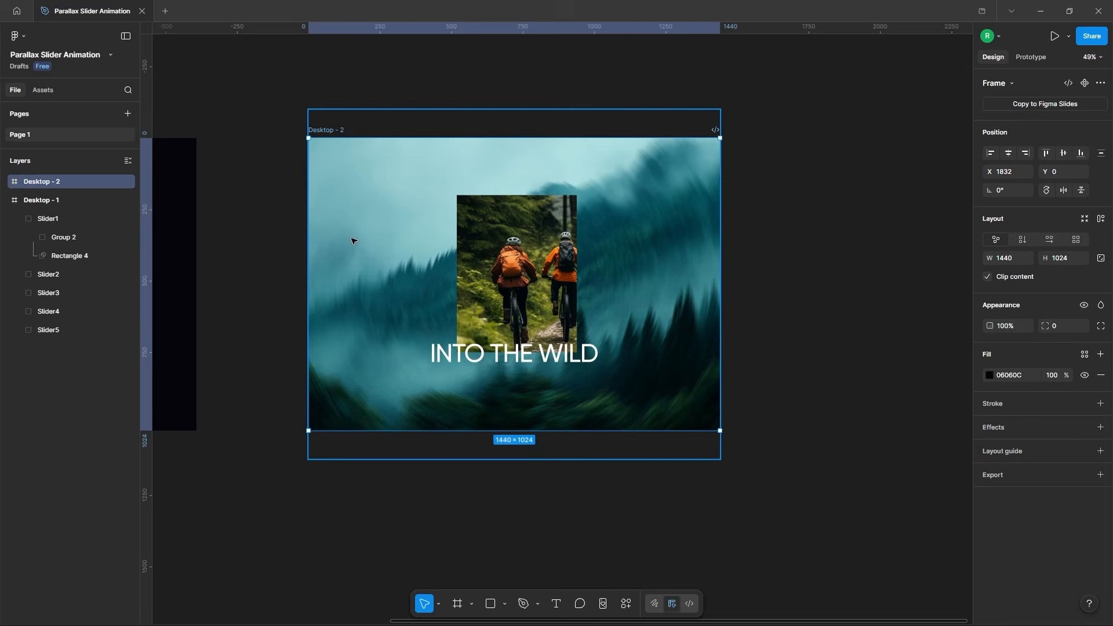
click(5, 182)
click(19, 201)
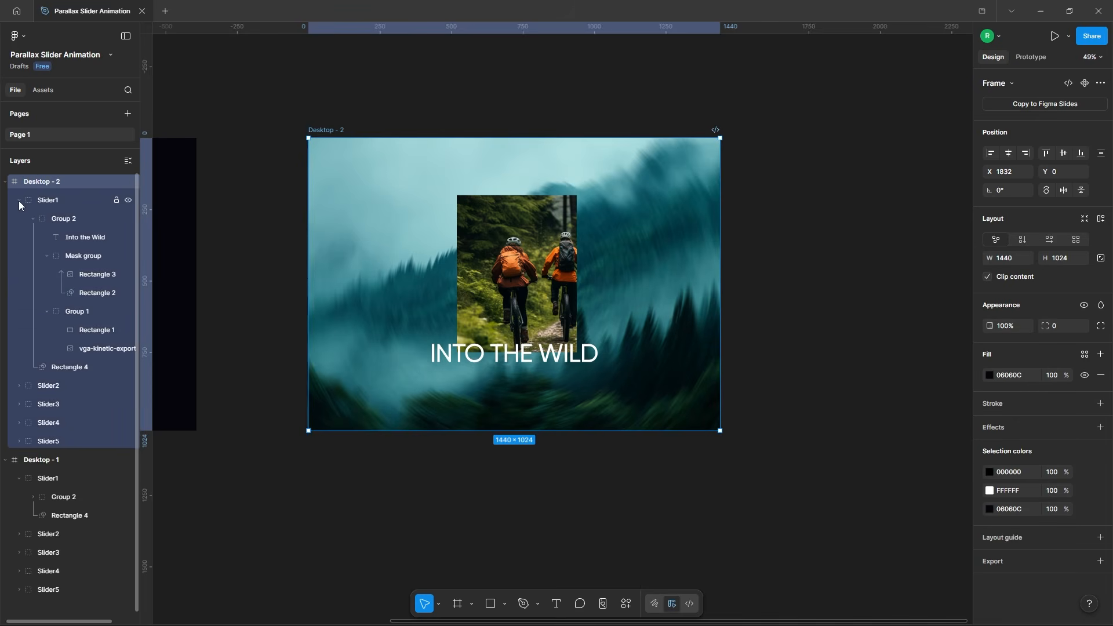
click(93, 348)
drag(783, 287, 756, 290)
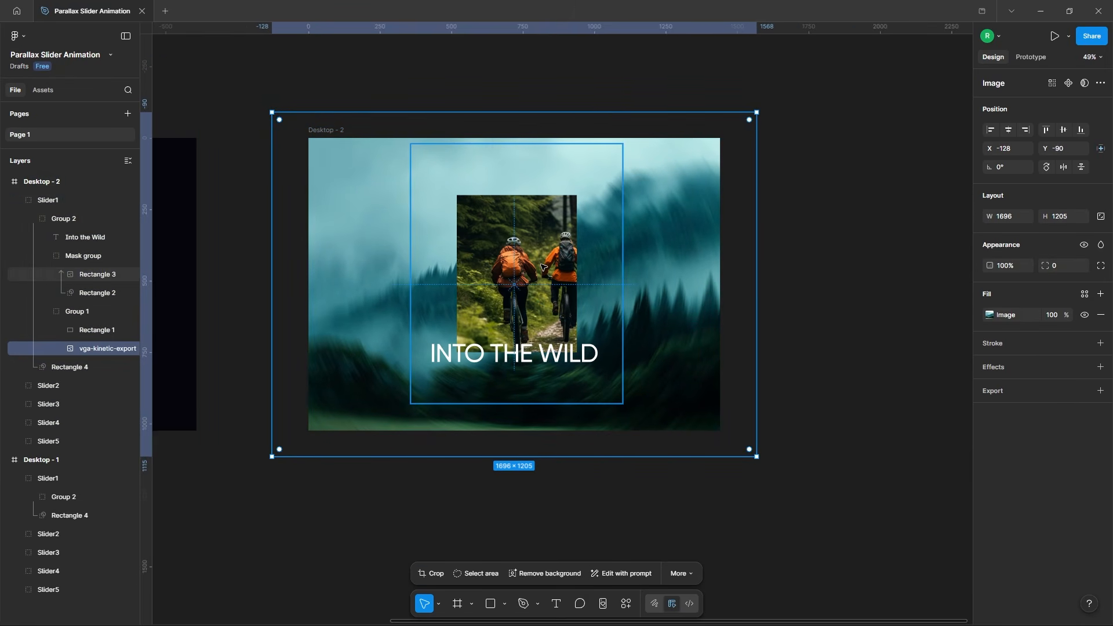
click(571, 255)
drag(622, 236, 583, 250)
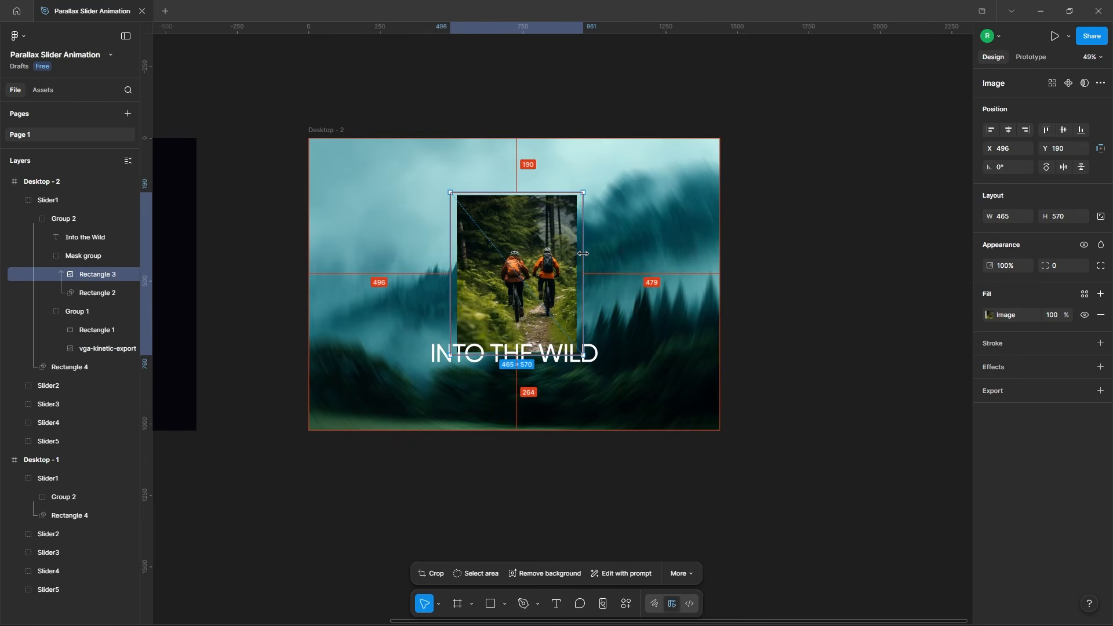
Move the INTO THE WILD title in Desktop - 2 up to Y 635
click(596, 357)
key(alt+shift+Up)
key(alt+shift+Up)
key(alt+shift+Up)
key(alt+shift+Up)
key(alt+shift+Up)
key(alt+shift+Up)
key(alt+shift+Up)
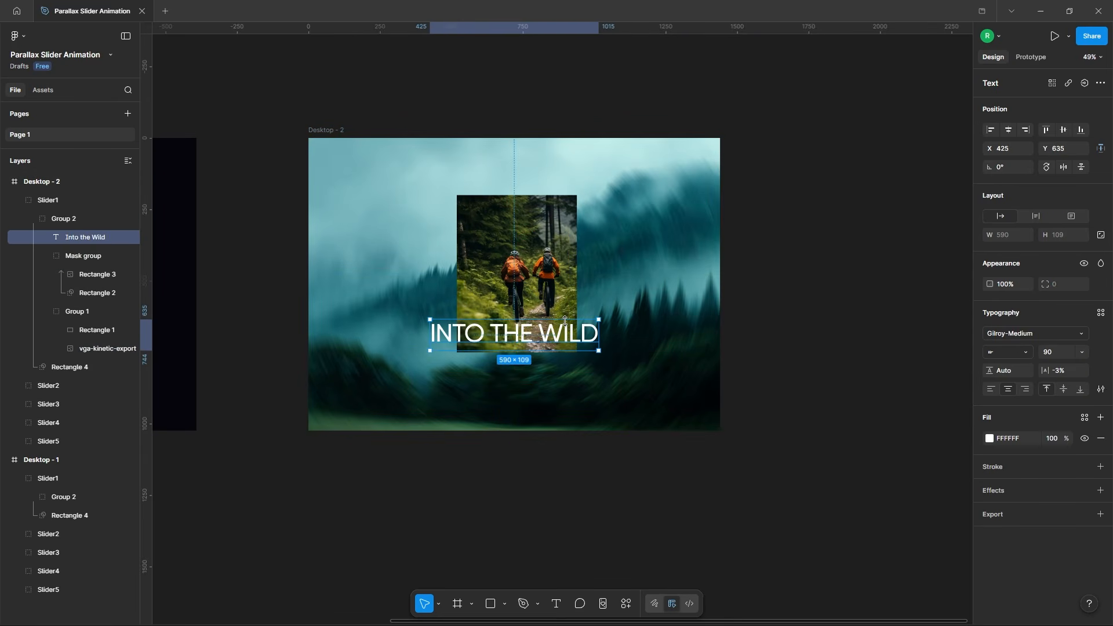
click(767, 304)
Duplicate the Desktop - 2 frame straight to its right, at about X 3699
click(317, 130)
scroll(234, 163, down, 5)
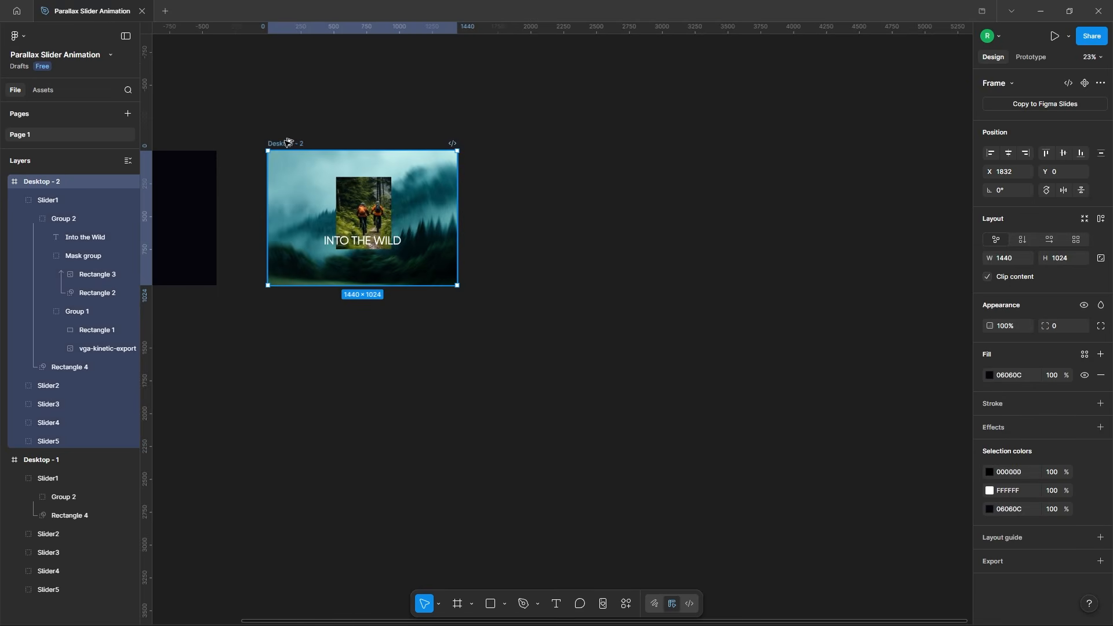
drag(288, 142, 569, 142)
click(752, 168)
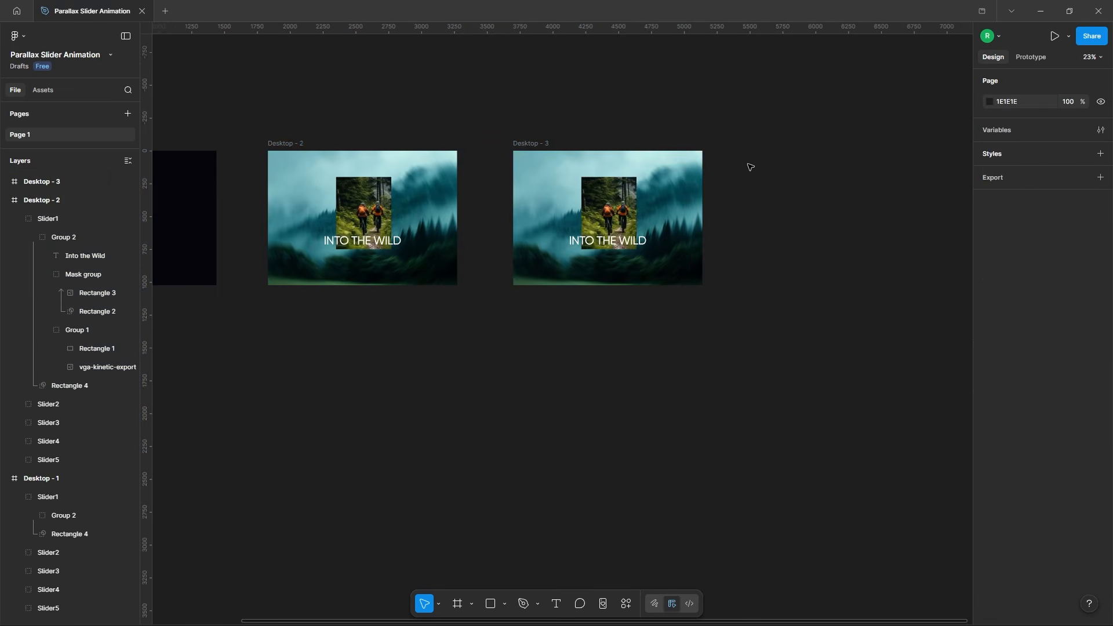
In Desktop - 3, move Slider1's blurred background image straight up to Y -181, aligning its lower edge with the frame
scroll(719, 163, up, 4)
ctrl+click(683, 311)
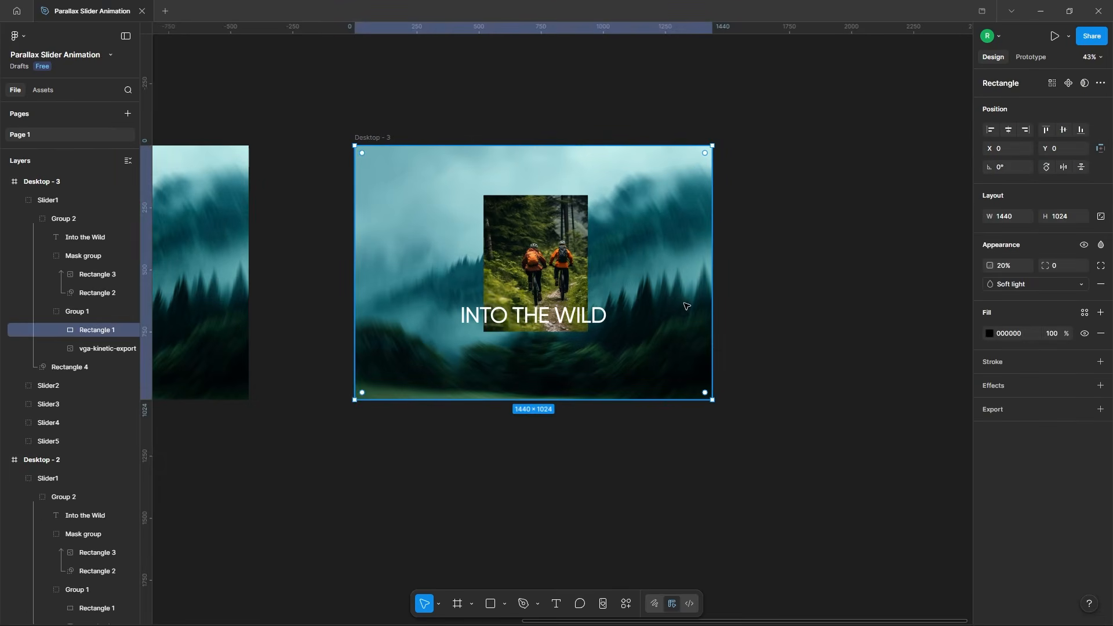
click(93, 349)
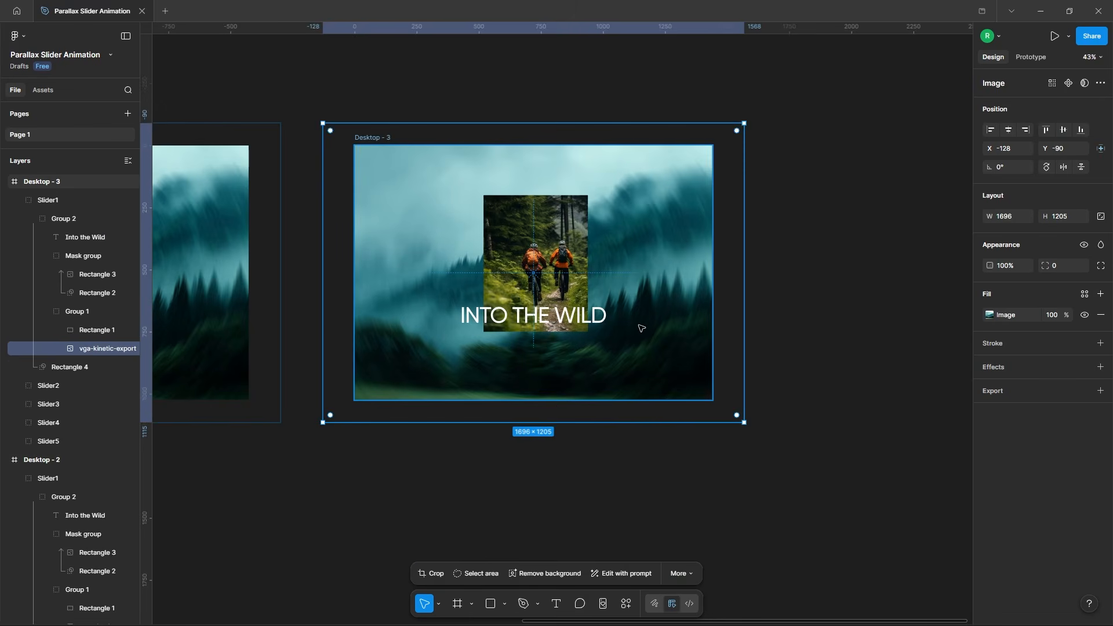
drag(664, 327, 665, 304)
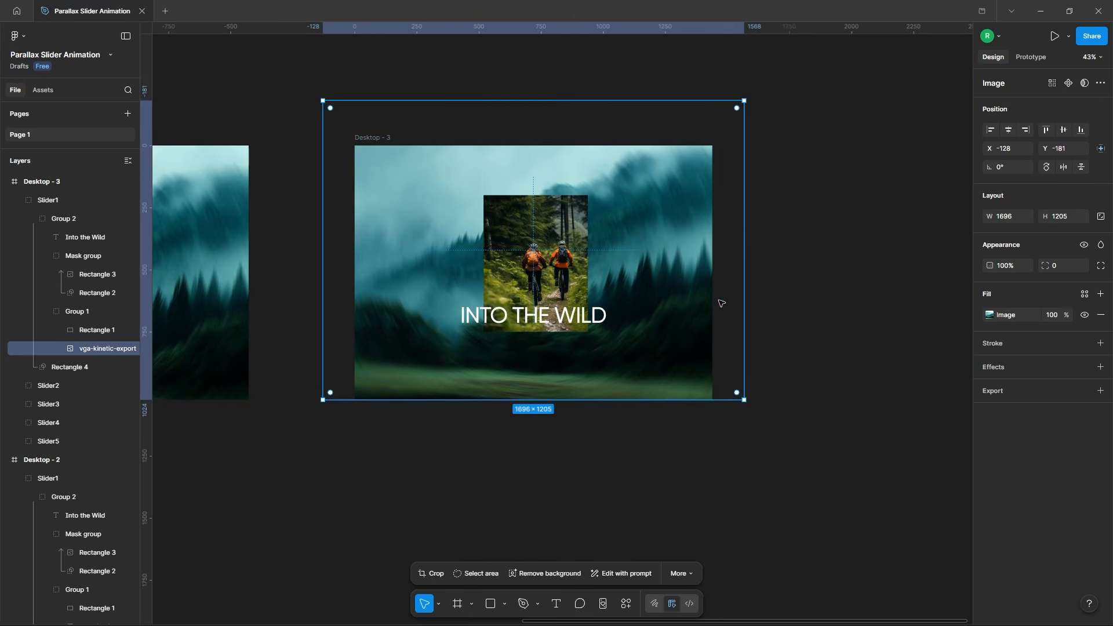
Shrink Slider1's Rectangle 4 mask in Desktop - 3 from the lower edge up to about 66 high, above the frame
click(68, 198)
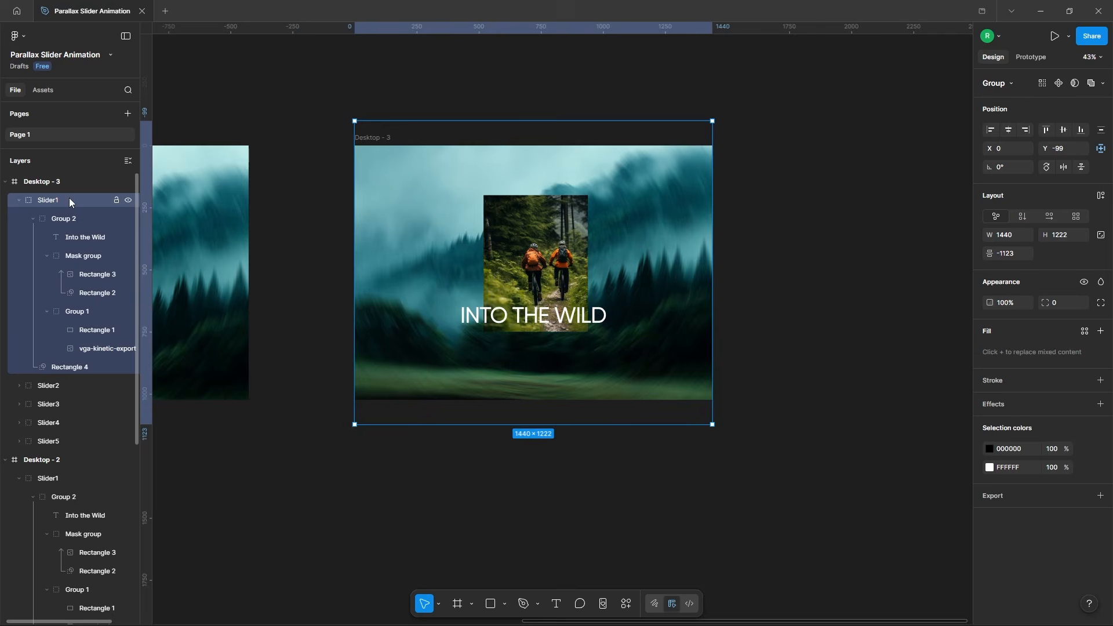
click(64, 367)
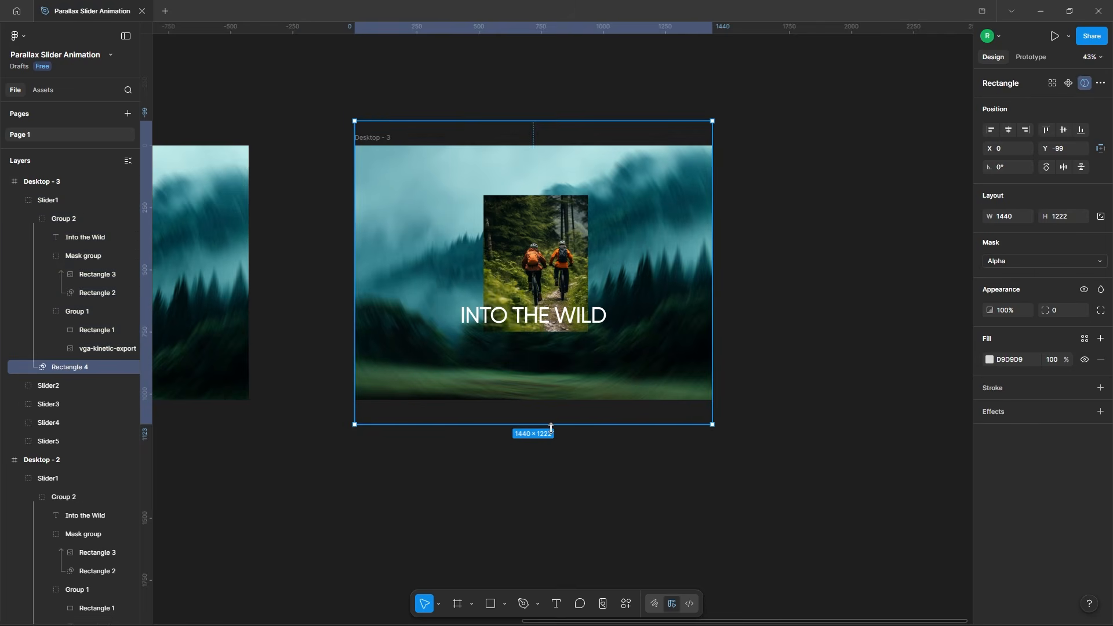
drag(551, 428, 575, 138)
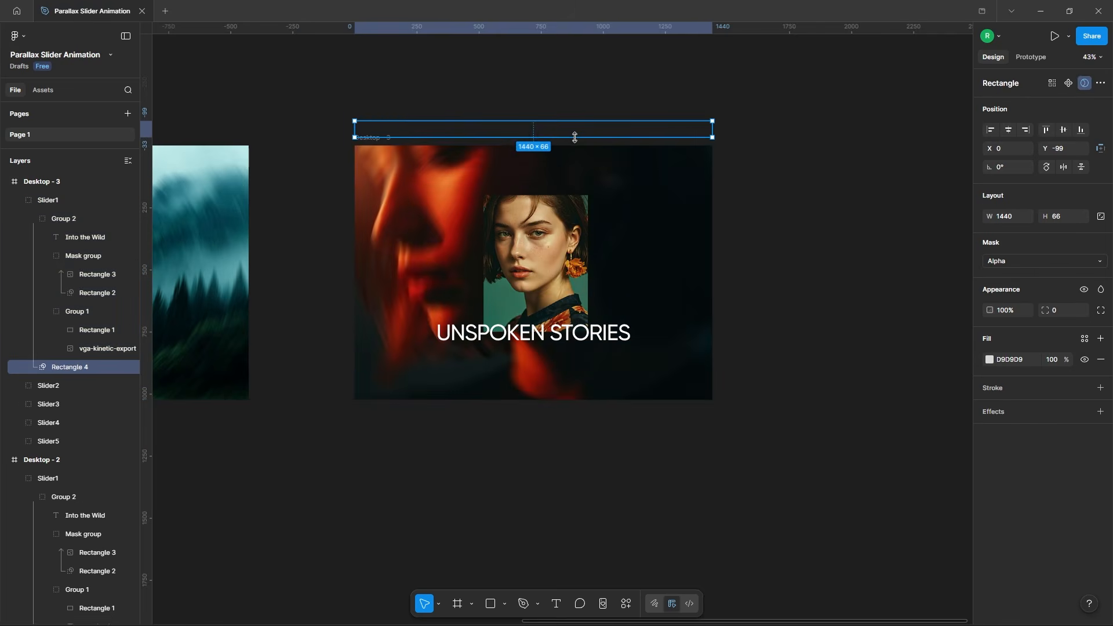
In Desktop - 3's Slider2, scale the blurred background image about its centre to about 1726 × 1227 and scale down the masked portrait photo
click(648, 282)
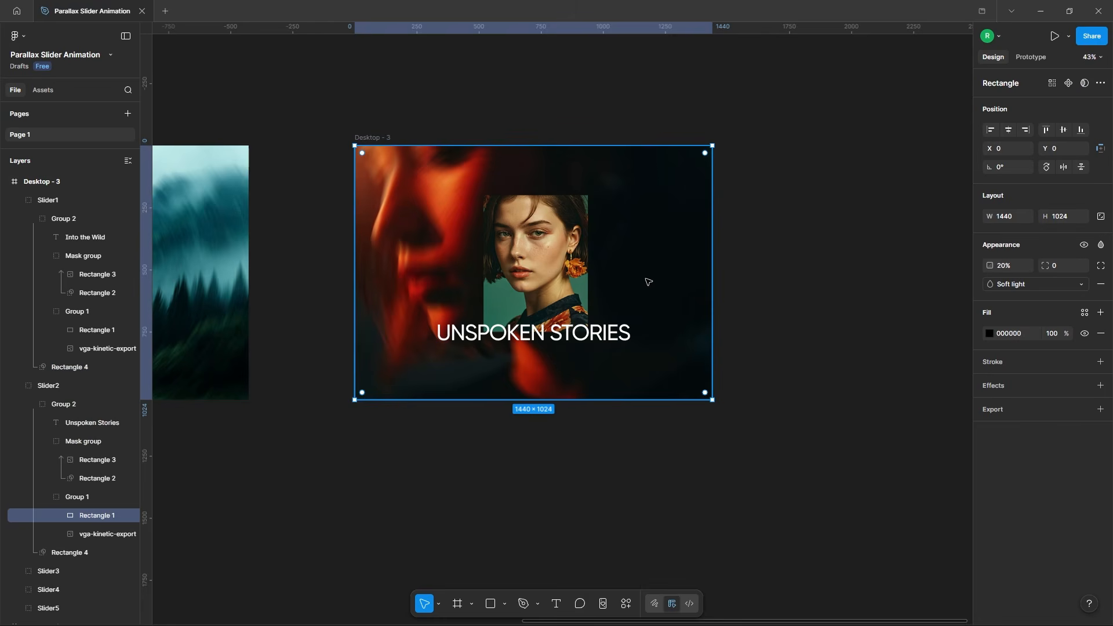
click(80, 535)
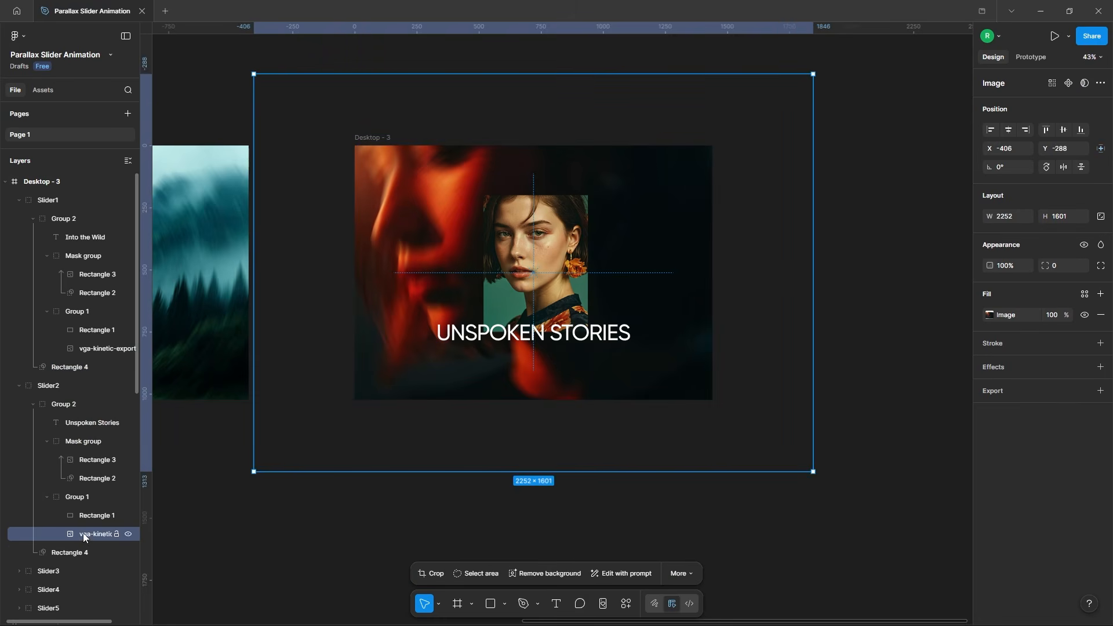
drag(813, 248, 748, 271)
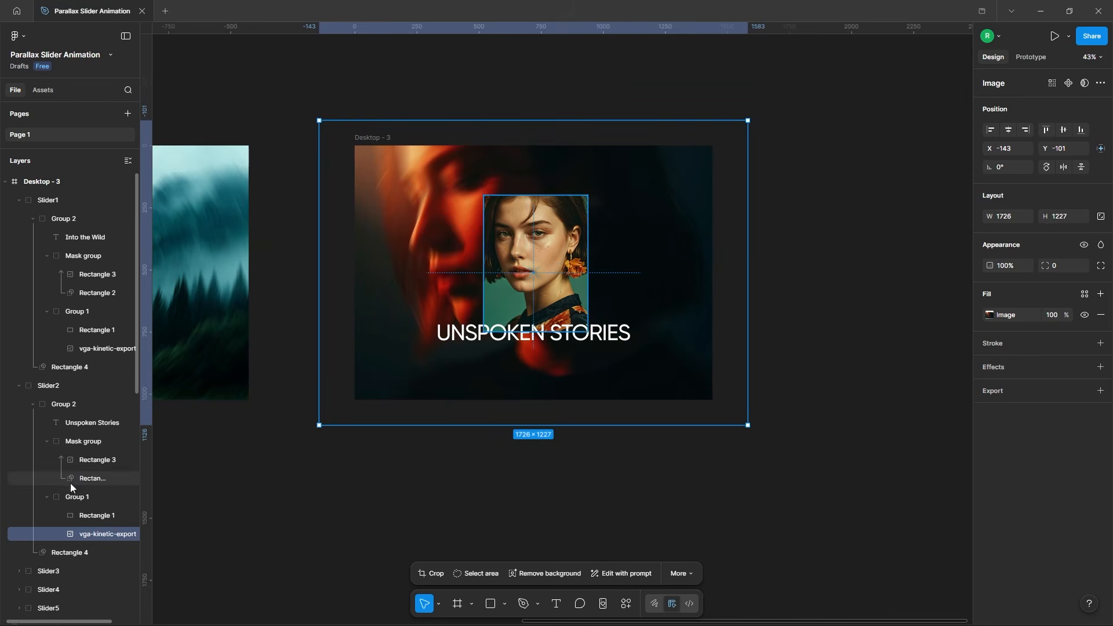
click(87, 480)
click(101, 459)
drag(626, 238, 595, 246)
Move the UNSPOKEN STORIES title in Desktop - 3 up to Y 635
click(616, 331)
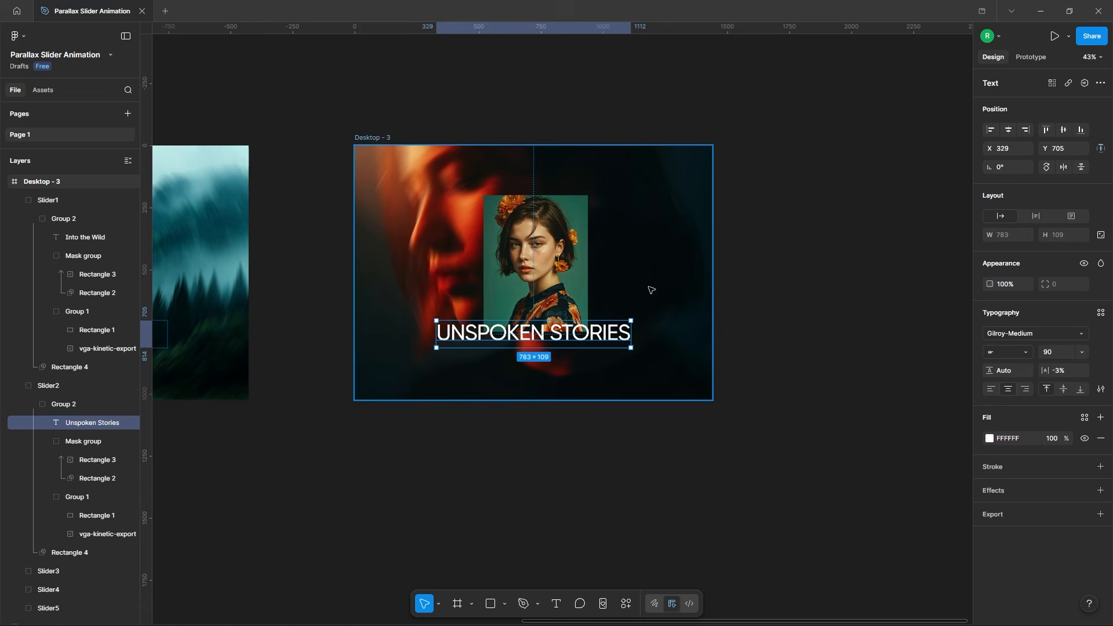
key(alt+shift+Up)
key(alt+shift+Up)
key(alt+shift+Up)
key(alt+shift+Up)
key(alt+shift+Up)
key(alt+shift+Up)
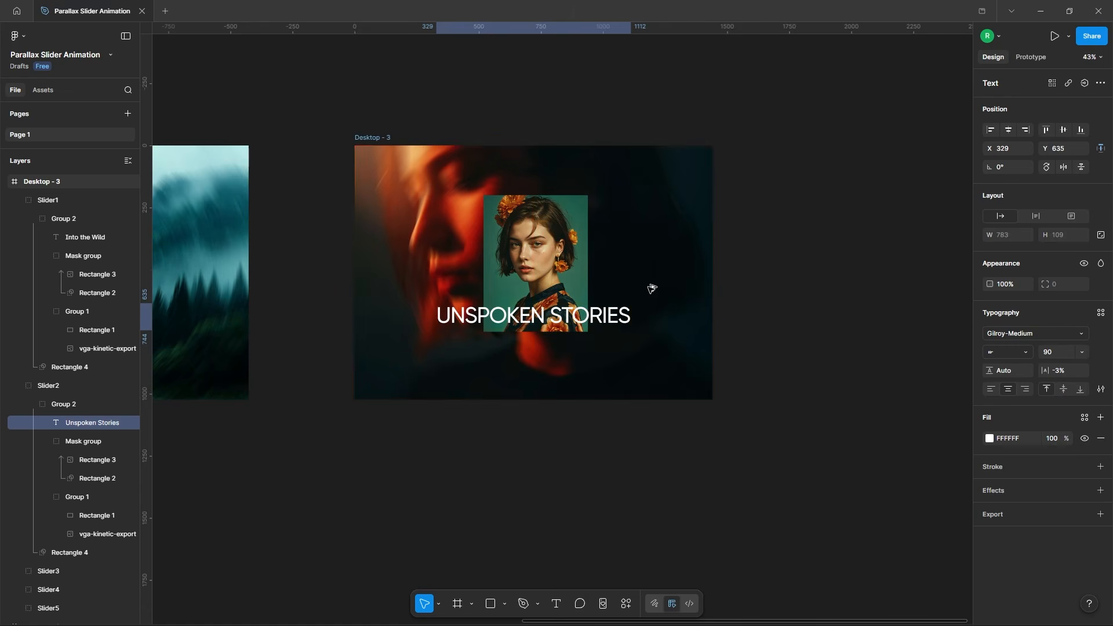
click(762, 284)
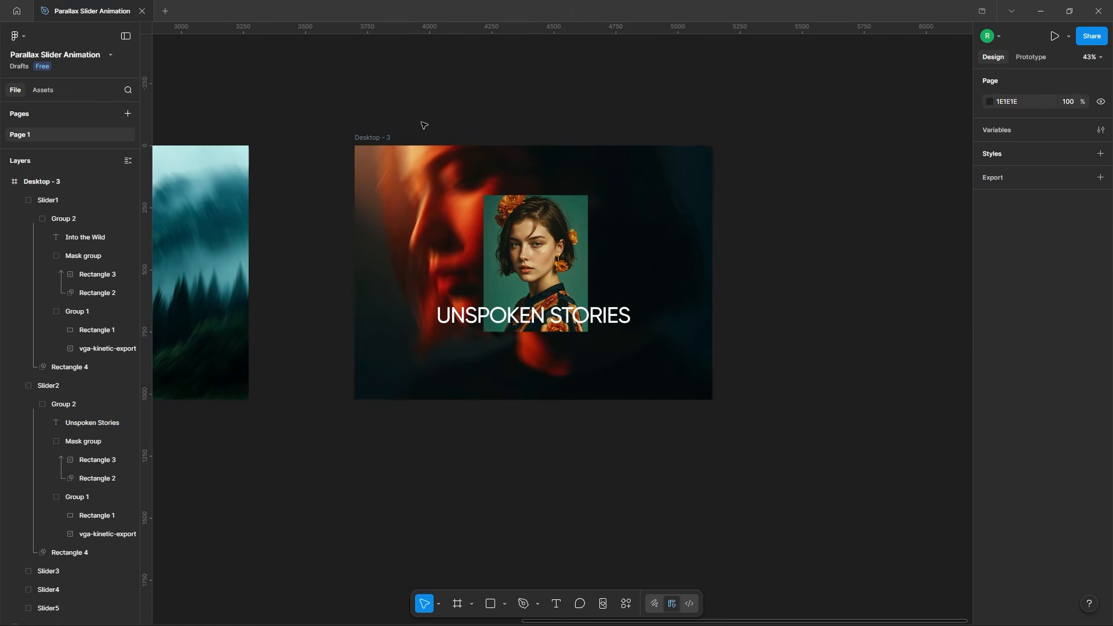
Duplicate the Desktop - 3 frame straight to its right
click(377, 138)
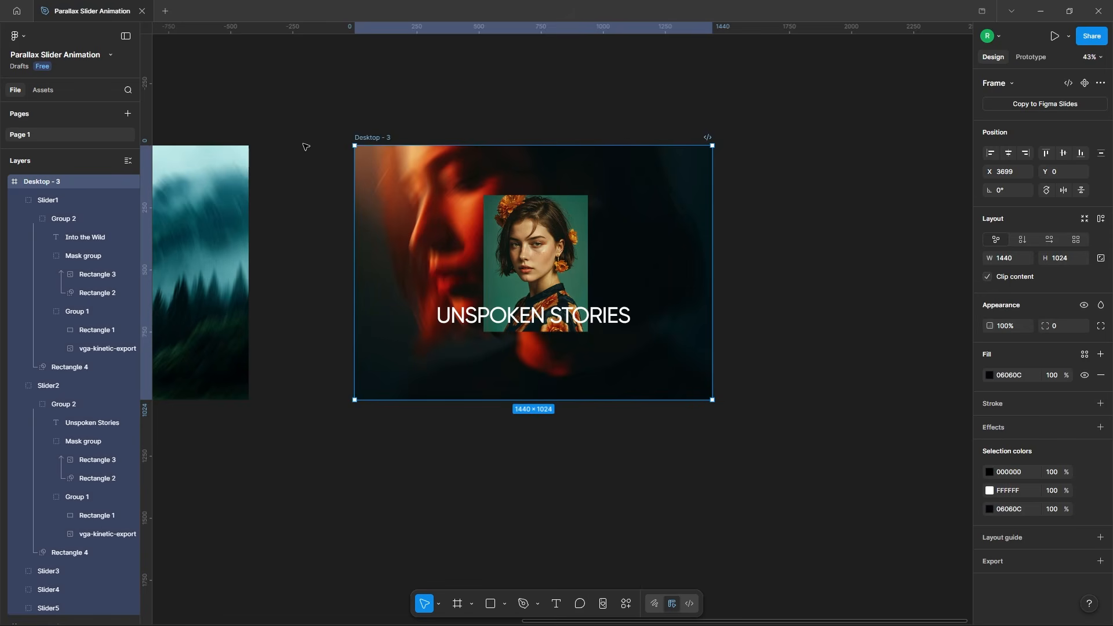
scroll(306, 146, down, 3)
drag(354, 137, 631, 130)
key(shift+2)
click(815, 203)
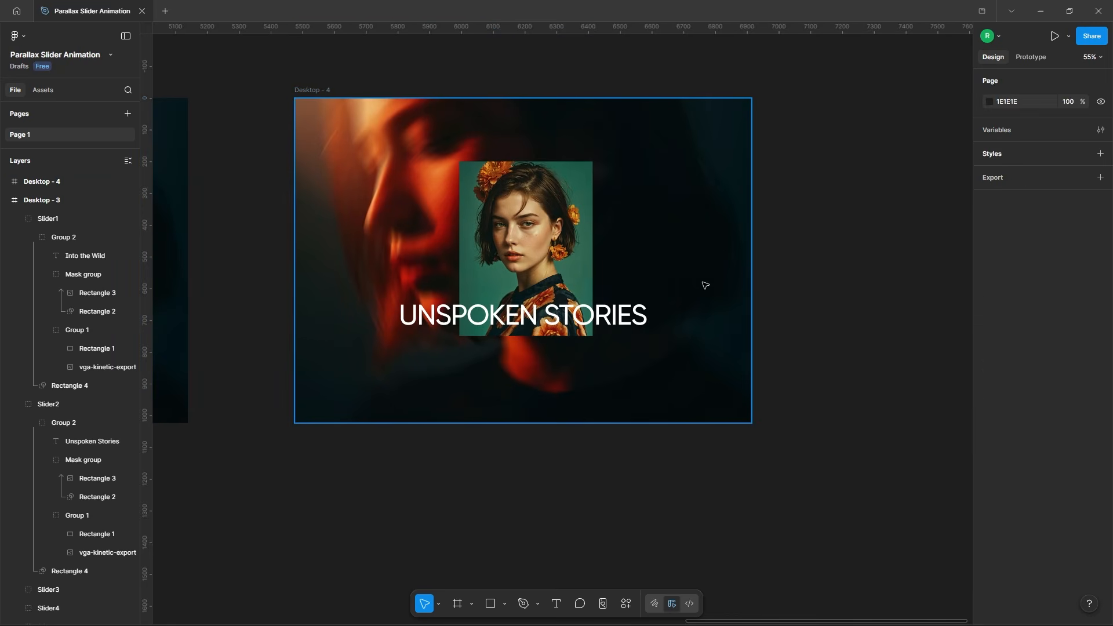
In Desktop - 4, move Slider2's blurred background image straight up to Y -203, aligning its lower edge with the frame
ctrl+click(705, 282)
click(84, 529)
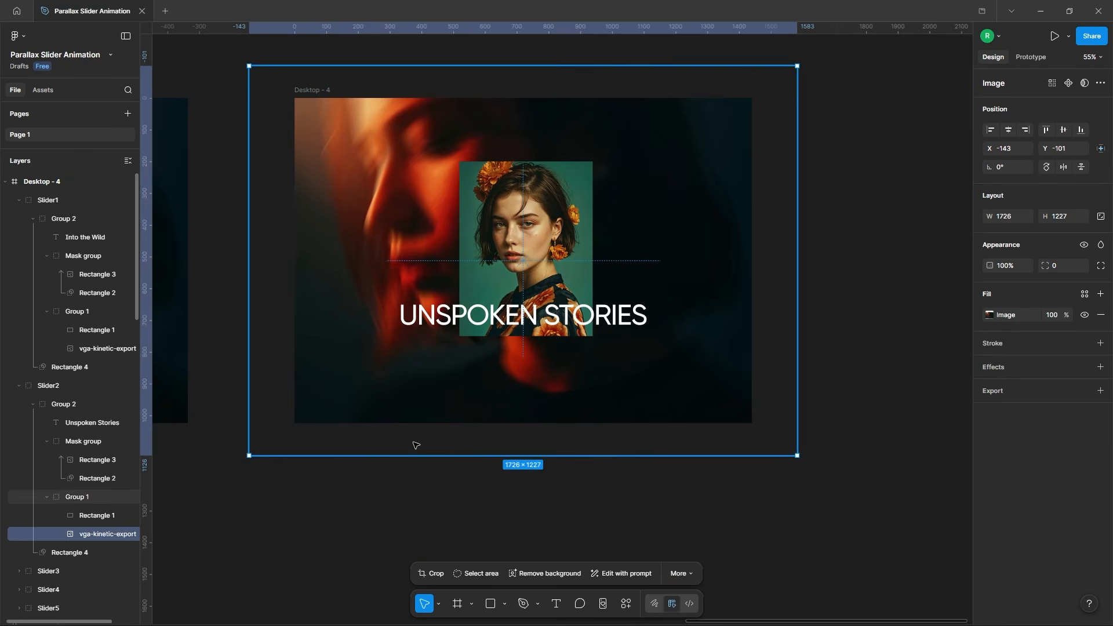
drag(673, 366, 673, 343)
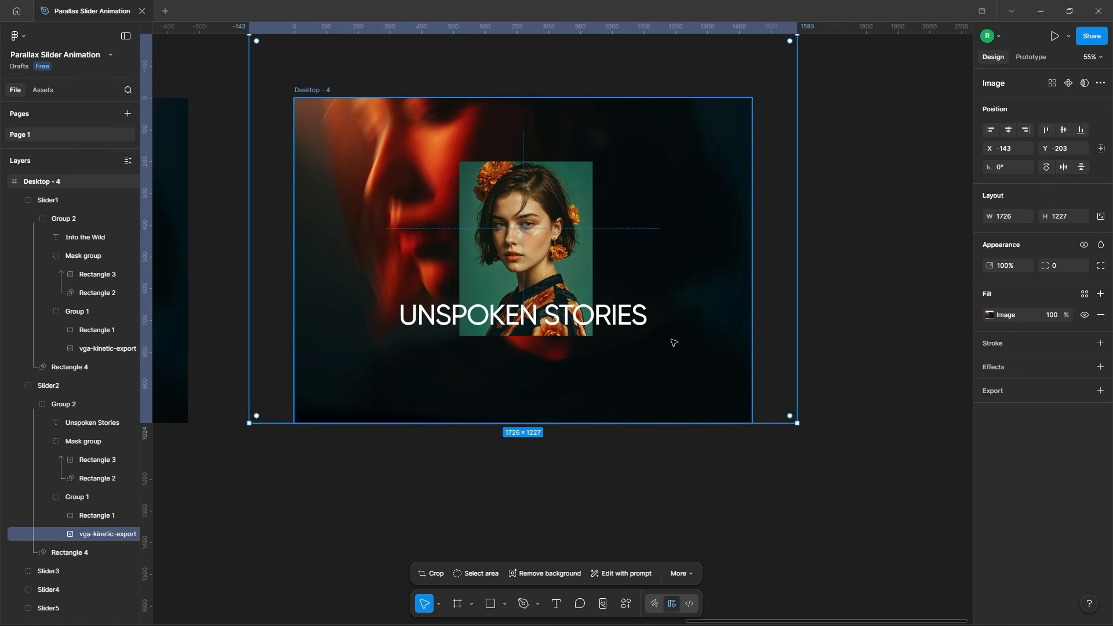
click(65, 406)
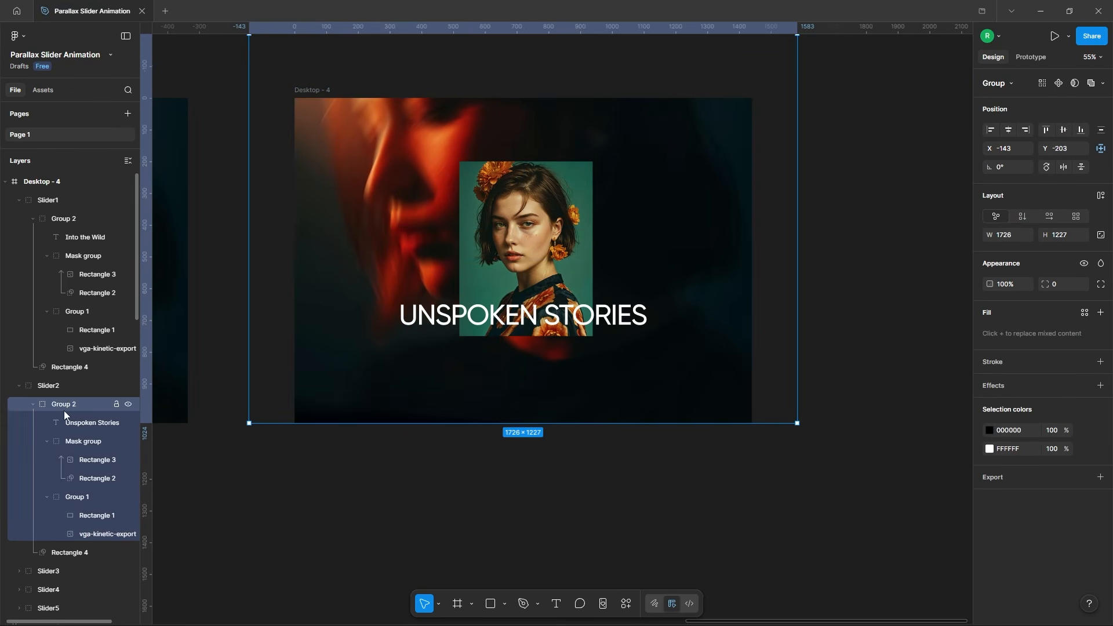
Collapse the mask rectangle of Slider2 in Desktop - 4 by raising its lower edge above the frame
click(69, 552)
drag(607, 457, 619, 85)
click(782, 225)
In Desktop - 4's Slider3, scale the masked runner photo to about 455 × 558 and the blurred background about its centre to about 1678 × 1193
click(561, 245)
click(561, 245)
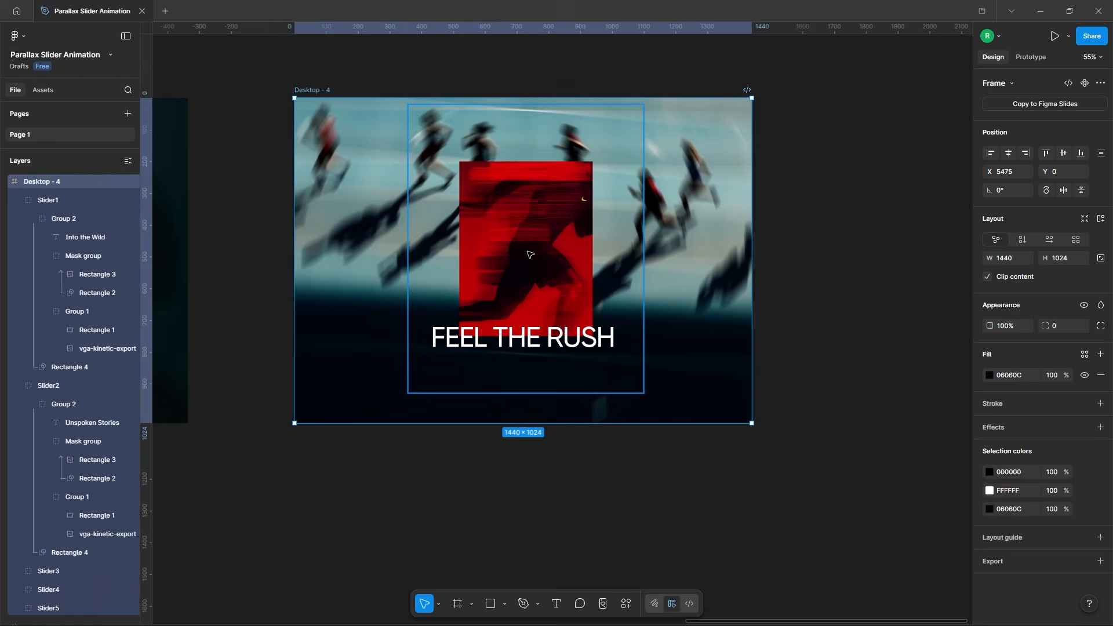
click(561, 245)
drag(606, 220, 594, 220)
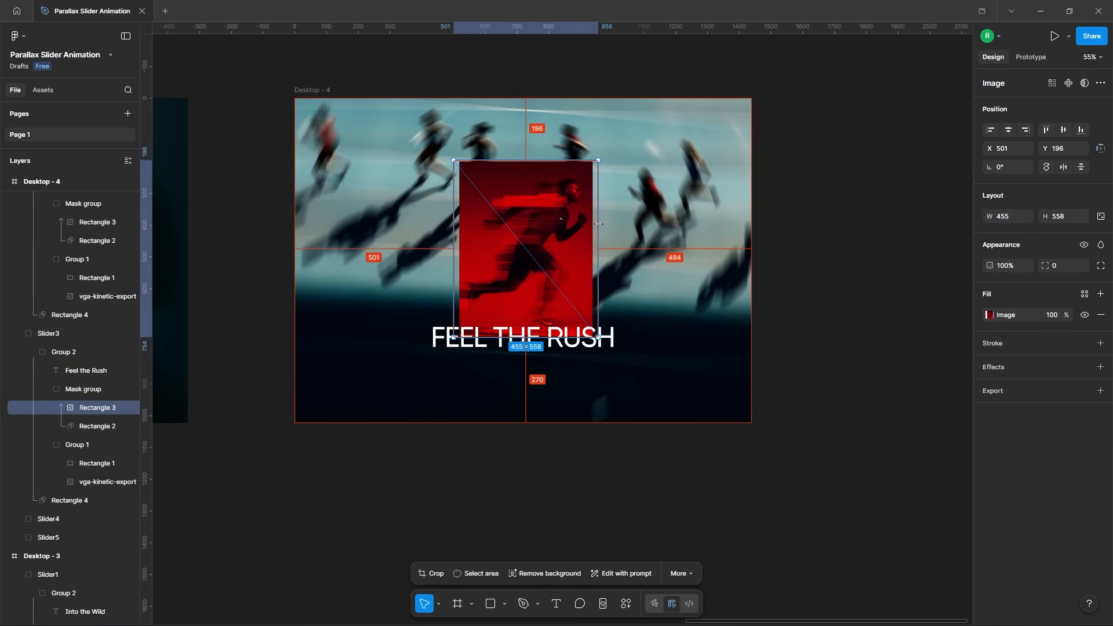
ctrl+click(688, 235)
click(87, 482)
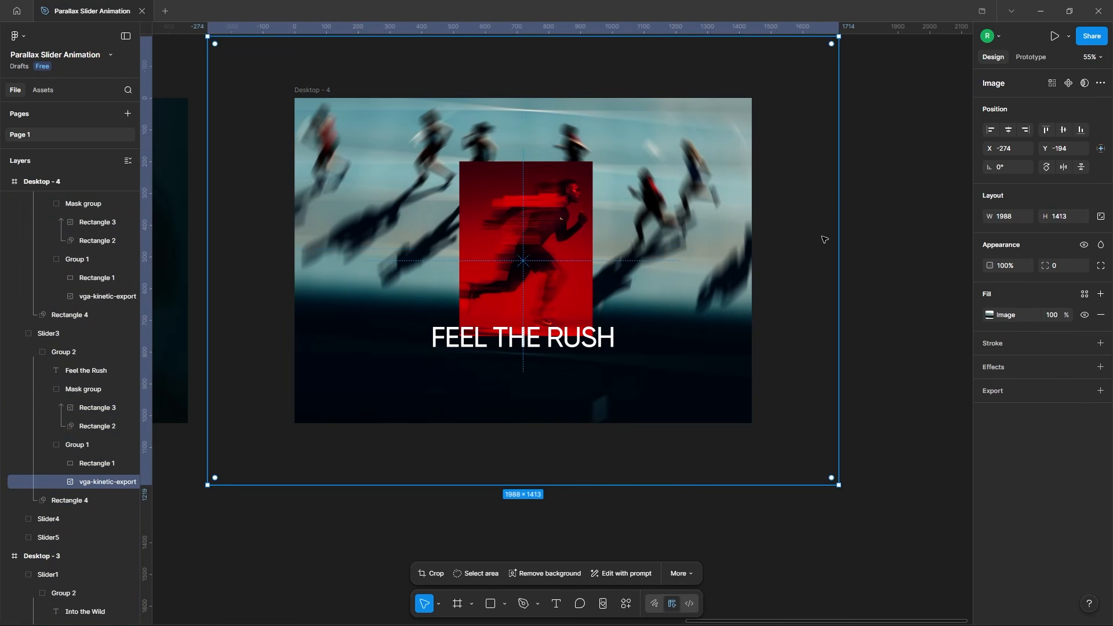
drag(832, 223, 789, 249)
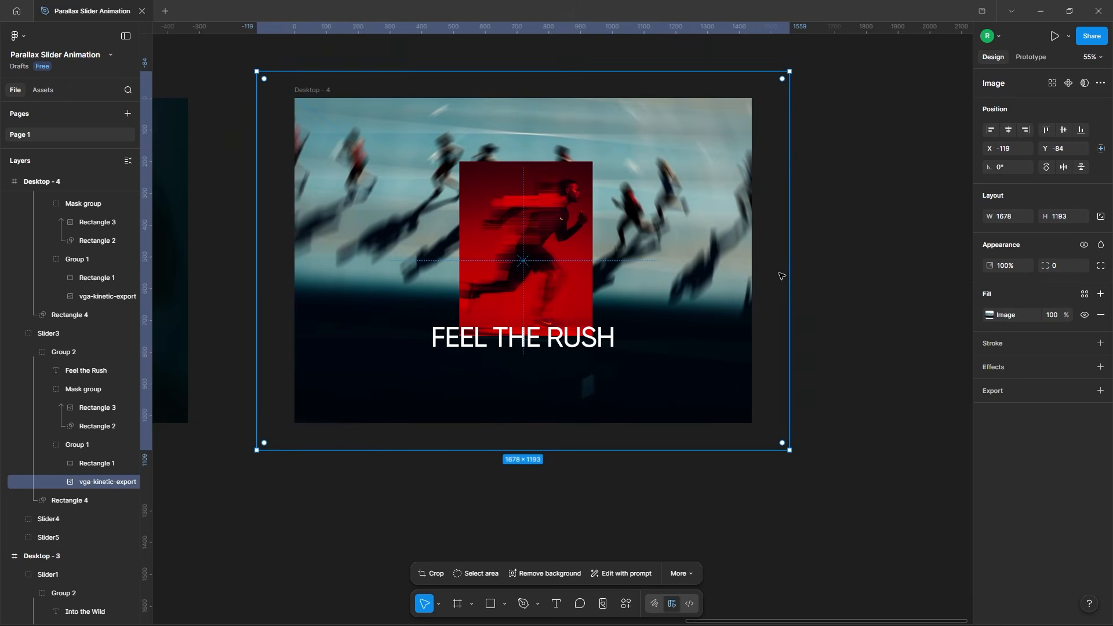
Move the FEEL THE RUSH title in Desktop - 4 straight up by 70 px
click(572, 336)
key(alt+shift+Up)
key(alt+shift+Up)
key(alt+shift+Up)
key(alt+shift+Up)
key(alt+shift+Up)
key(alt+shift+Up)
key(alt+shift+Up)
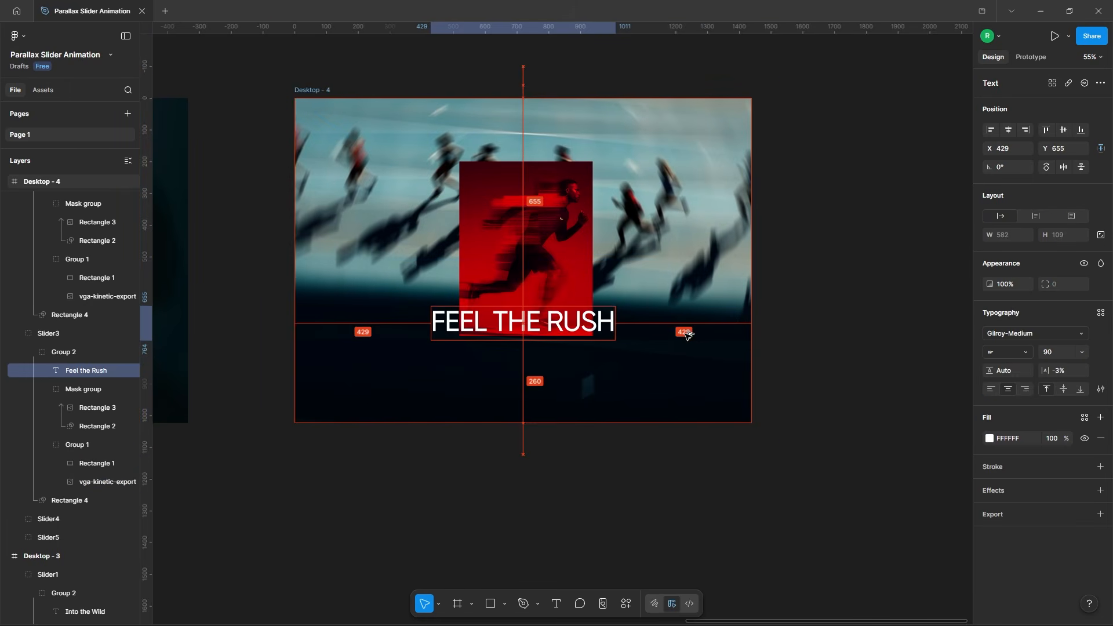
click(809, 307)
Duplicate the Desktop - 4 frame straight to its right at about X 7222, Y 0
ctrl+scroll(255, 281, down, 5)
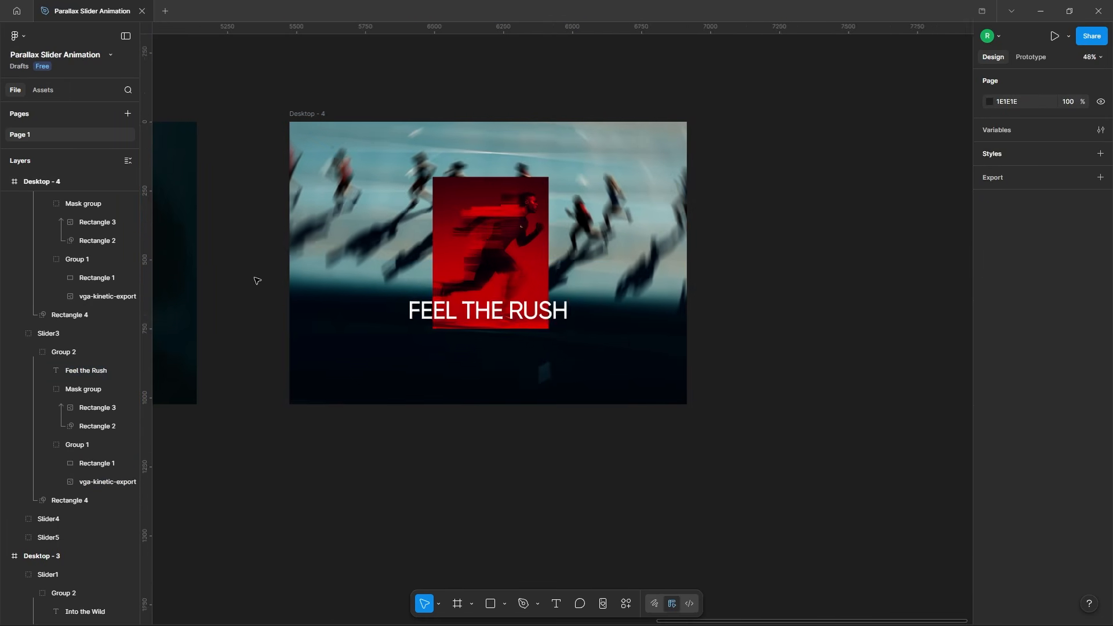
click(295, 171)
key(ctrl+d)
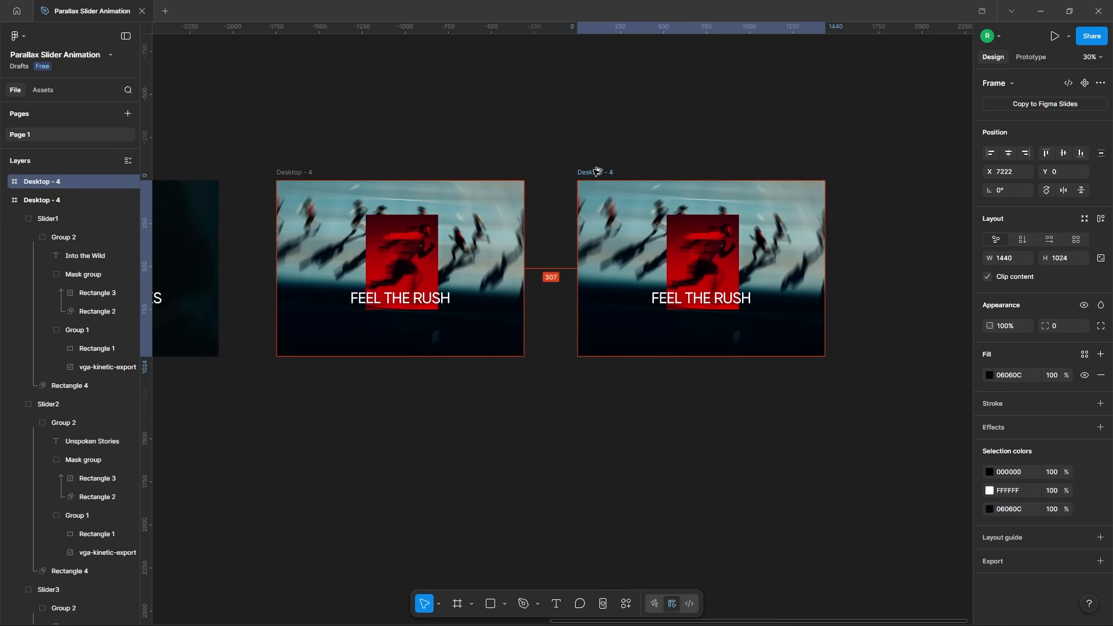
click(868, 246)
ctrl+scroll(814, 262, up, 3)
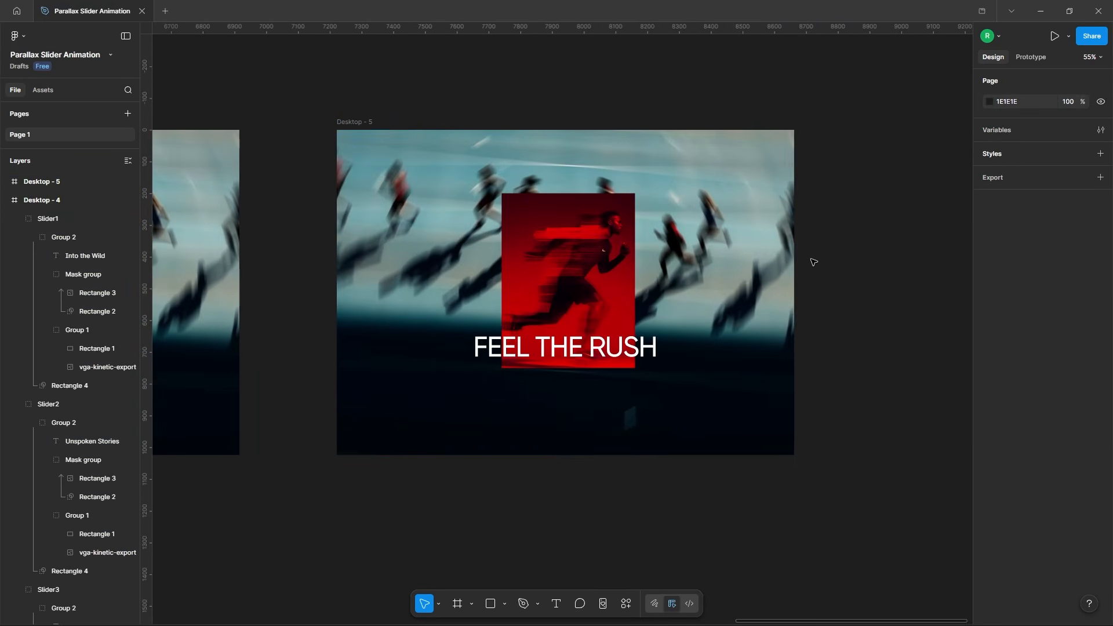
In Desktop - 5, move Slider3's blurred background image straight up to about Y -181
ctrl+click(743, 290)
click(89, 428)
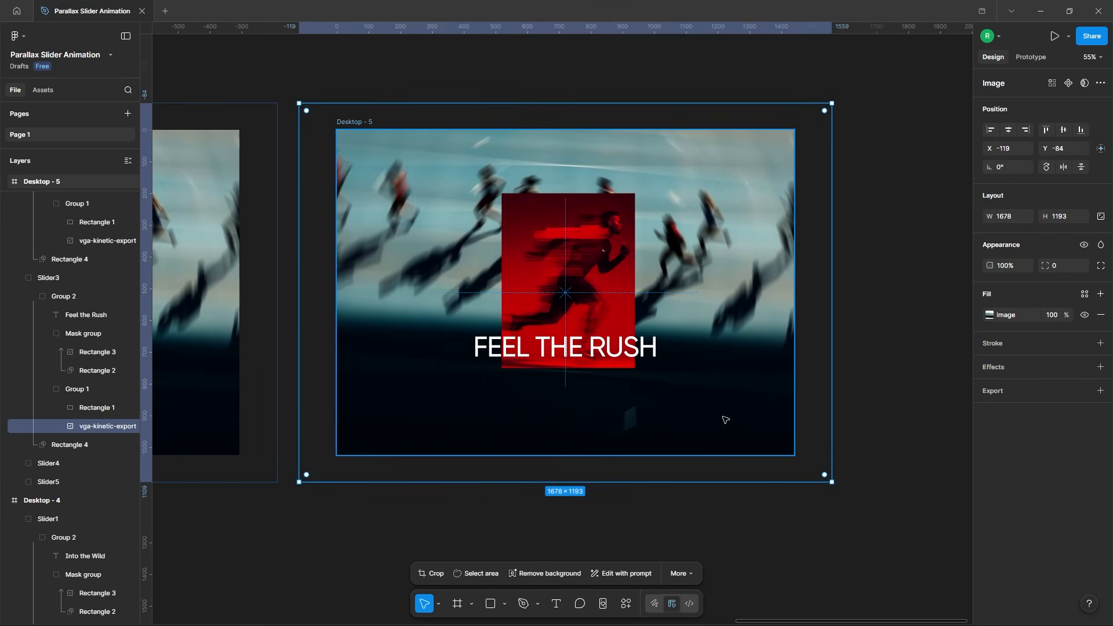
drag(725, 419, 728, 386)
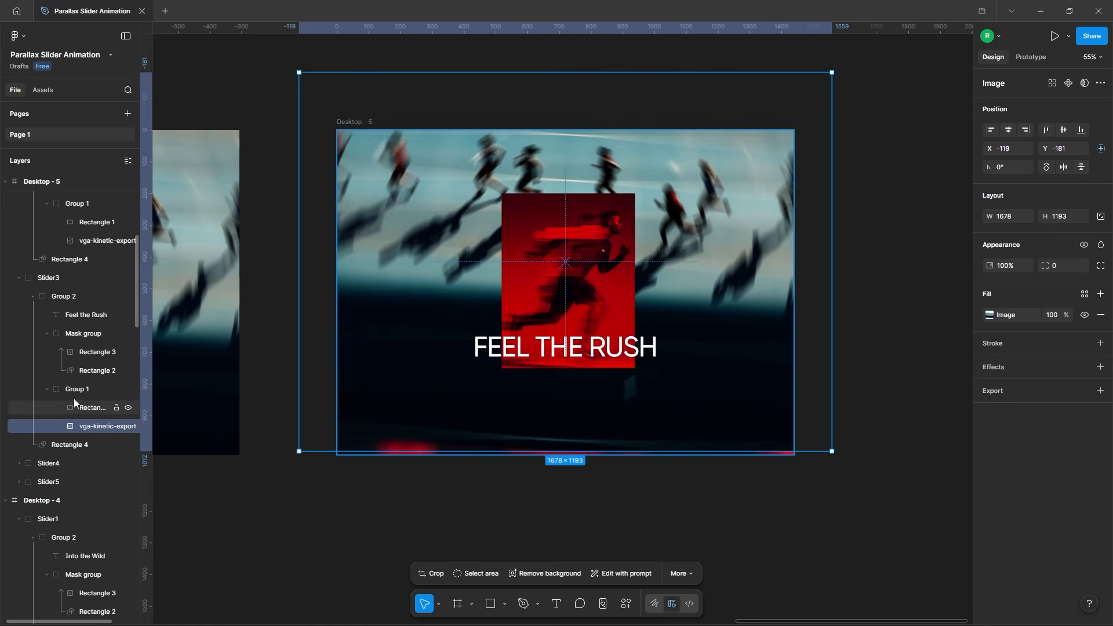
Collapse Slider3's mask rectangle in Desktop - 5 to about 35 px high, with its lower edge above the frame
click(72, 284)
click(74, 448)
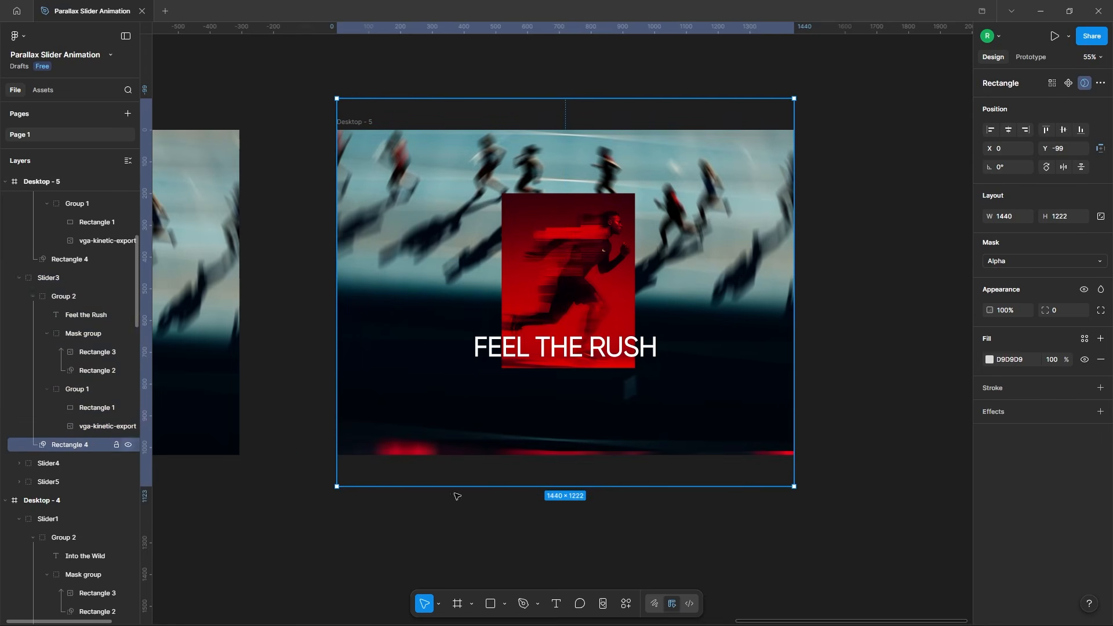
drag(738, 489, 732, 110)
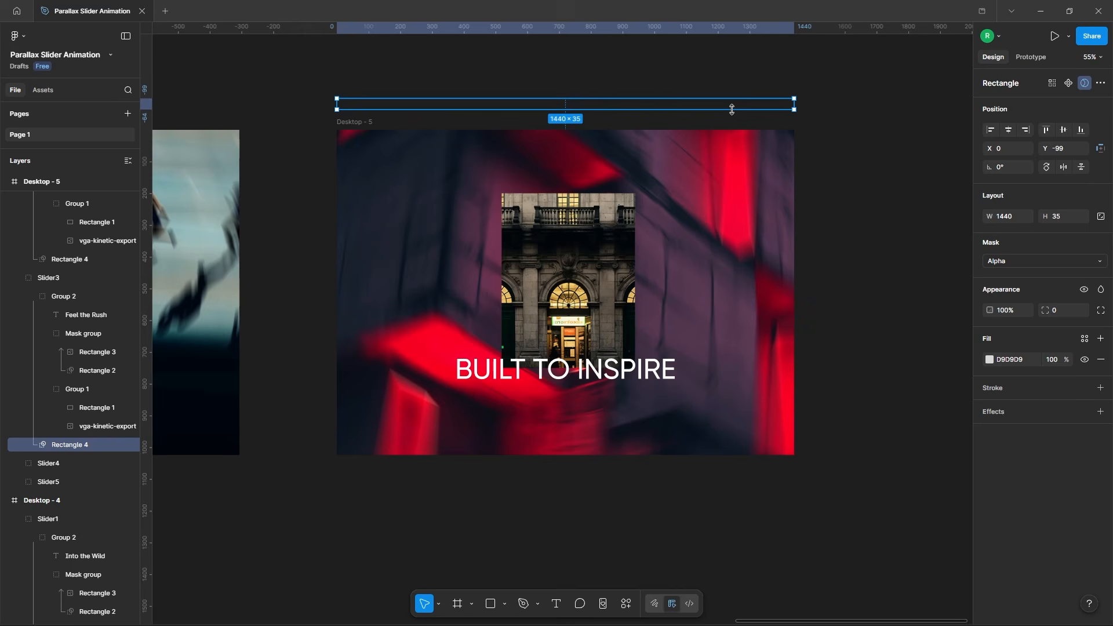
click(862, 308)
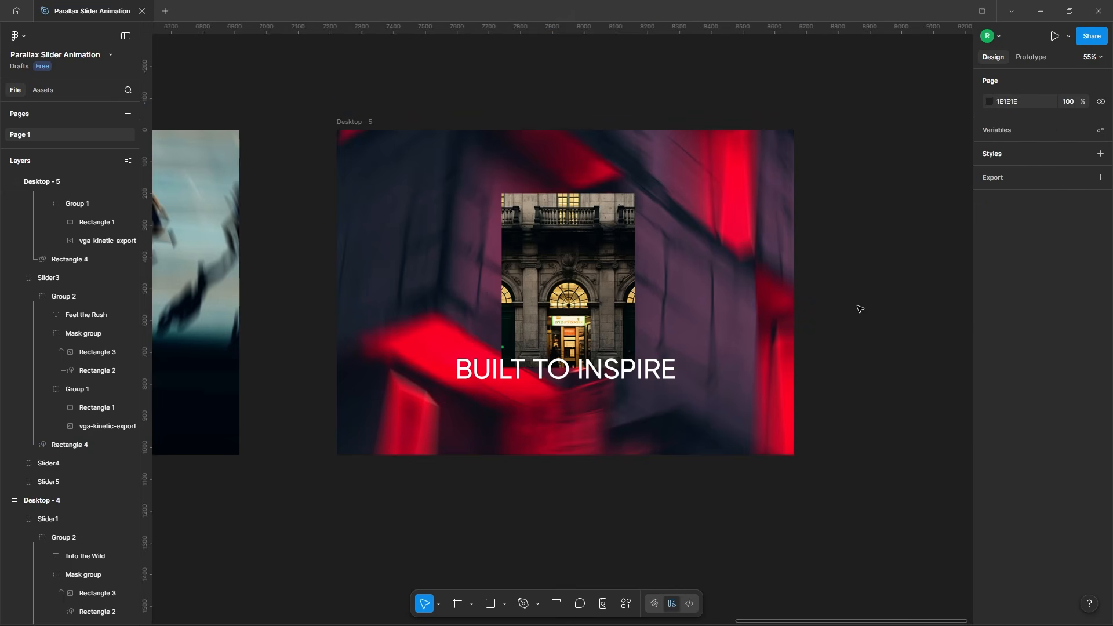
In Desktop - 5's Slider4, scale the masked building photo to about 463 × 568 and the blurred background about its centre to about 1664 × 1183
ctrl+click(586, 274)
drag(687, 241, 642, 259)
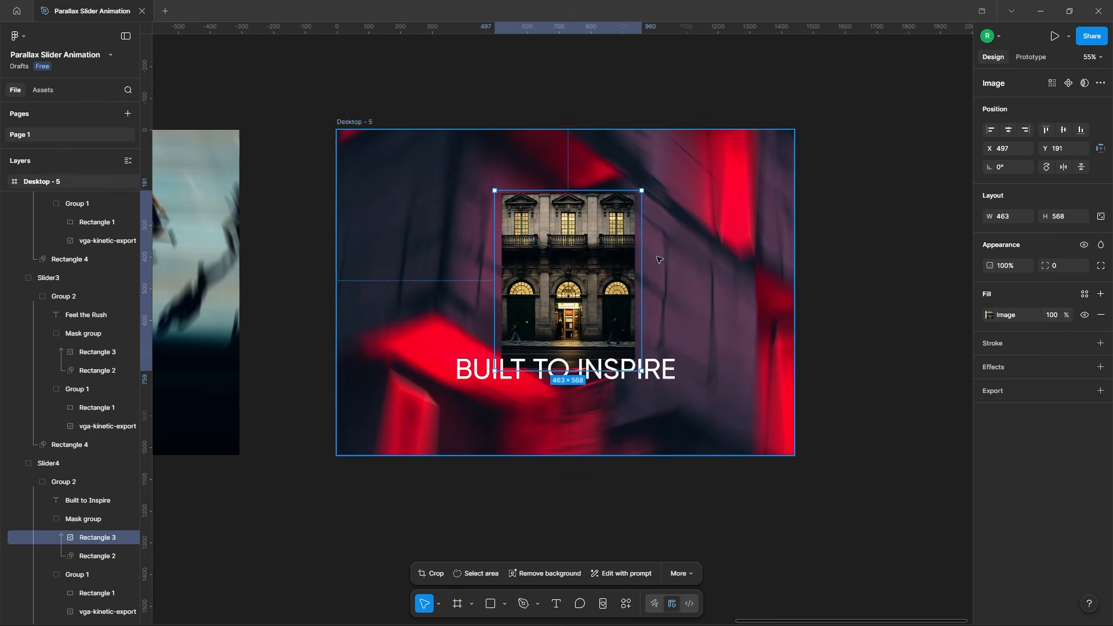
ctrl+click(658, 260)
scroll(83, 493, down, 3)
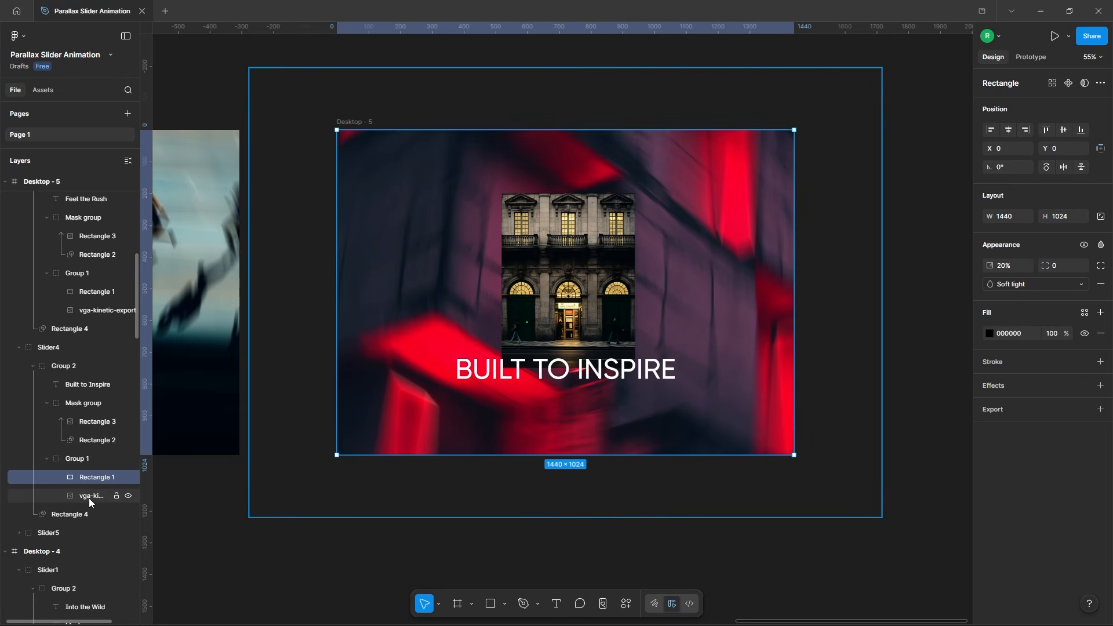
click(89, 497)
drag(884, 269, 830, 302)
Move the BUILT TO INSPIRE title in Desktop - 5 straight up by 70 px
click(611, 377)
key(alt+shift+Up)
key(alt+shift+Up)
key(alt+shift+Up)
key(alt+shift+Up)
key(alt+shift+Up)
key(alt+shift+Up)
key(alt+shift+Up)
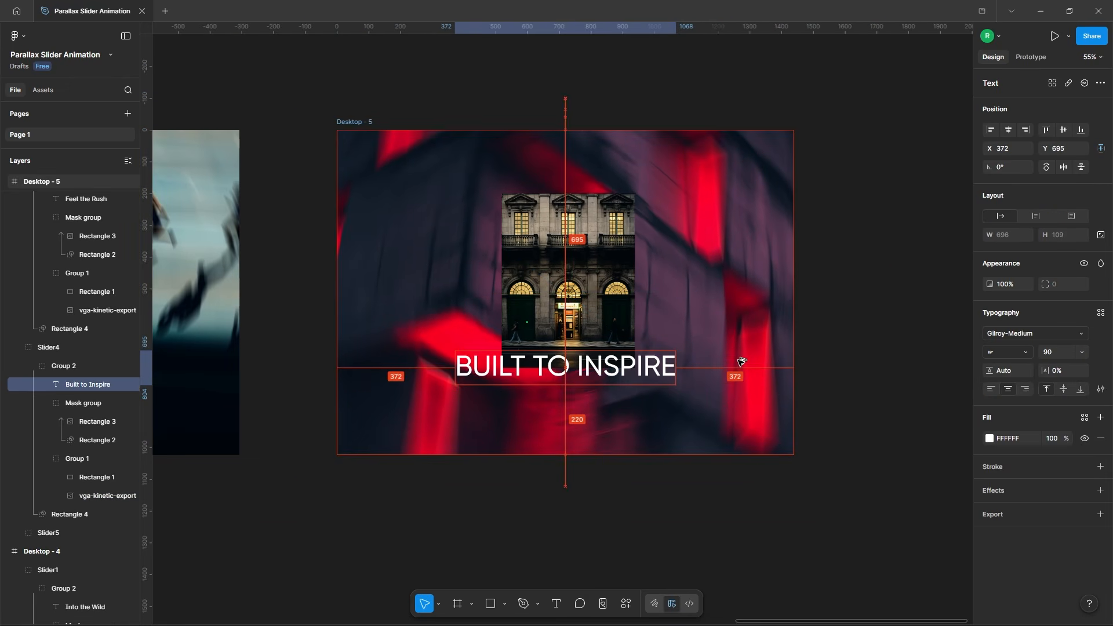
click(832, 345)
Duplicate the Desktop - 5 frame straight to its right at about X 9012, Y 0
scroll(274, 267, down, 4)
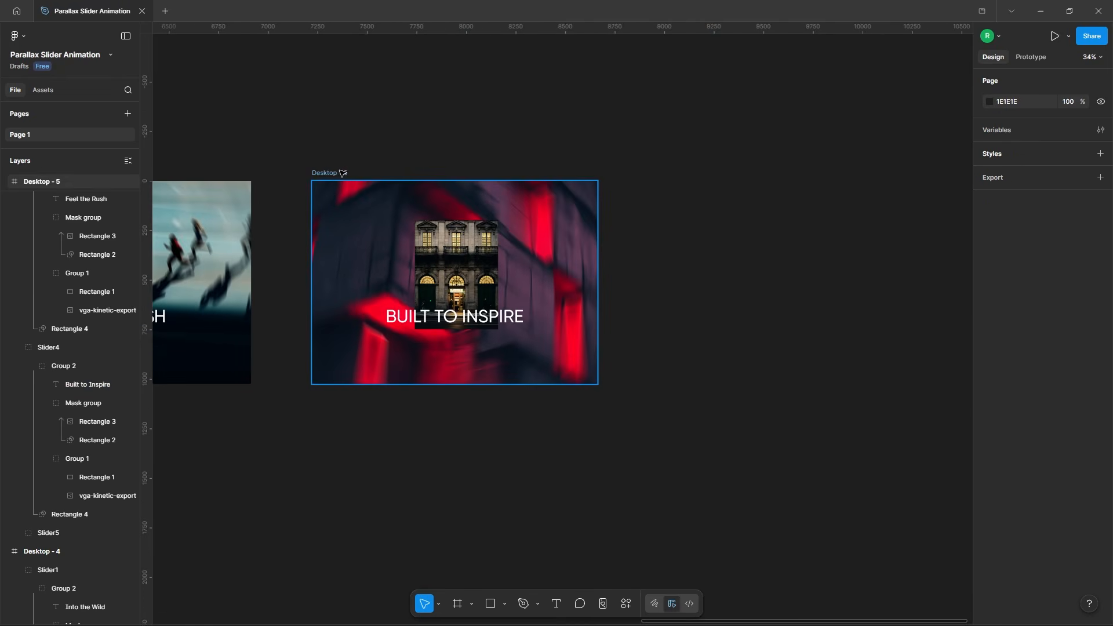
drag(336, 172, 689, 175)
scroll(402, 266, down, 4)
scroll(661, 290, up, 6)
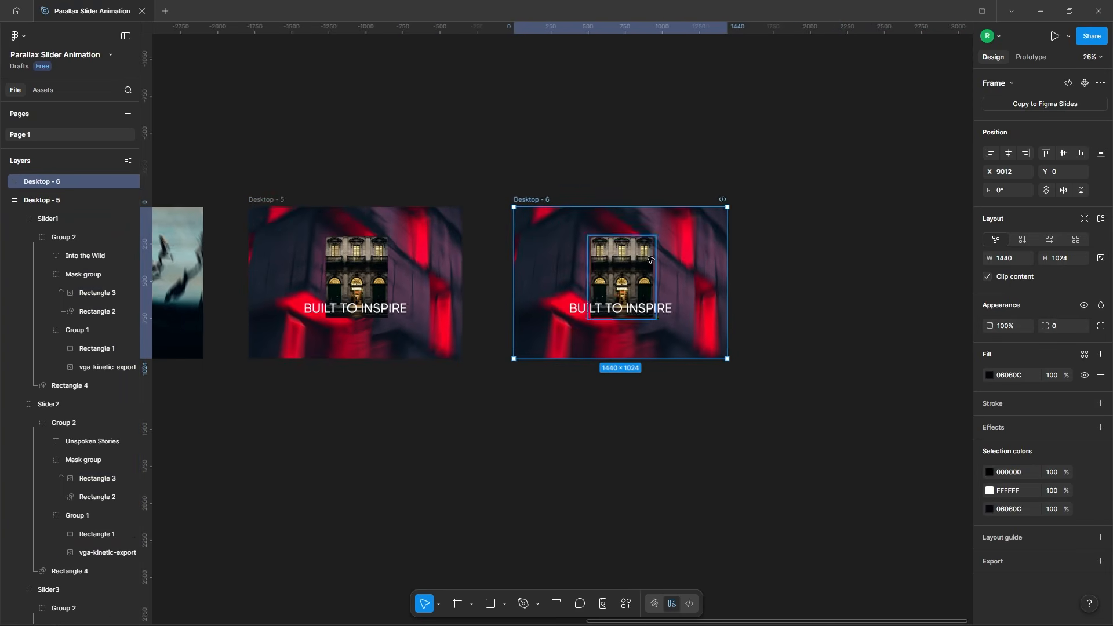
In Desktop - 6, move Slider4's blurred background image straight up to Y -149
ctrl+click(741, 340)
click(88, 425)
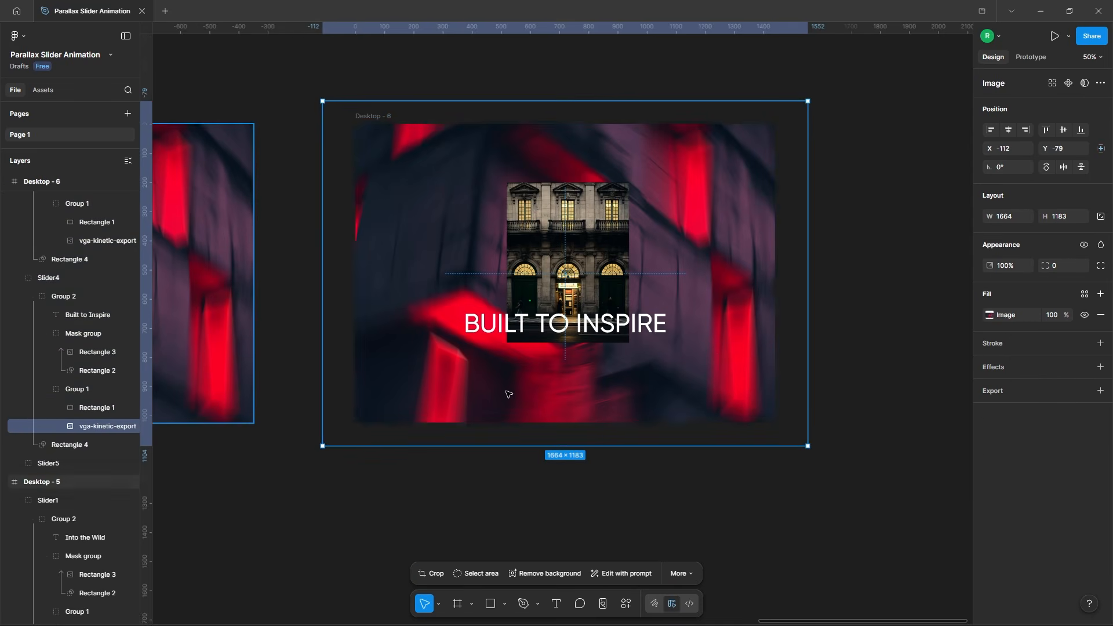
key(shift+Up)
key(shift+Up)
key(shift+Up)
key(shift+Up)
key(shift+Up)
key(shift+Up)
key(shift+Up)
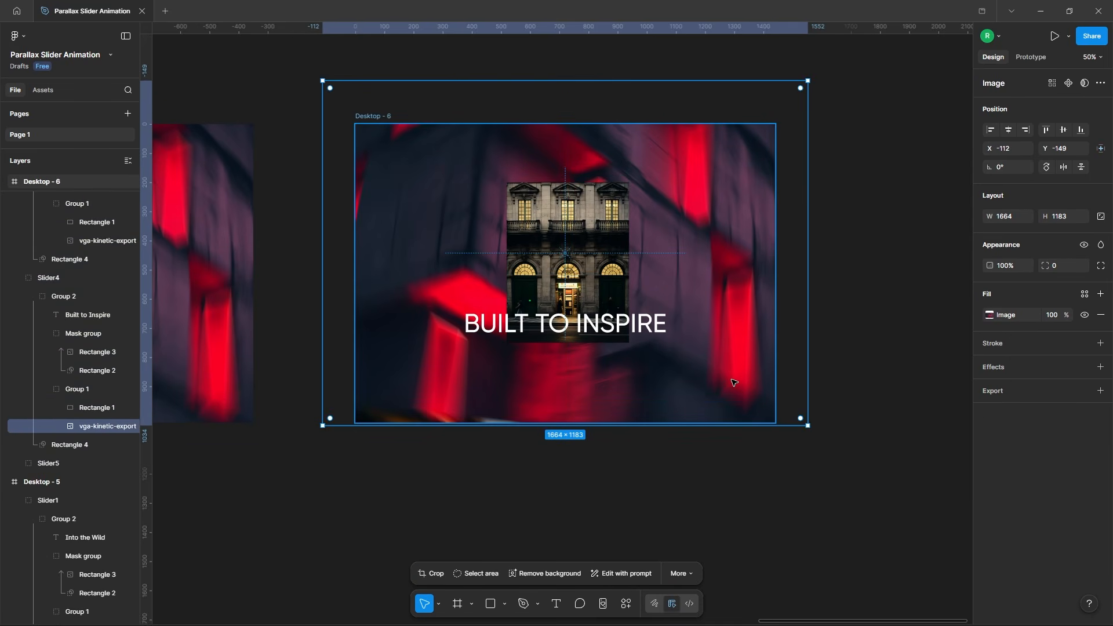
Collapse Slider4's mask rectangle in Desktop - 6 by raising its lower edge above the frame
scroll(53, 357, up, 2)
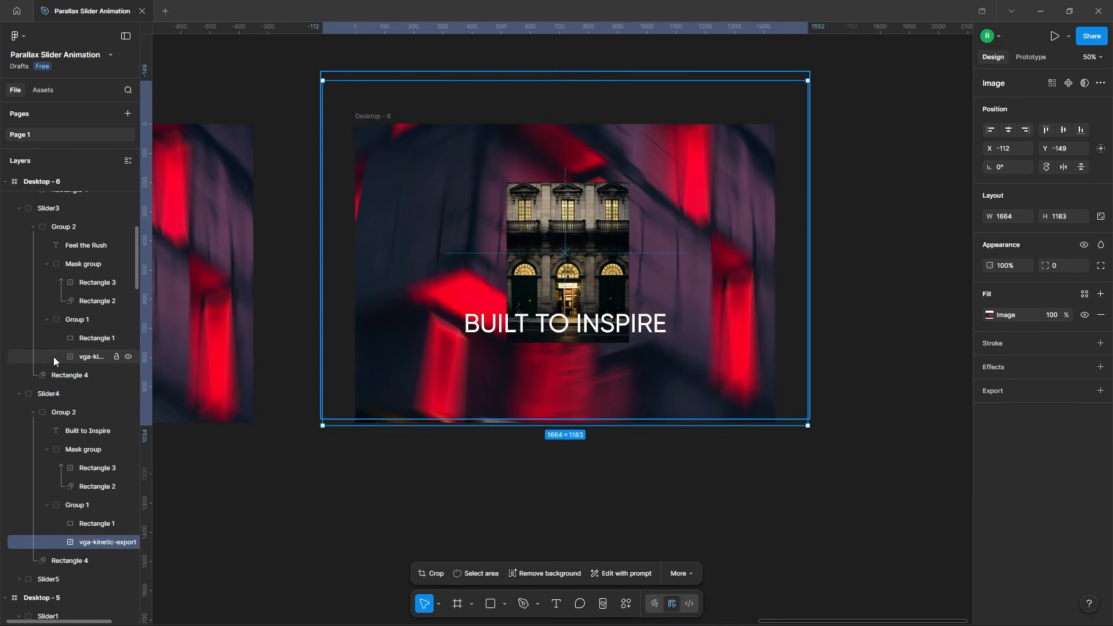
click(68, 208)
click(87, 393)
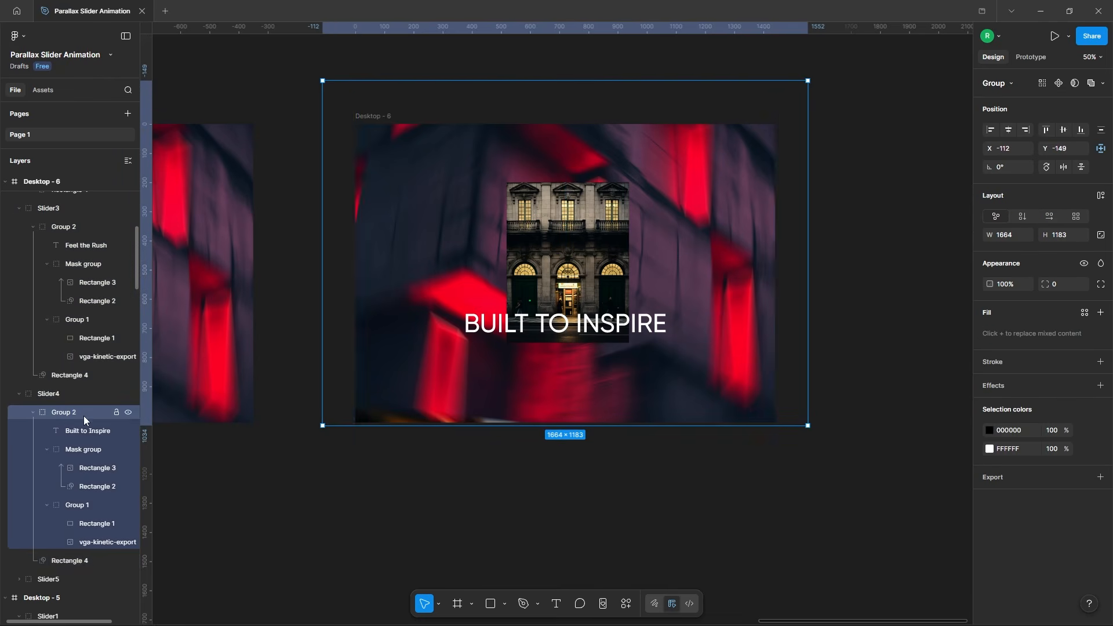
click(64, 560)
drag(652, 457, 651, 112)
click(728, 331)
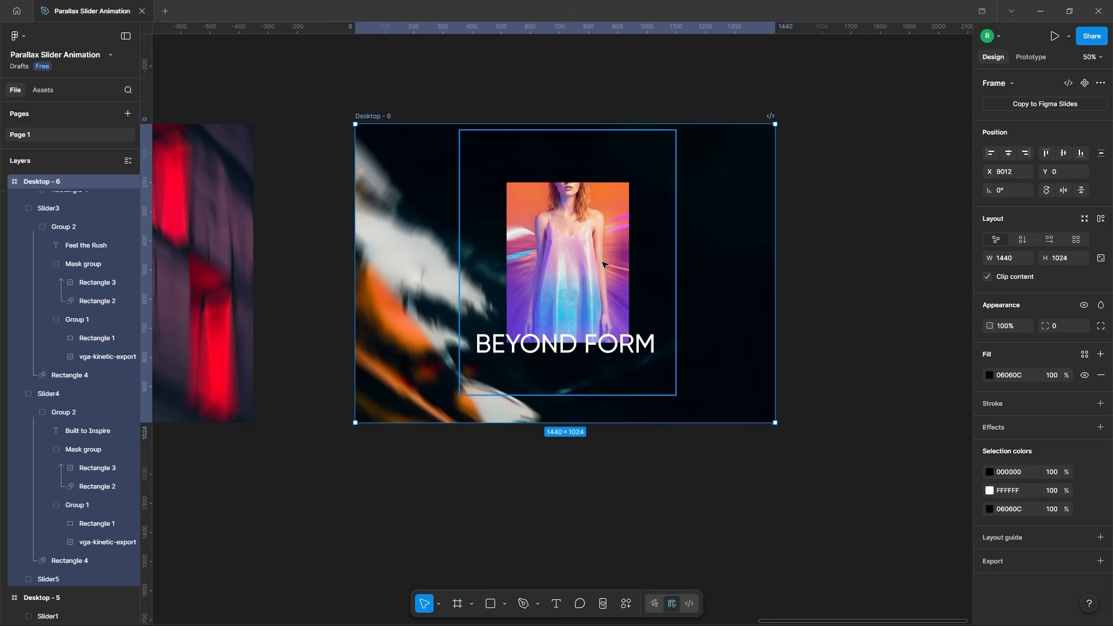
In Desktop - 6's Slider5, scale down the masked fashion photo and scale the blurred background about its centre to about 1550 × 2181
ctrl+click(670, 222)
drag(671, 222, 636, 243)
click(724, 304)
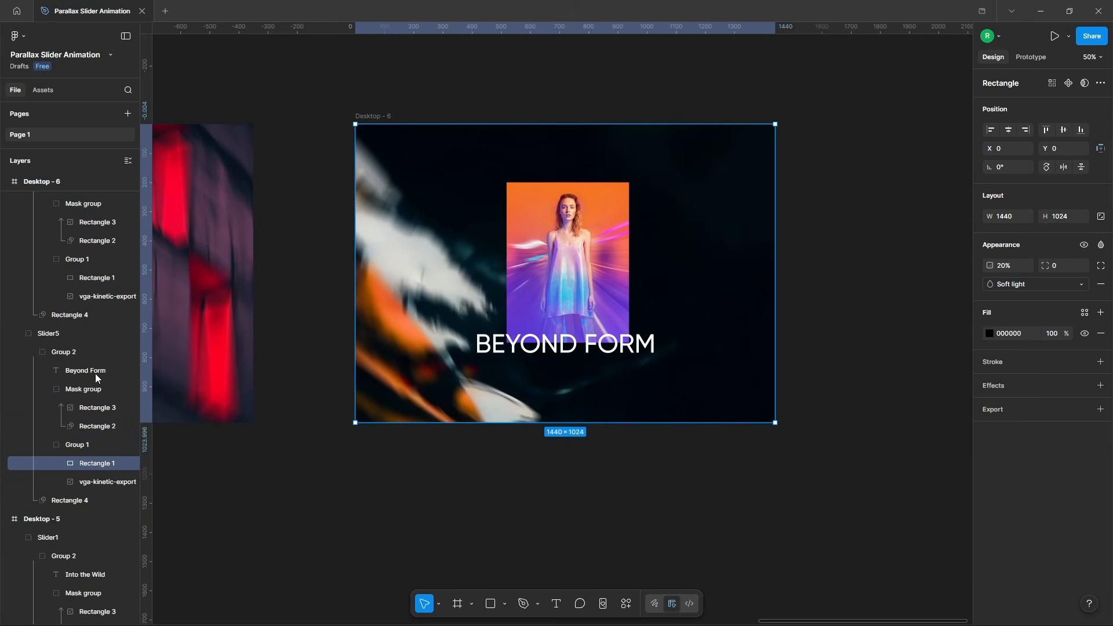
click(89, 481)
drag(831, 297, 792, 294)
click(835, 299)
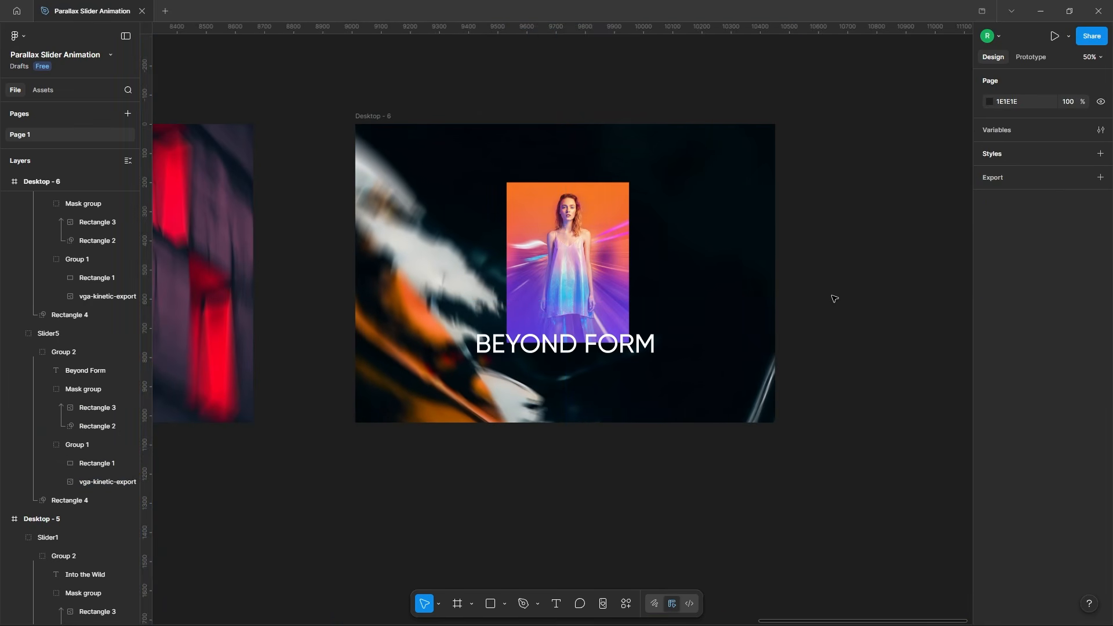
Move the BEYOND FORM title in Desktop - 6 straight up to Y 635
ctrl+click(631, 344)
key(shift+Up)
key(shift+Up)
key(shift+Up)
key(shift+Up)
key(shift+Up)
key(shift+Up)
key(shift+Up)
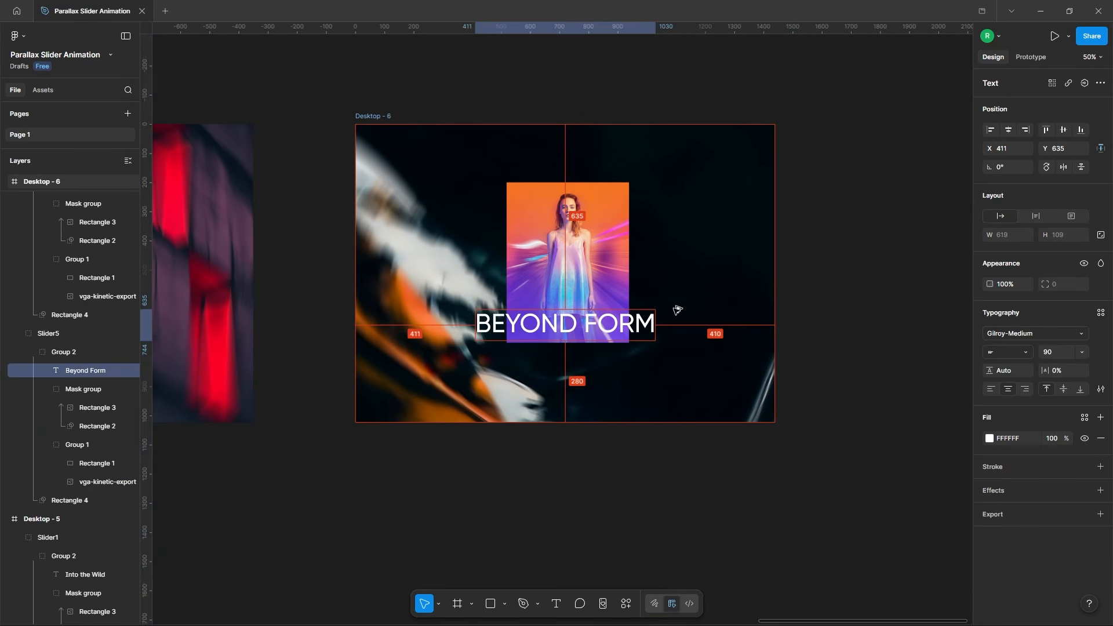
click(820, 317)
Duplicate the Desktop - 6 frame straight to its right
scroll(811, 293, down, 2)
drag(837, 318, 604, 320)
click(316, 181)
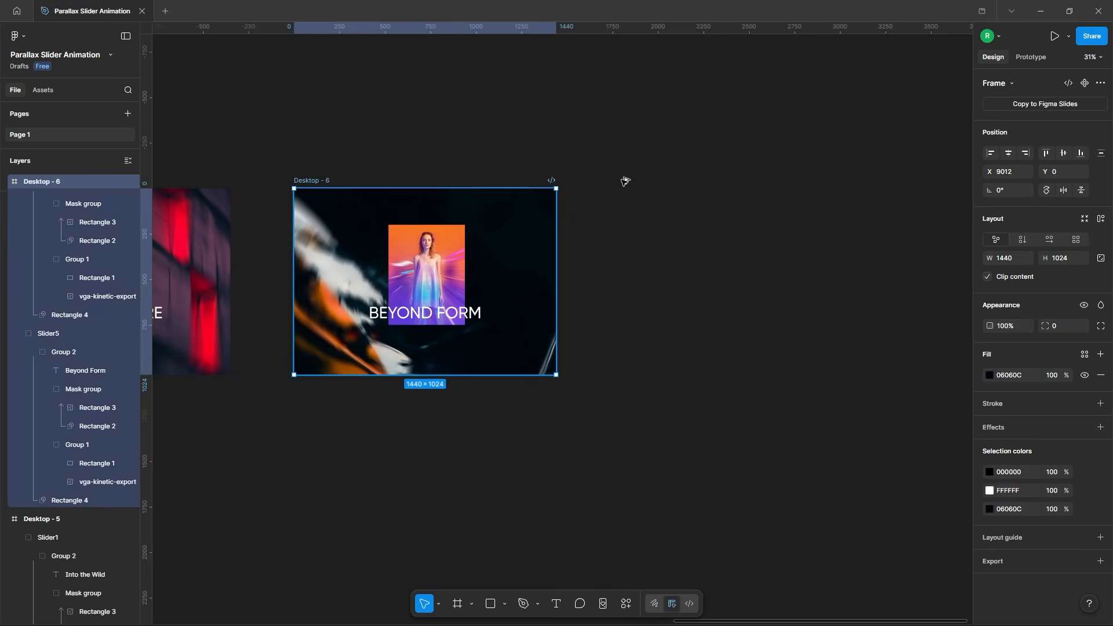
key(ctrl+d)
click(927, 298)
scroll(677, 270, down, 2)
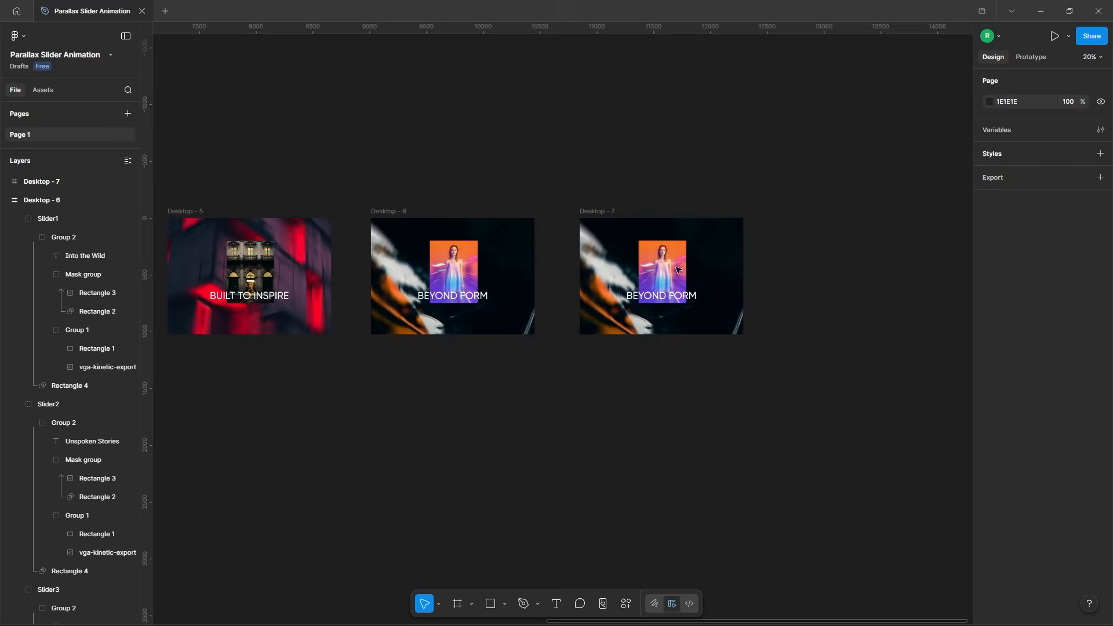
In Desktop - 7, move Slider5's blurred background image straight up to about Y -614
scroll(677, 270, up, 3)
ctrl+click(638, 284)
click(108, 427)
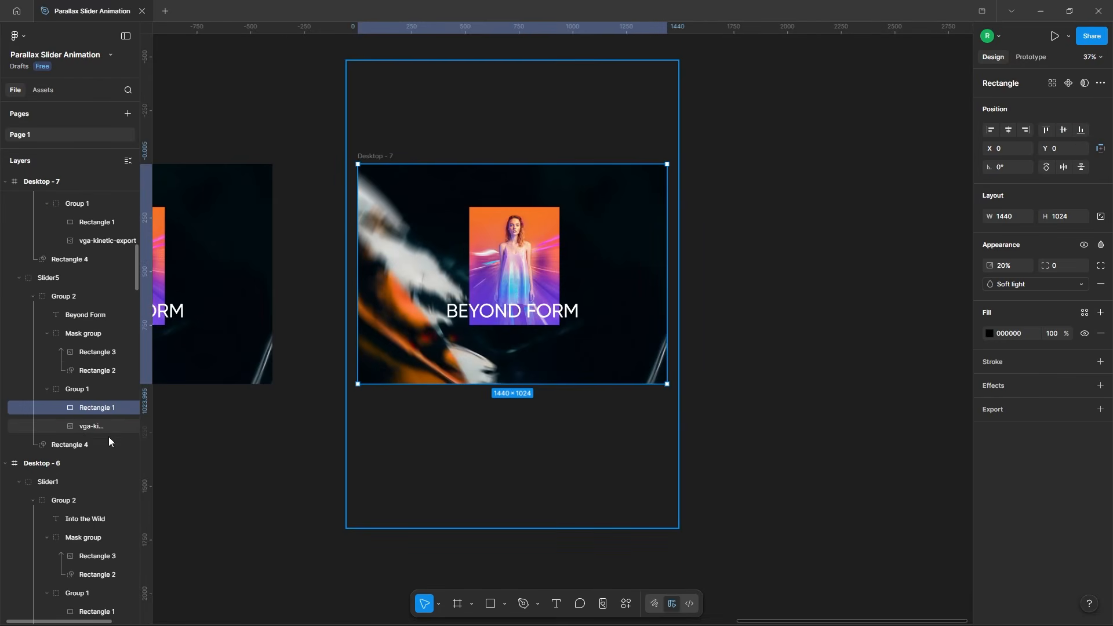
drag(607, 450, 610, 426)
click(837, 378)
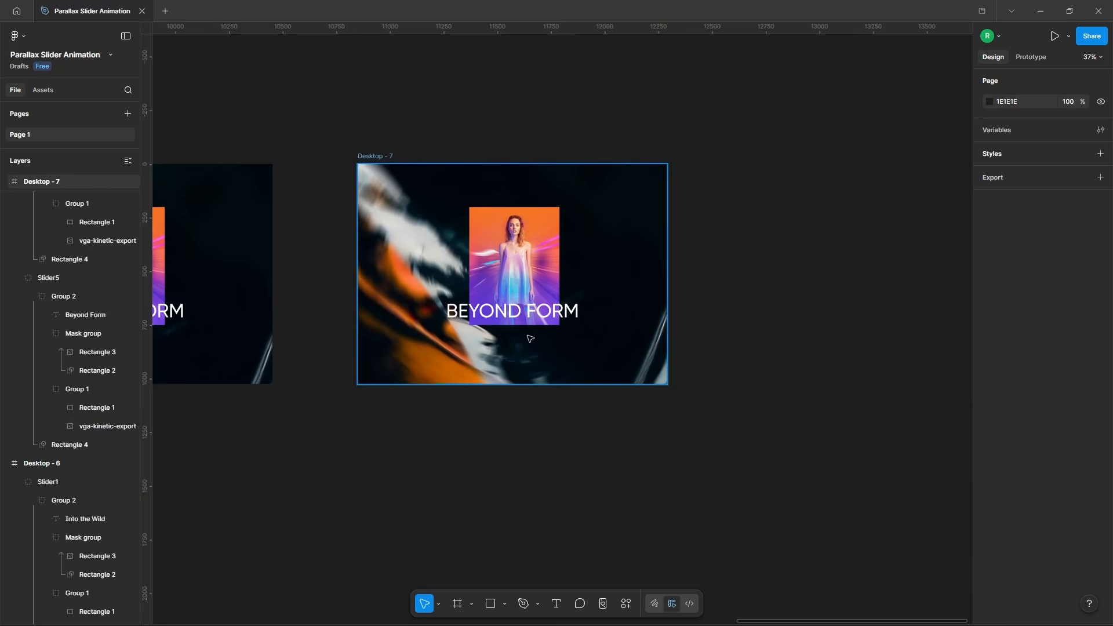
Collapse Slider5's mask rectangle in Desktop - 7 by raising its lower edge above the frame
click(40, 182)
click(71, 297)
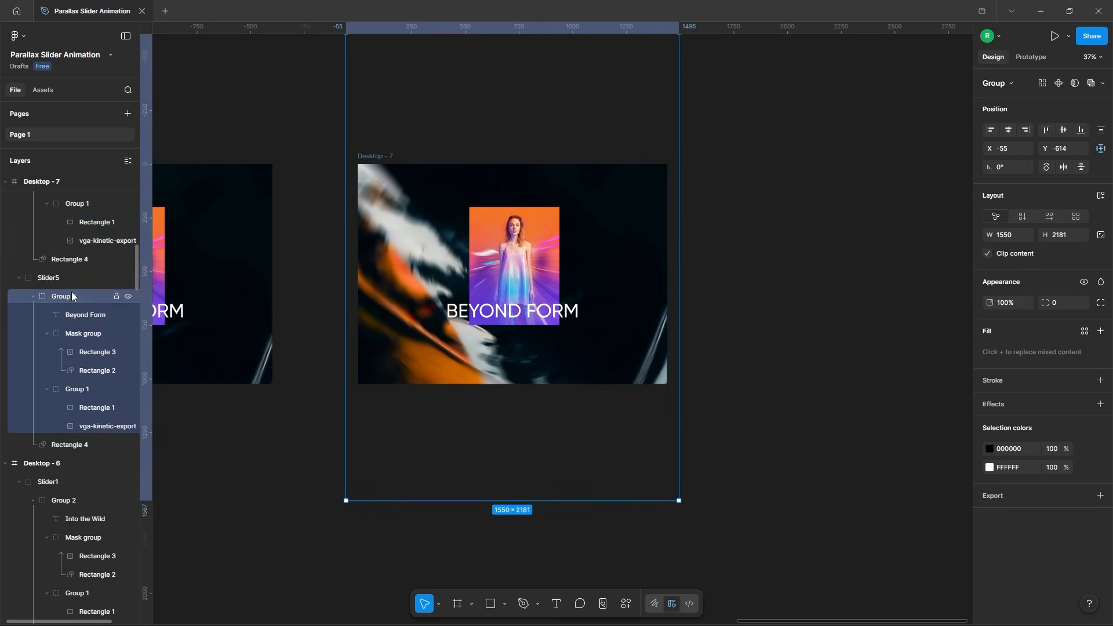
click(71, 443)
drag(606, 407, 610, 158)
click(741, 257)
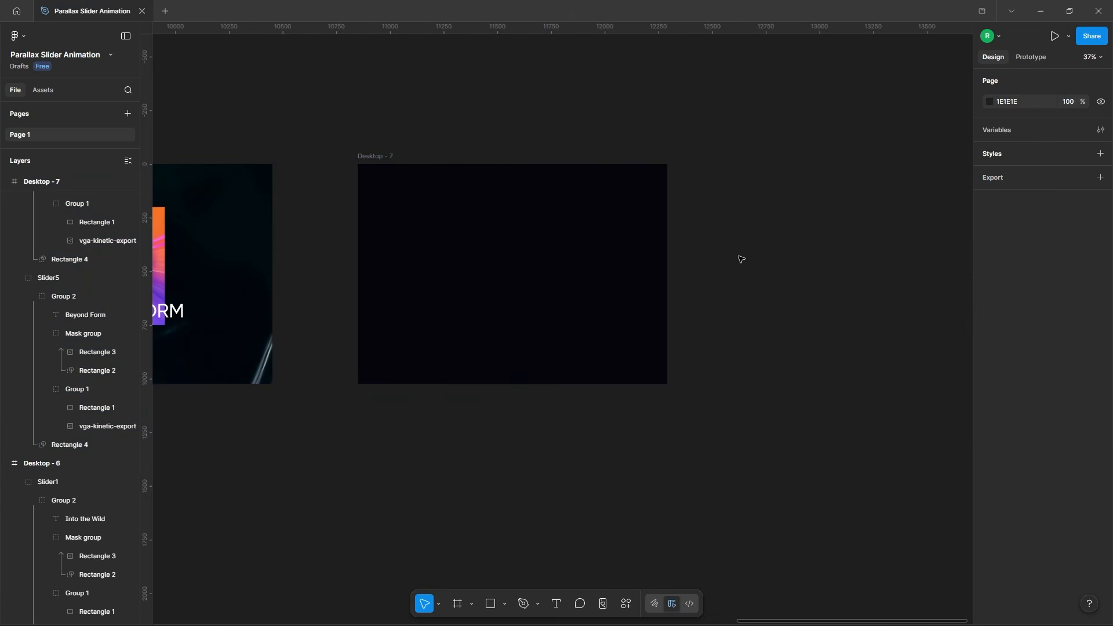
Paste the THANKS FOR WATCHING text into the Desktop - 7 frame at X 315, Y 429
click(516, 265)
key(ctrl+v)
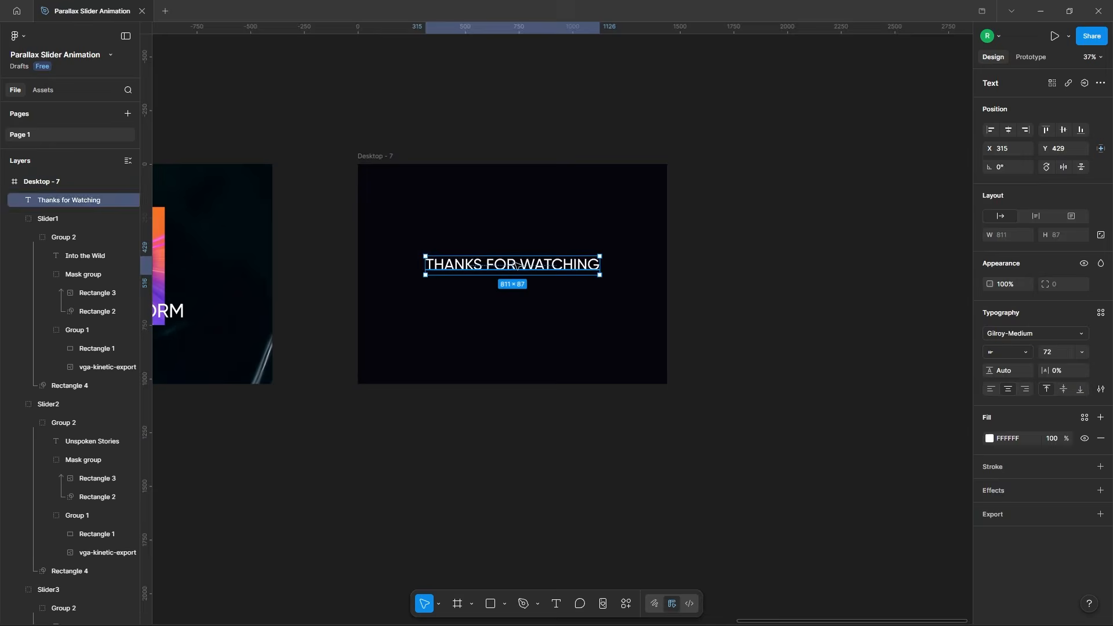
right_click(491, 271)
click(510, 229)
click(771, 290)
Paste the THANKS FOR WATCHING text into the Desktop - 6 frame at the same position as in Desktop - 7
scroll(770, 290, down, 3)
scroll(256, 229, up, 2)
click(273, 193)
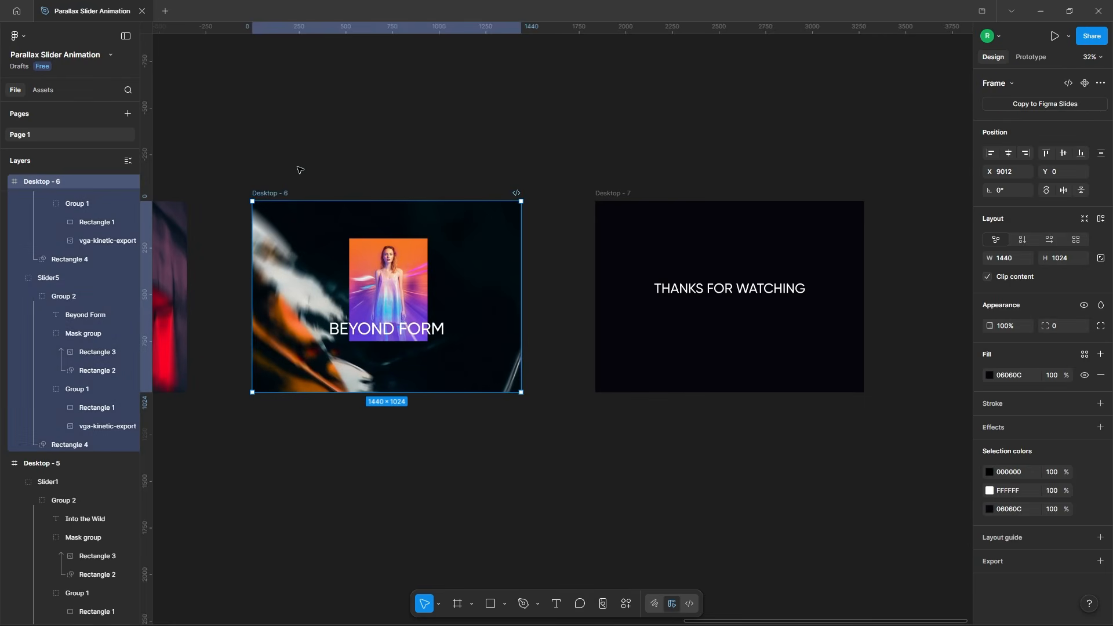
key(ctrl+v)
scroll(69, 232, up, 2)
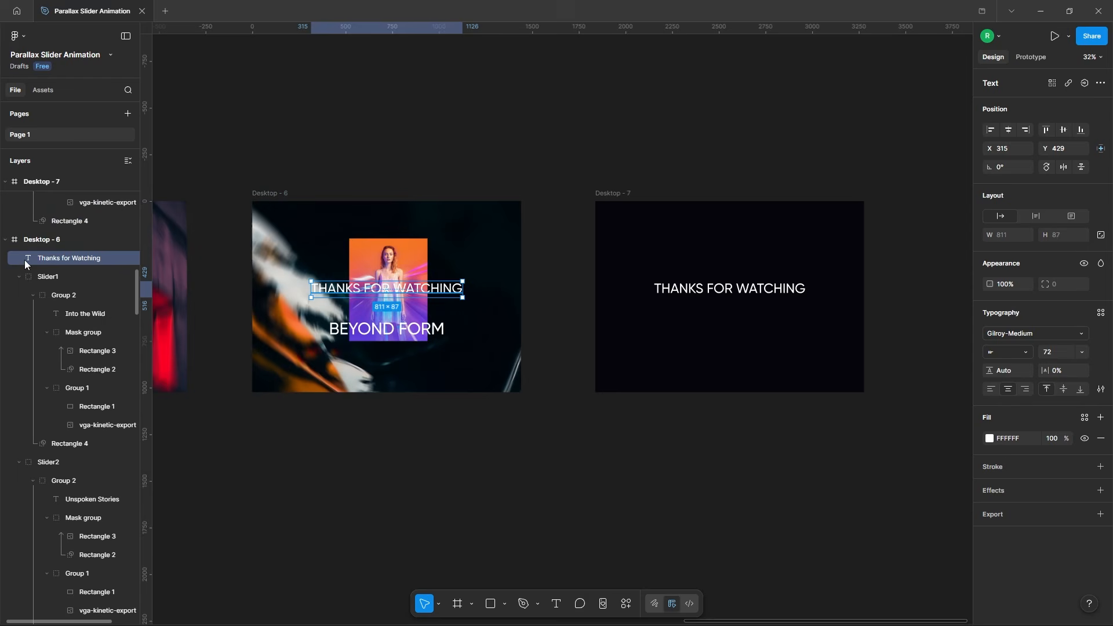
In Desktop - 6, put the Thanks for Watching text beneath all sliders in the layer order and move it straight down to about Y 1076
click(130, 160)
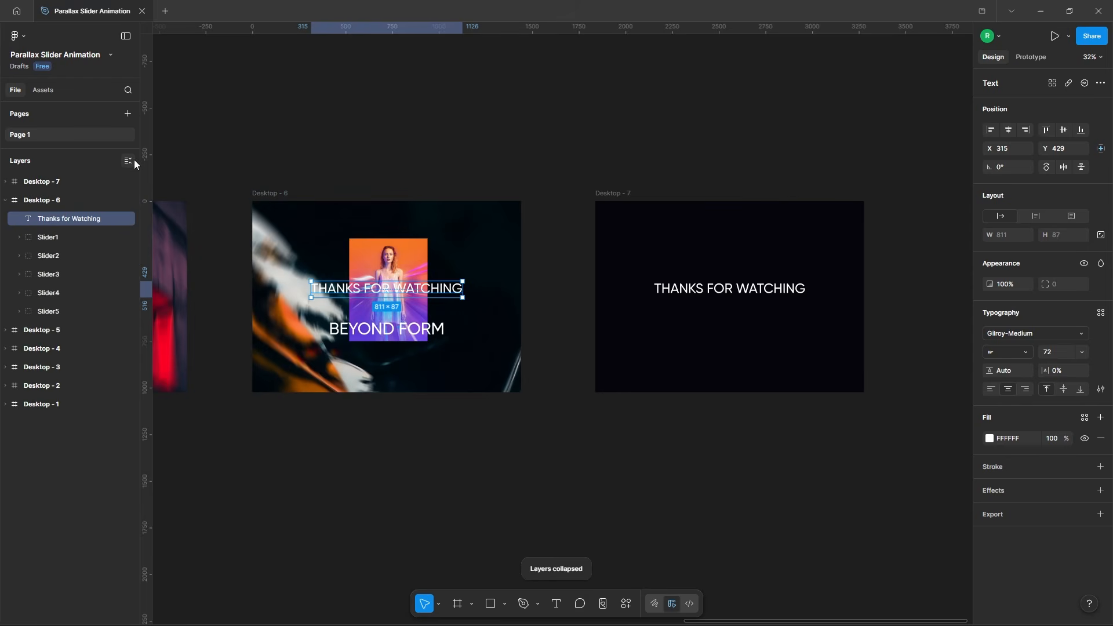
drag(57, 218, 62, 319)
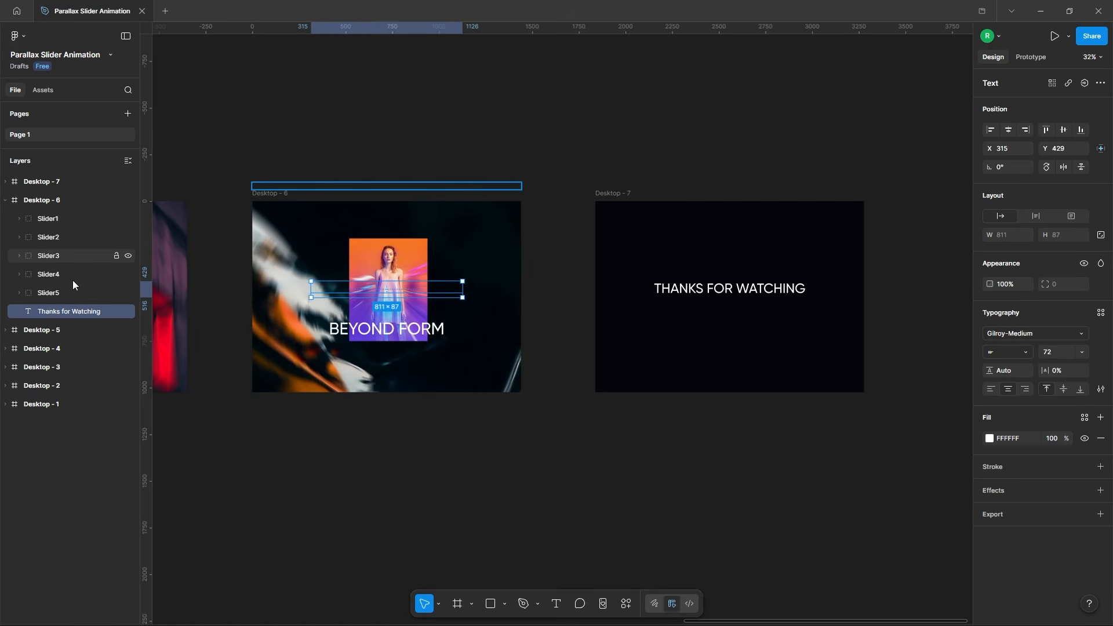
drag(371, 293, 455, 366)
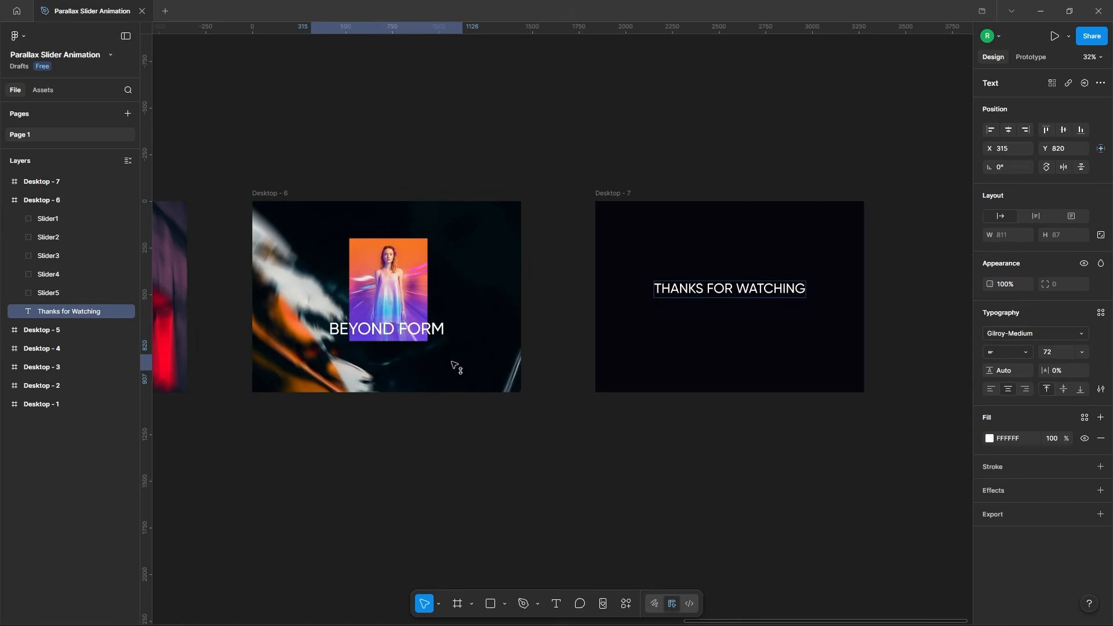
drag(456, 412, 456, 412)
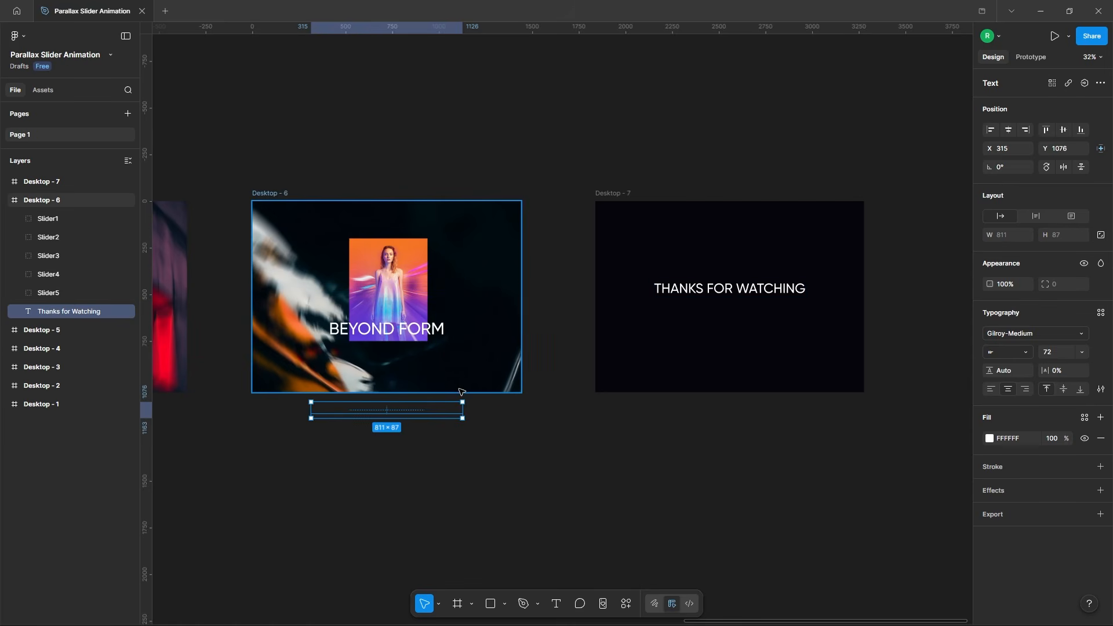
click(535, 424)
click(767, 290)
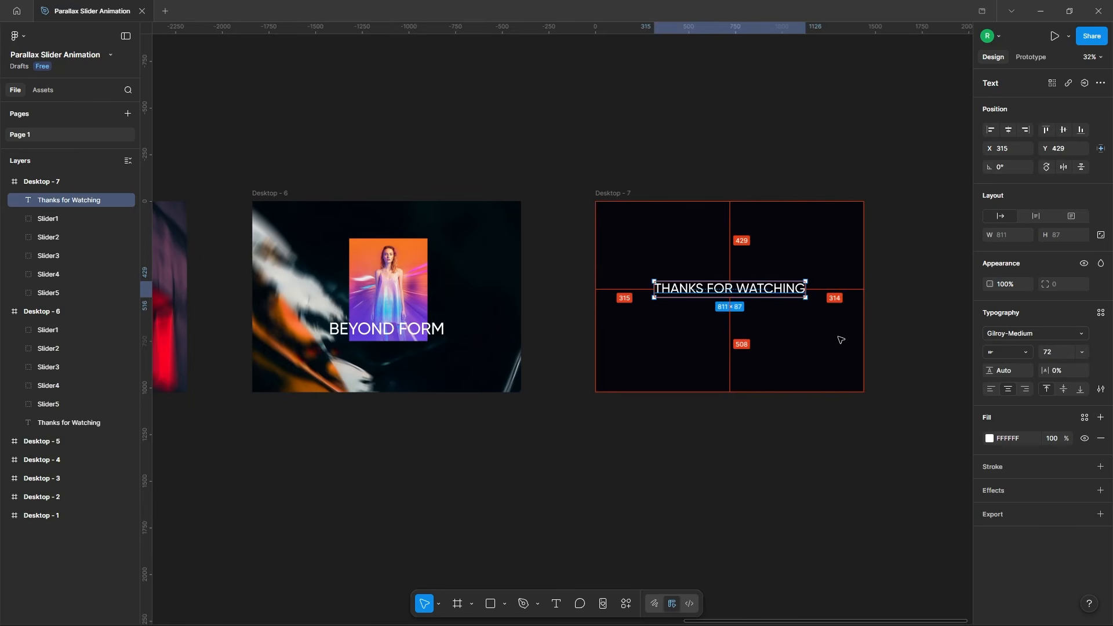
click(912, 313)
Link Desktop - 1 to Desktop - 2 with a Key/Gamepad prototype trigger assigned to the down arrow
scroll(912, 315, down, 5)
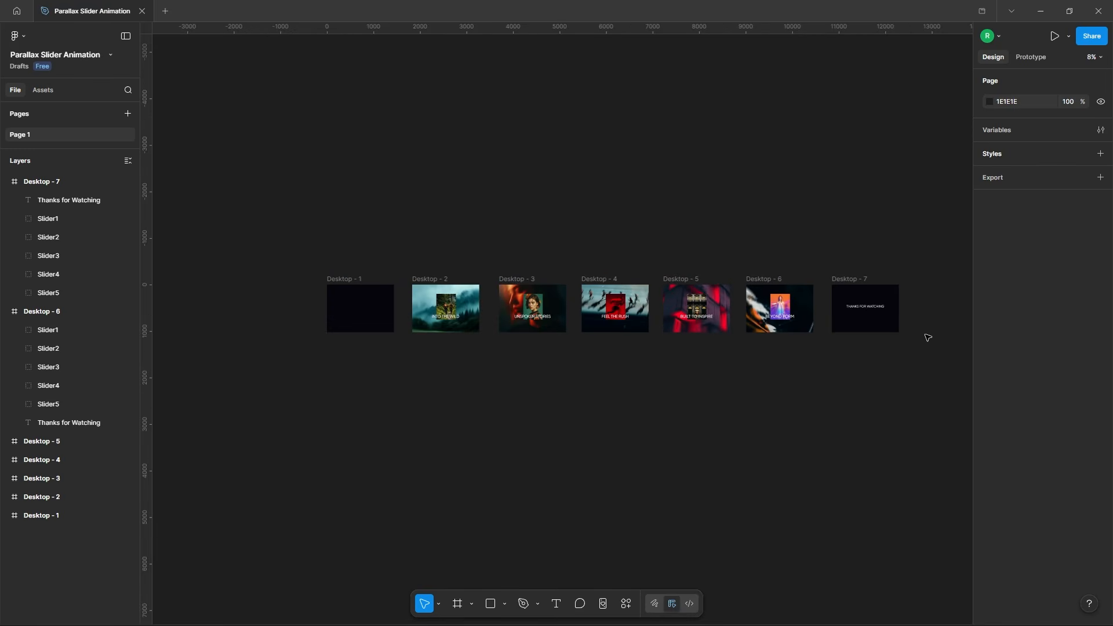
scroll(839, 427, down, 2)
click(291, 209)
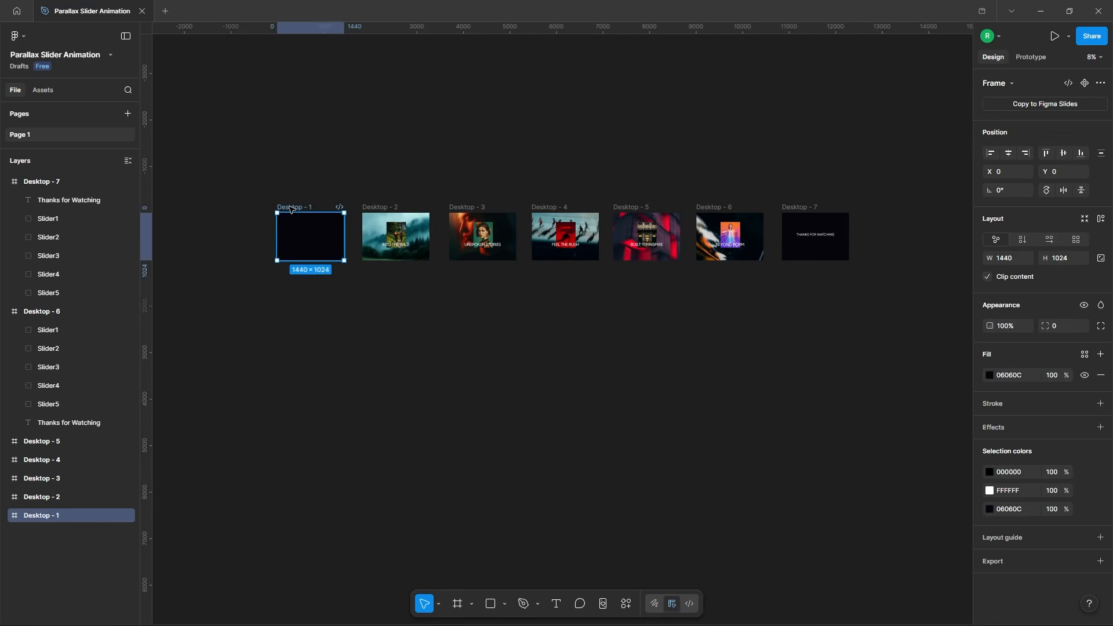
click(1038, 58)
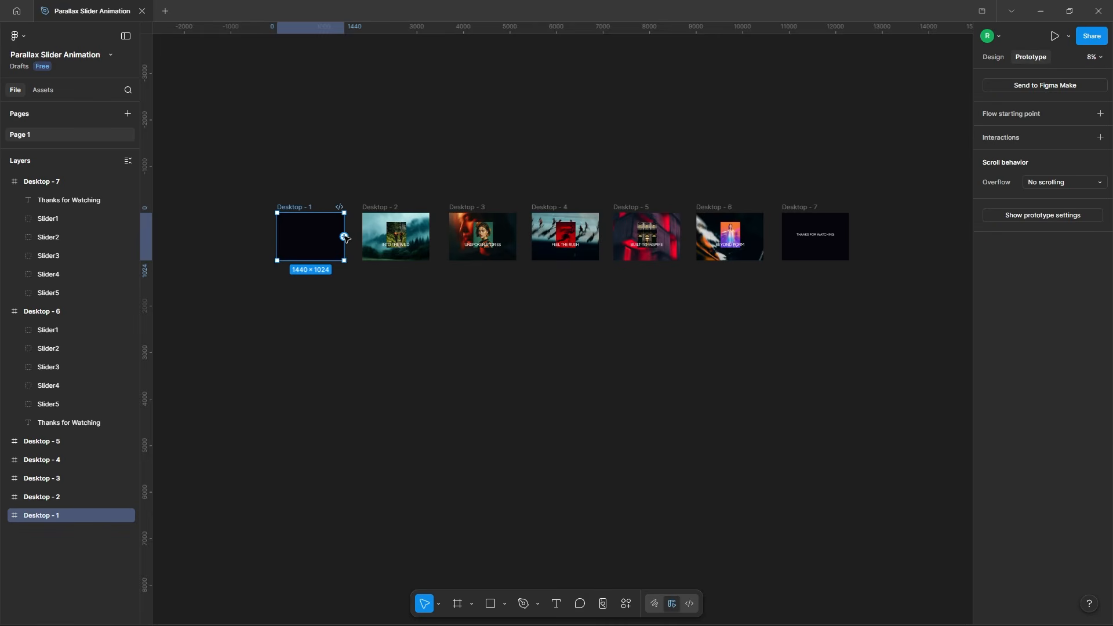
drag(344, 237, 378, 240)
scroll(335, 240, up, 5)
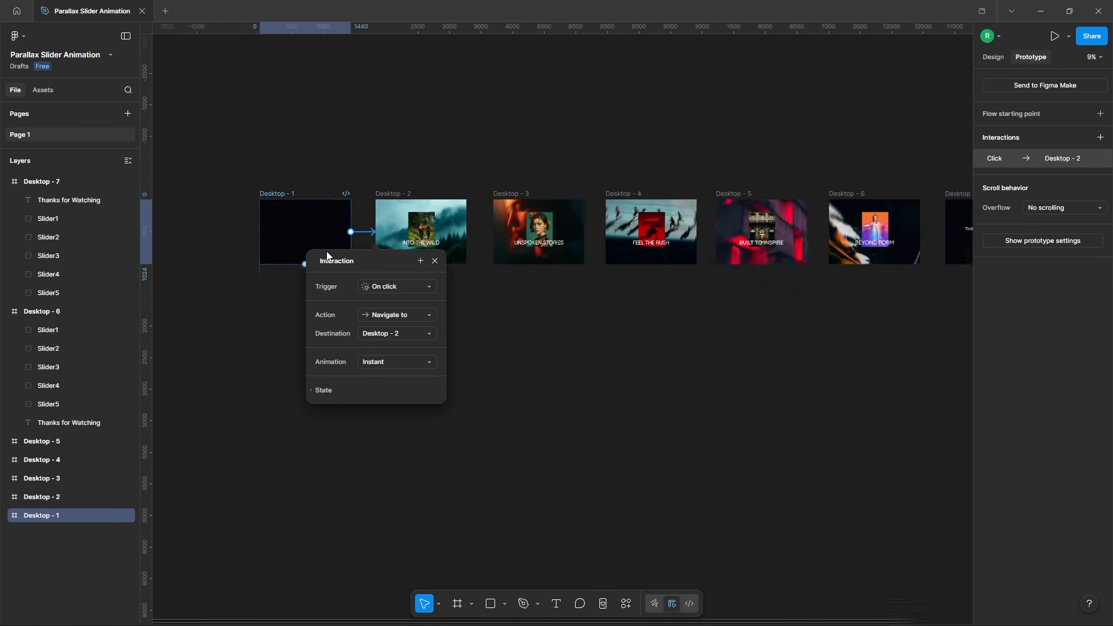
click(484, 281)
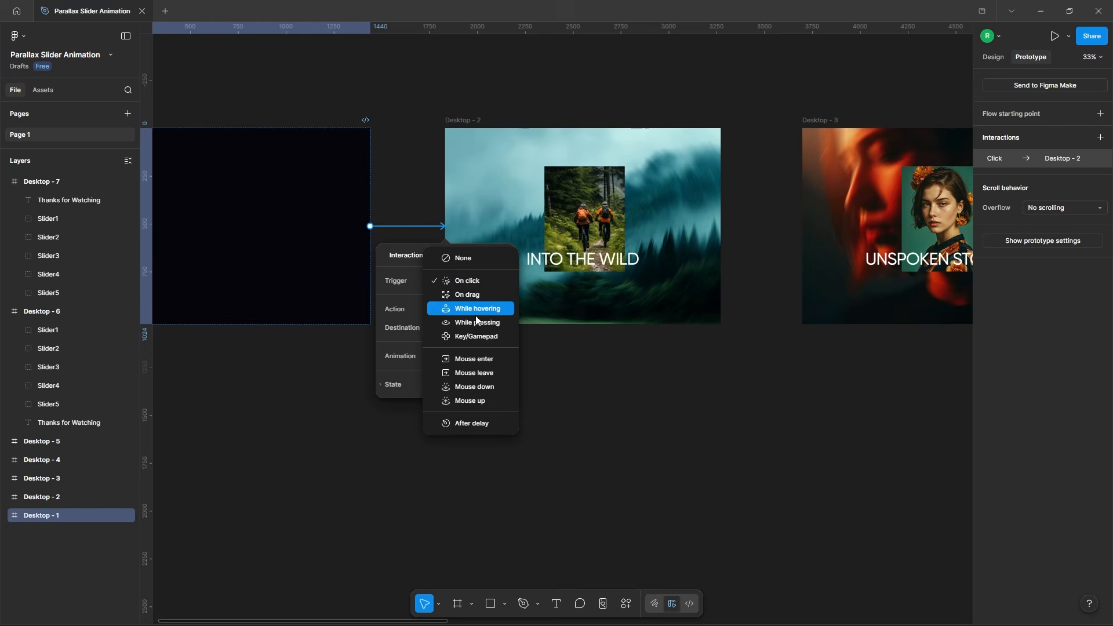
click(474, 337)
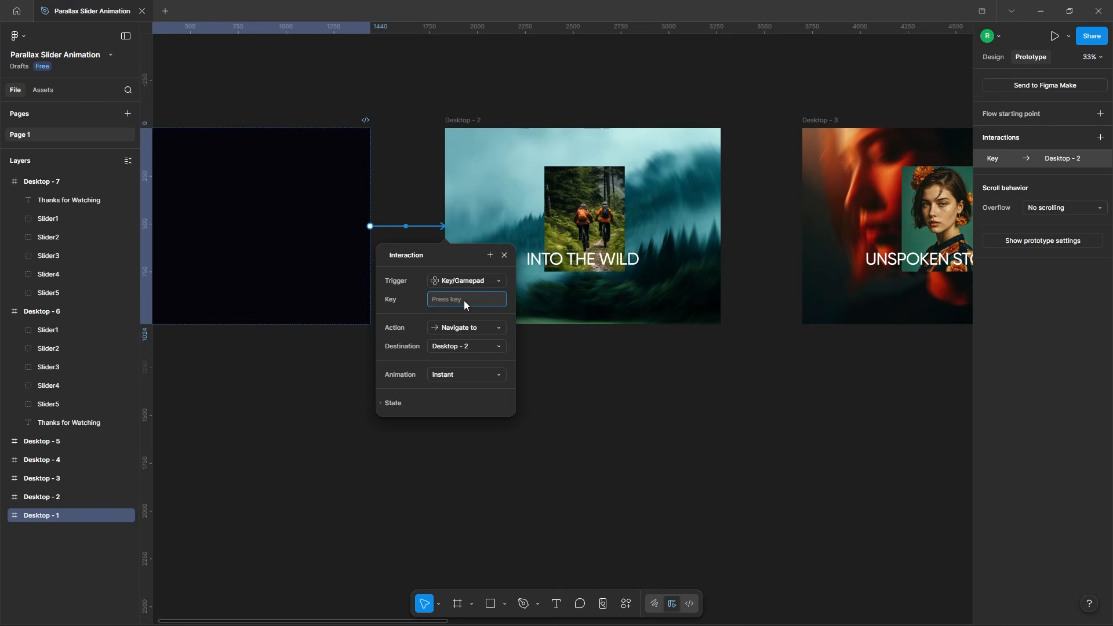
key(Down)
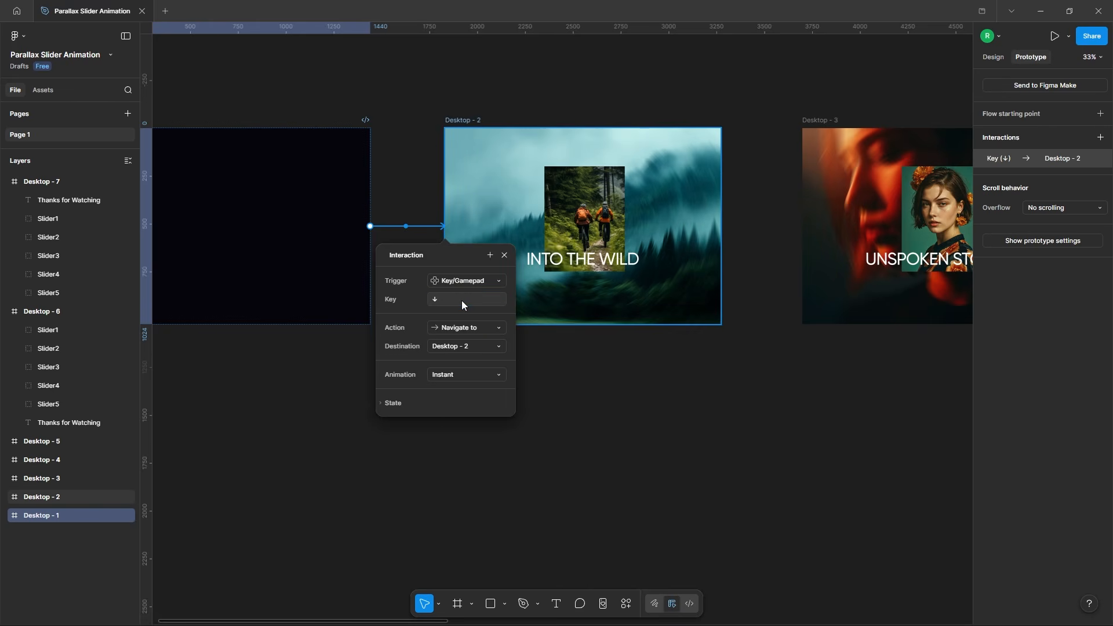
Give the Desktop - 1 to Desktop - 2 interaction a Smart animate transition with a custom bezier curve of 0.83, 0.15, 0.2, 0.86
click(459, 376)
click(462, 403)
click(467, 392)
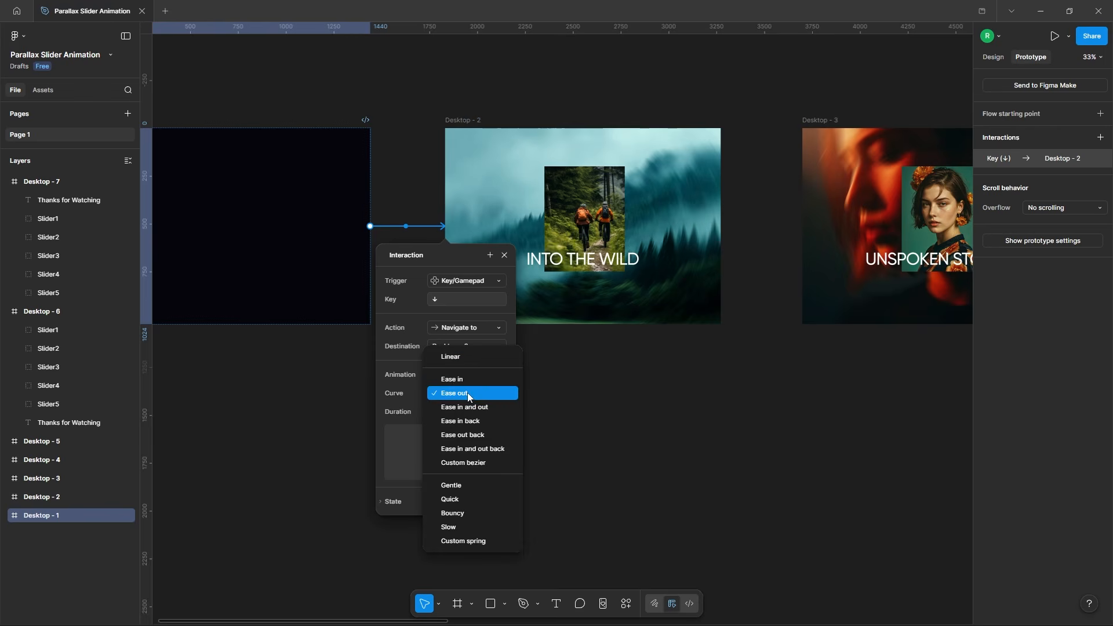
click(471, 467)
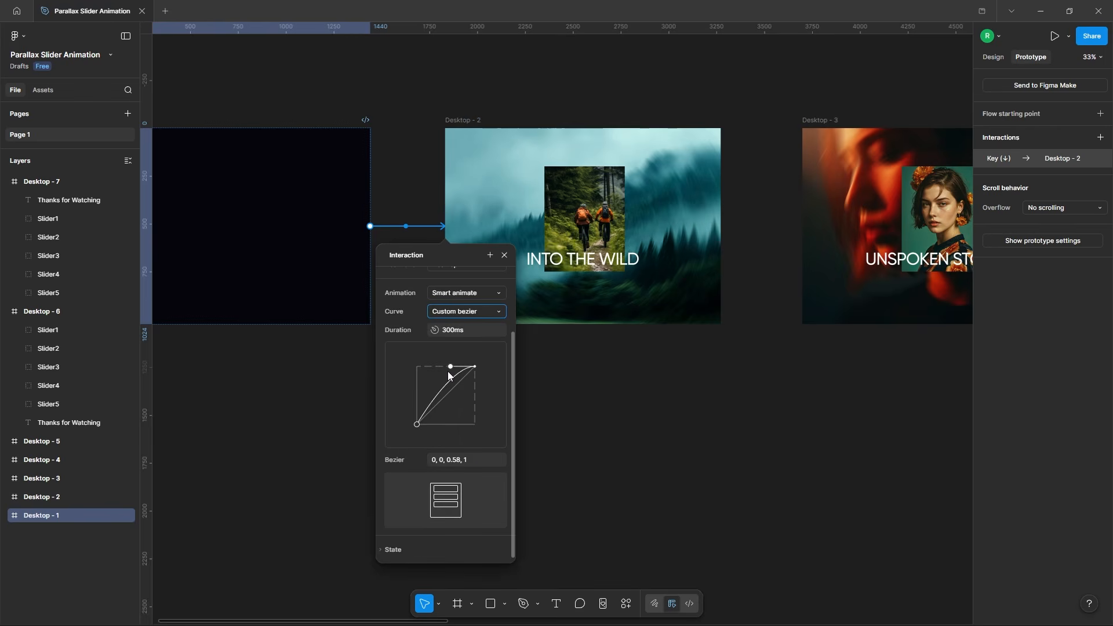
drag(441, 374, 429, 375)
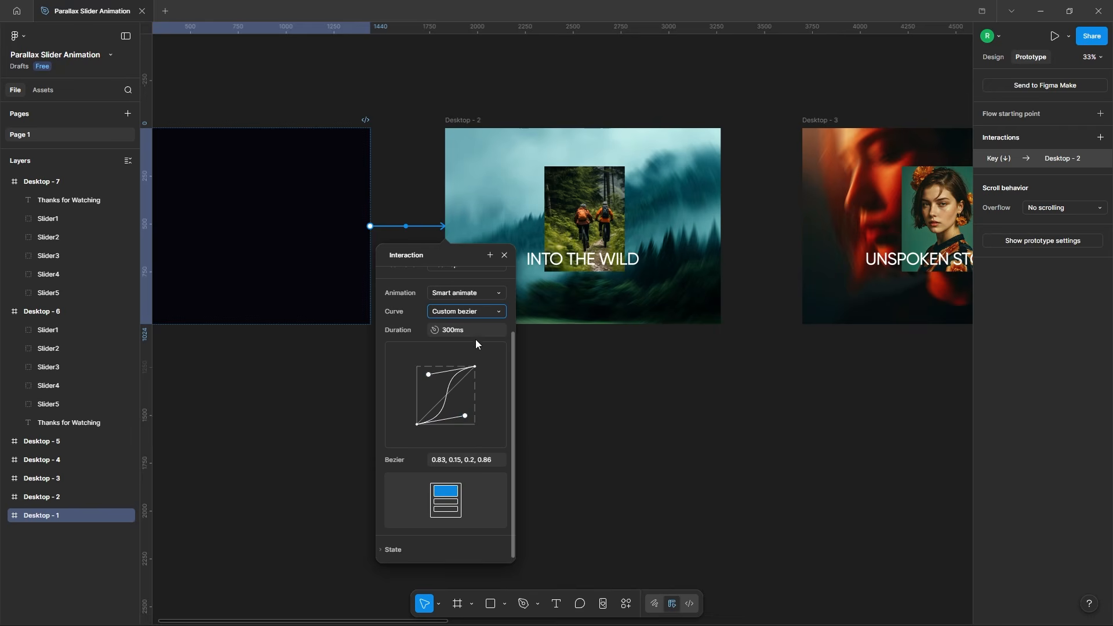
Set the duration of the Desktop - 1 to Desktop - 2 transition to 1600 ms
text(1000)
key(Return)
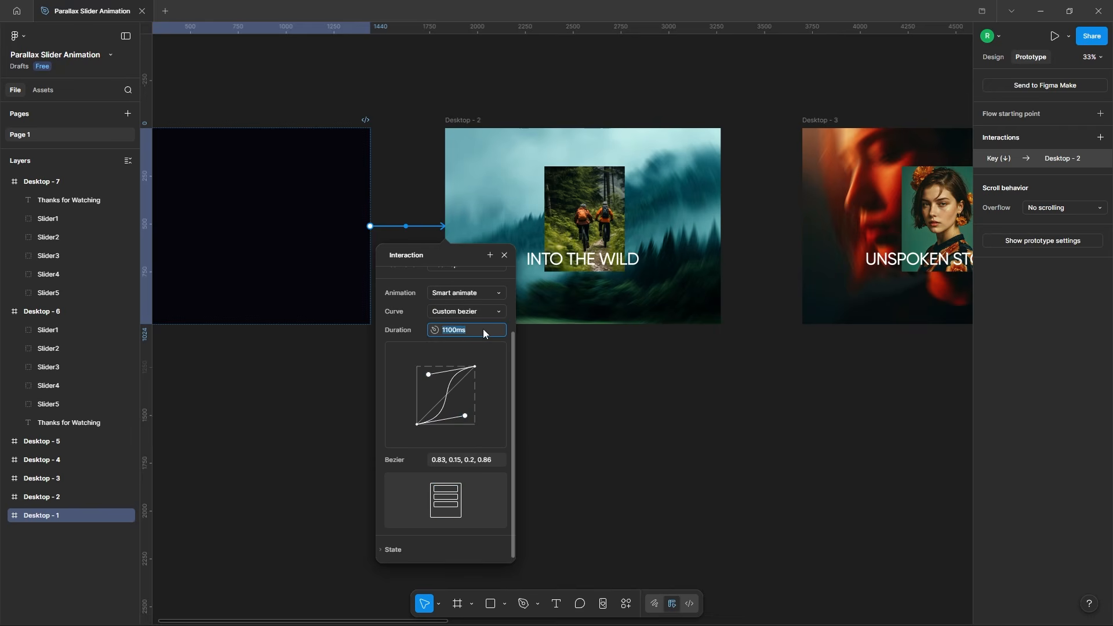
text(1600)
key(Return)
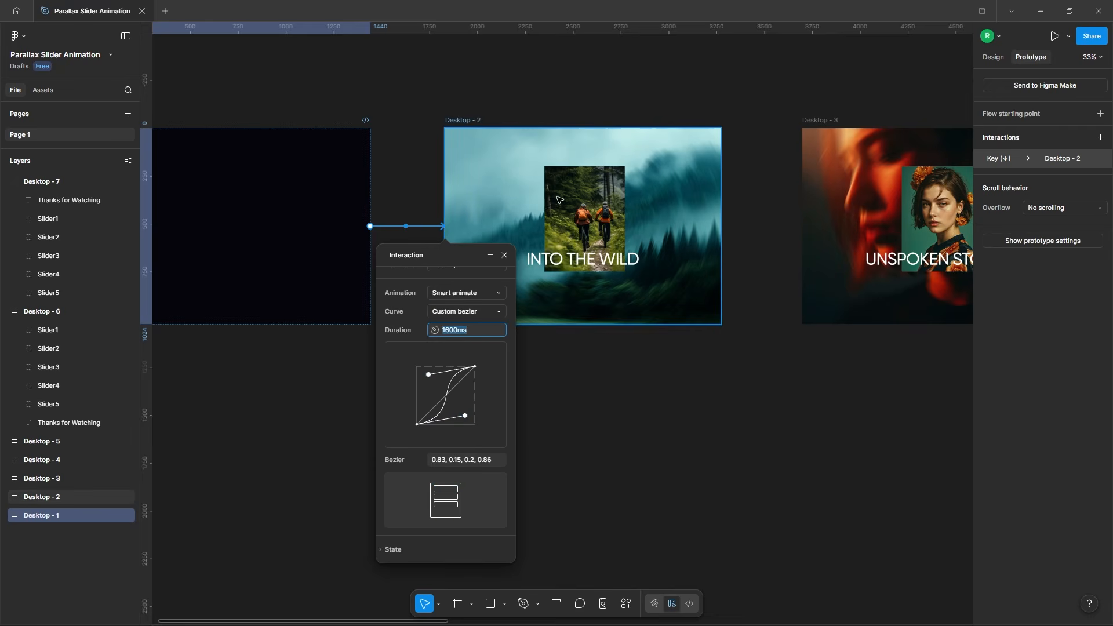
Link Desktop - 2 to Desktop - 3 with a Key/Gamepad prototype trigger assigned to the down arrow
click(462, 125)
ctrl+scroll(374, 346, down, 3)
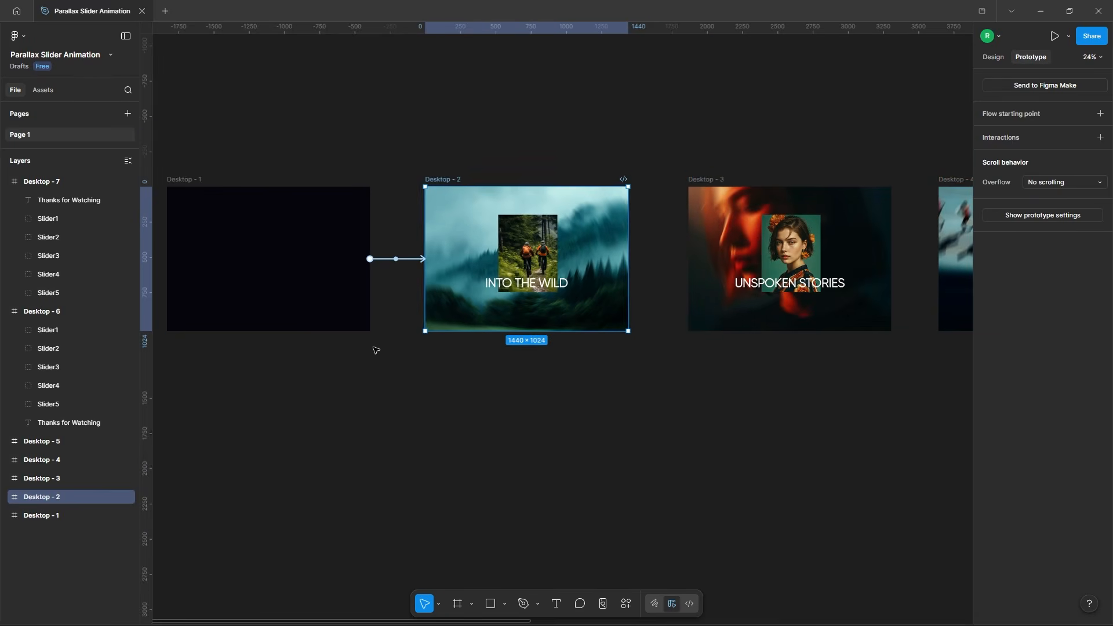
drag(628, 259, 724, 267)
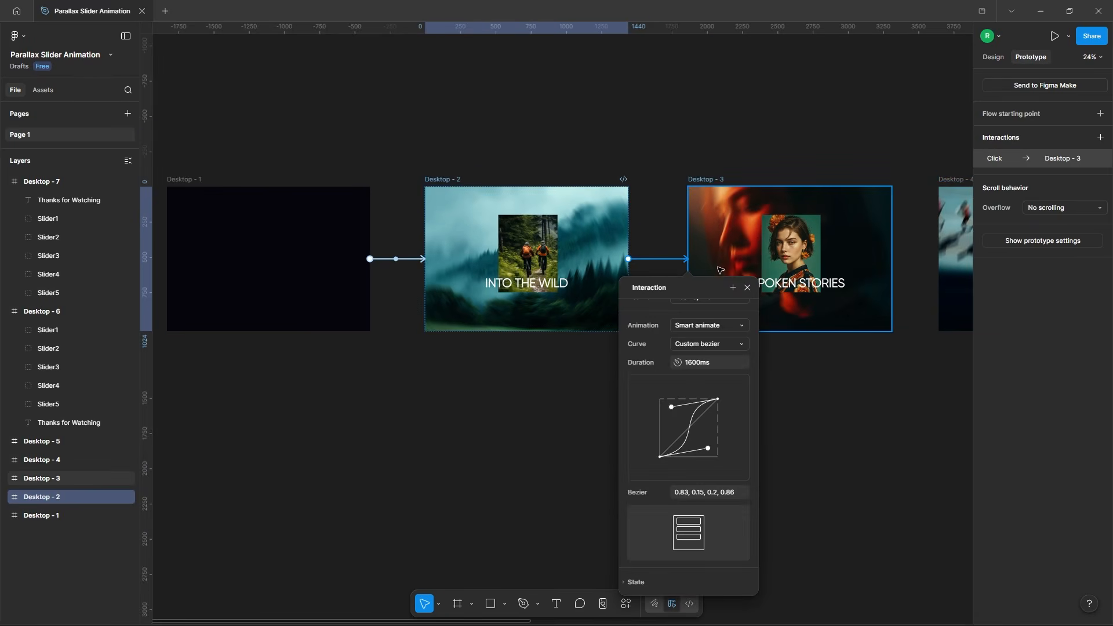
scroll(722, 371, up, 2)
click(711, 314)
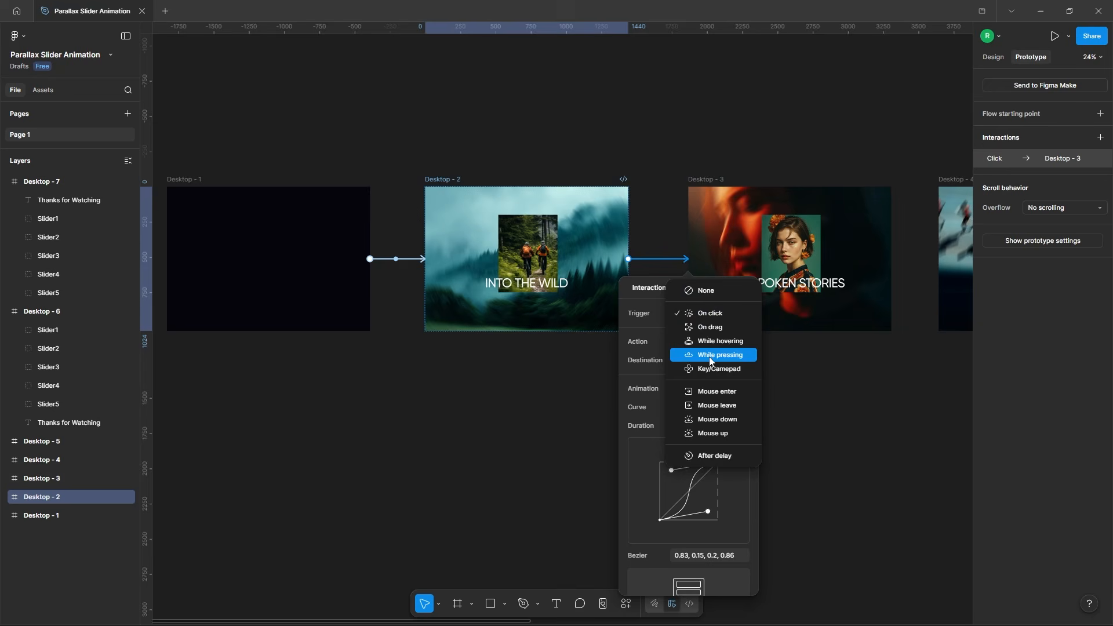
click(708, 370)
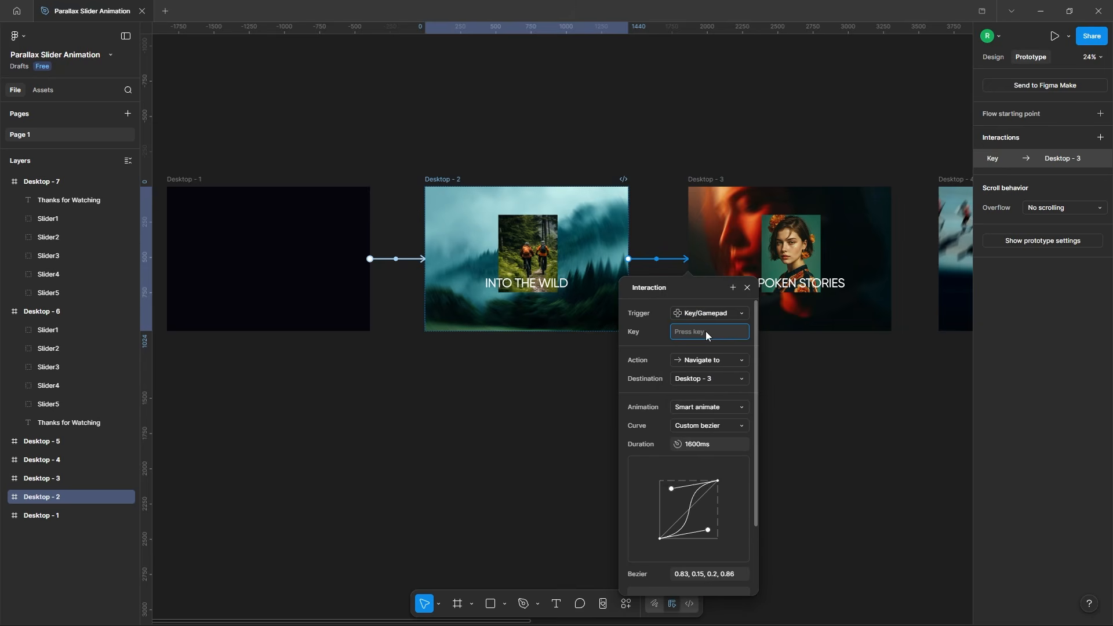
key(Down)
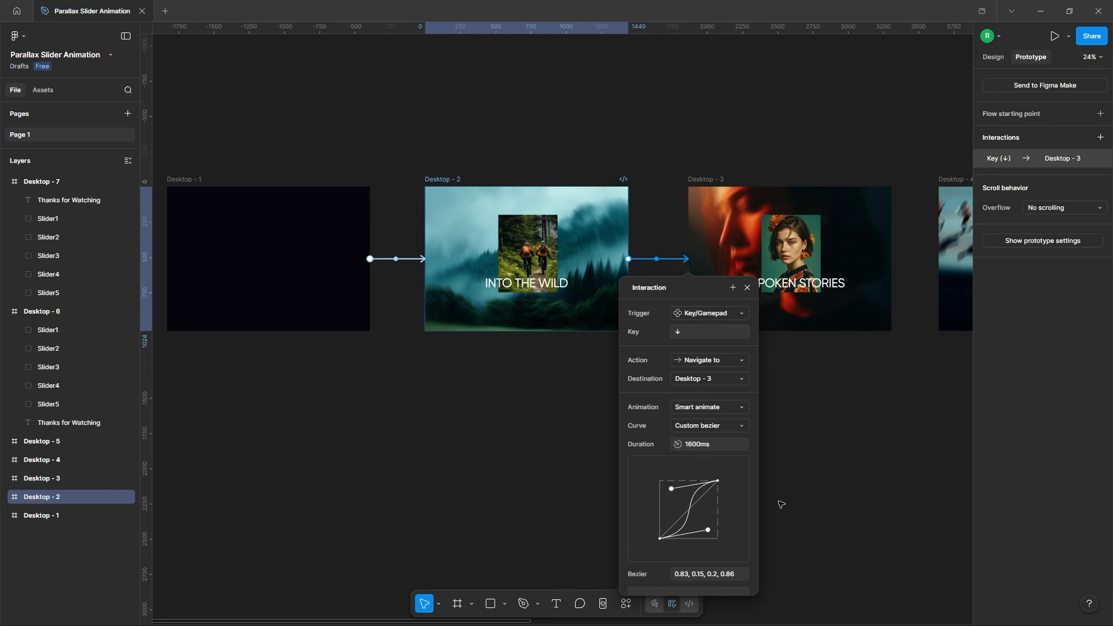
Link Desktop - 3 back to Desktop - 2 with a Key/Gamepad prototype trigger assigned to the up arrow
click(689, 268)
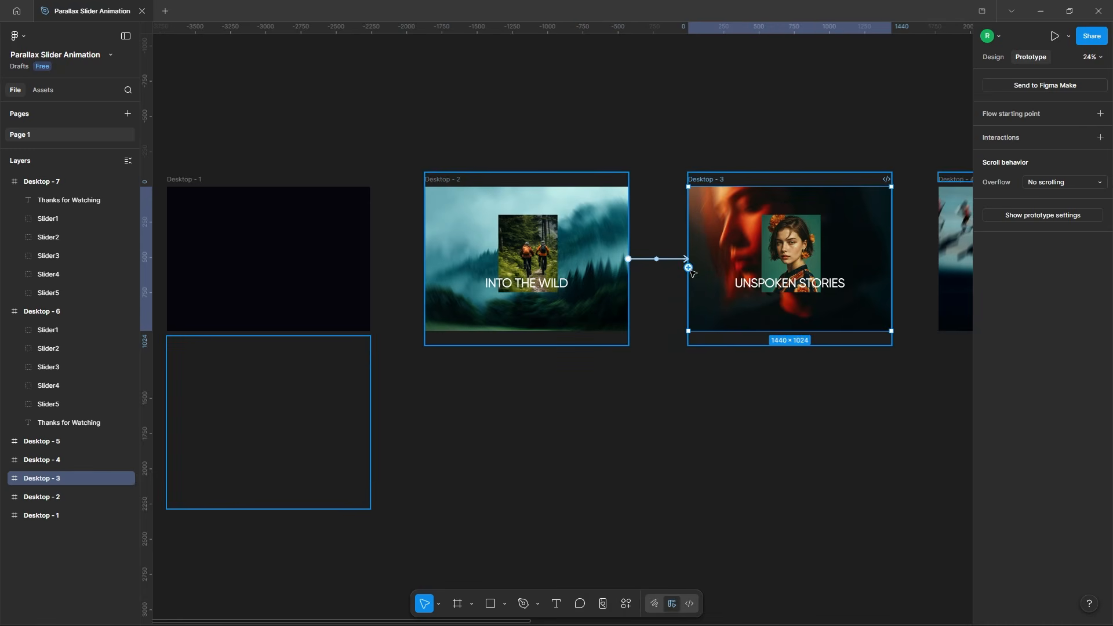
drag(689, 268, 609, 238)
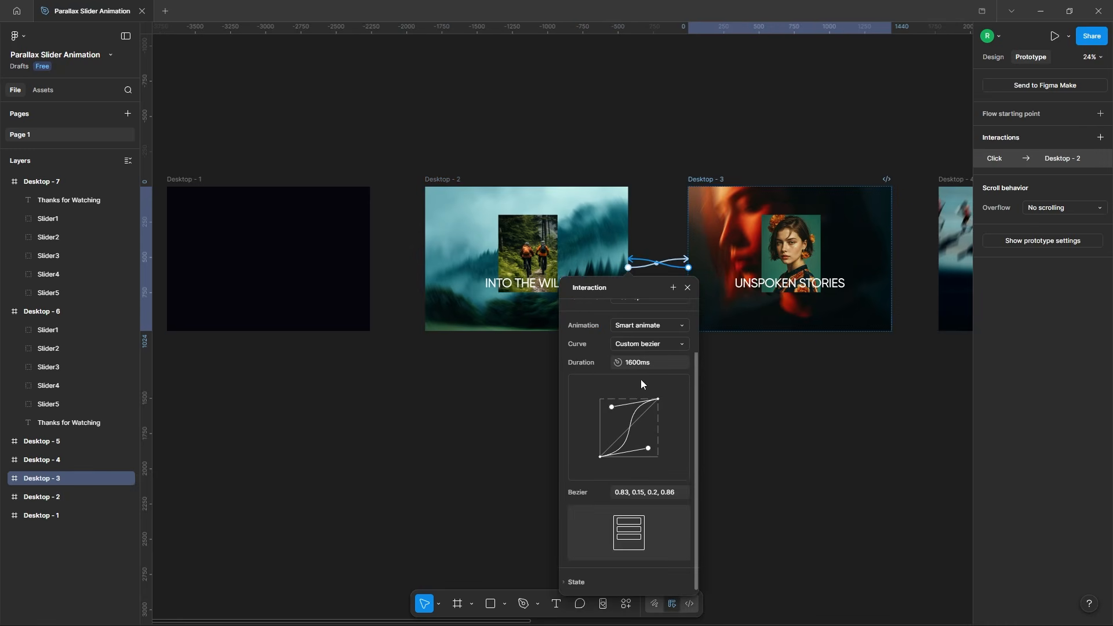
scroll(666, 367, up, 2)
scroll(667, 371, up, 1)
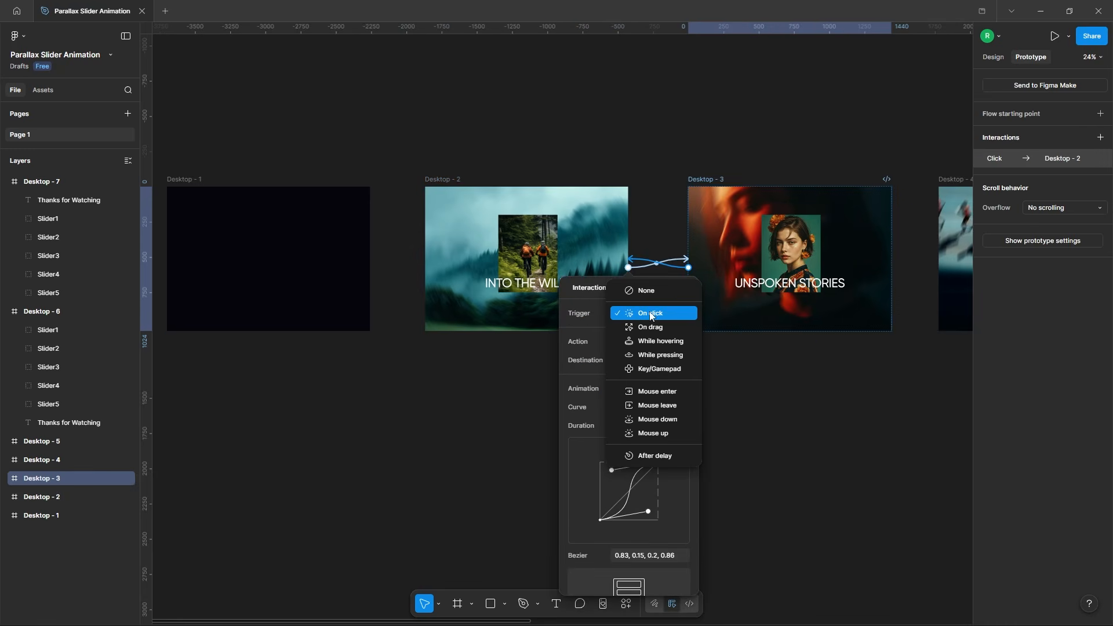
click(655, 369)
key(Up)
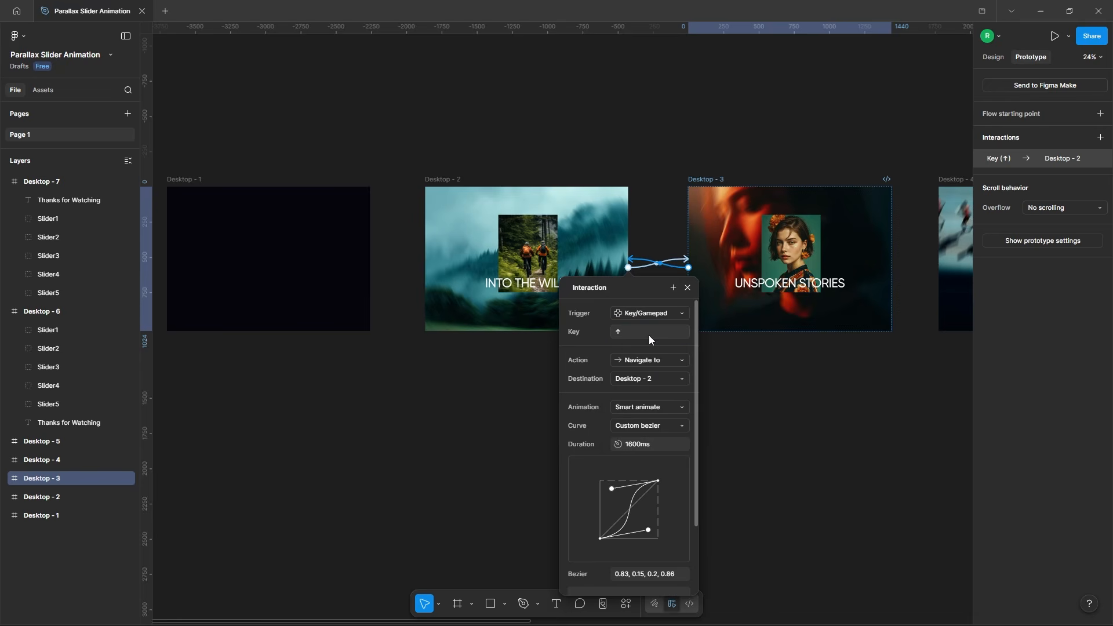
click(783, 155)
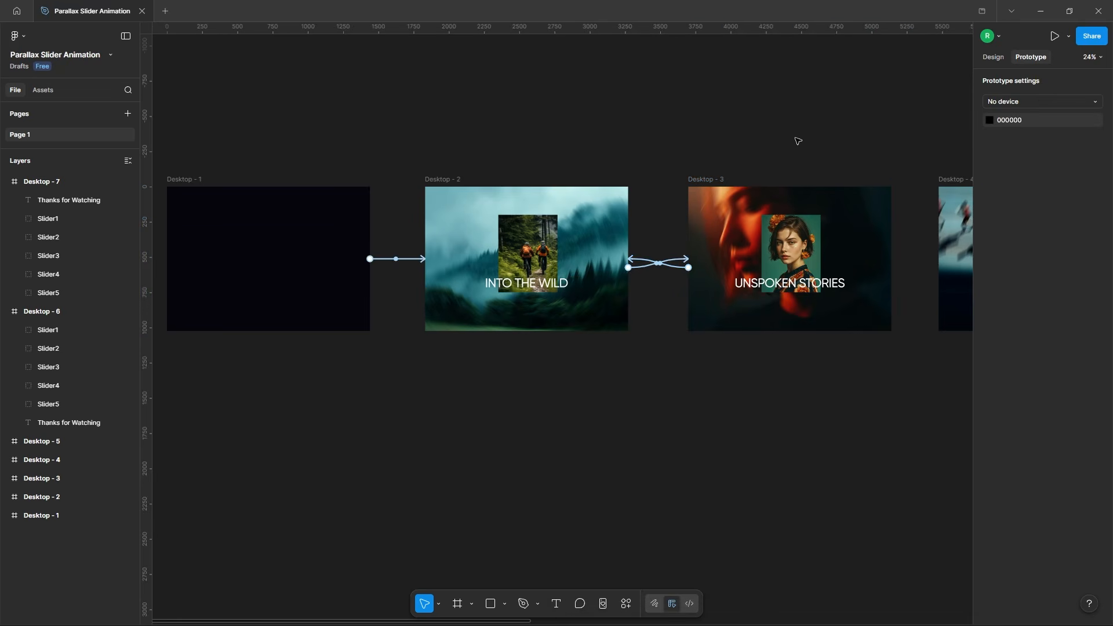
Link Desktop - 3 to Desktop - 4 with a Key/Gamepad prototype trigger assigned to the down arrow
scroll(554, 154, right, 8)
click(411, 200)
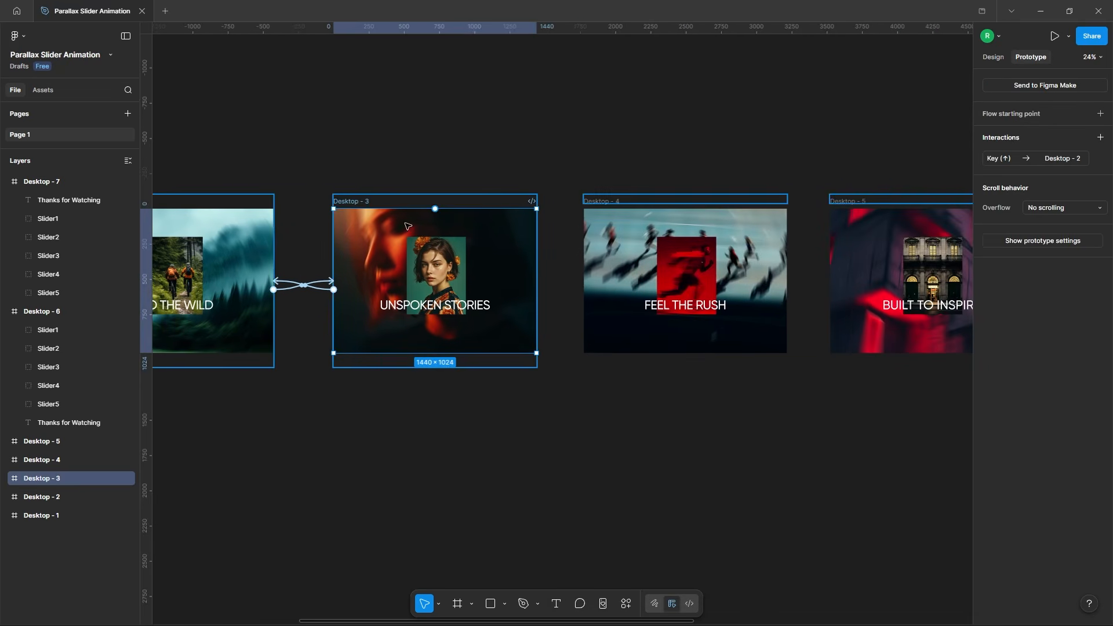
drag(536, 280, 617, 350)
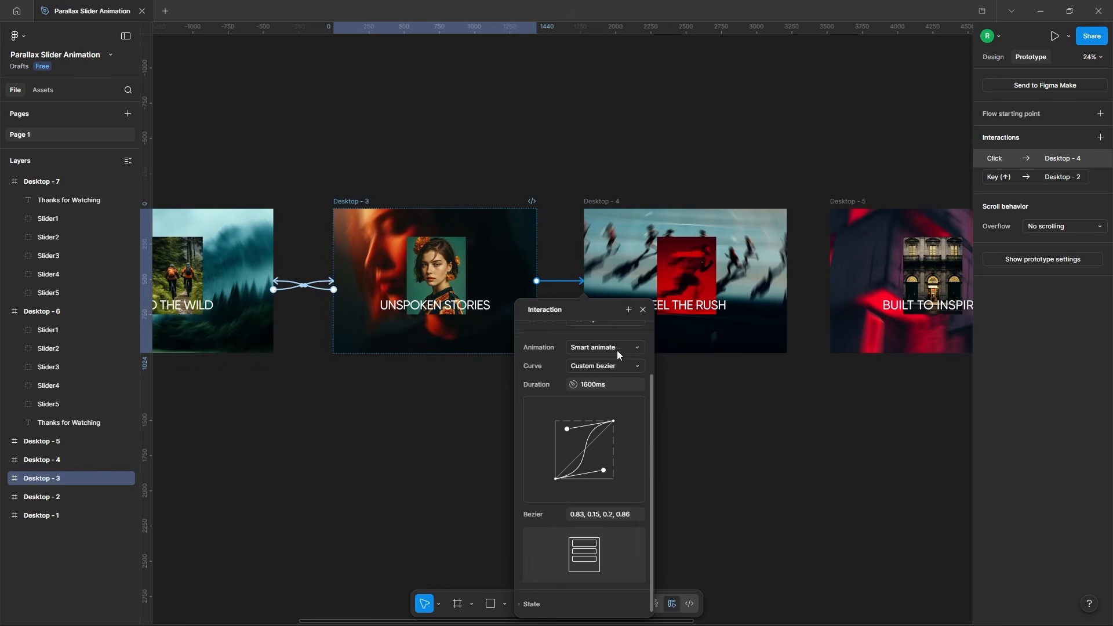
scroll(616, 348, up, 2)
click(616, 336)
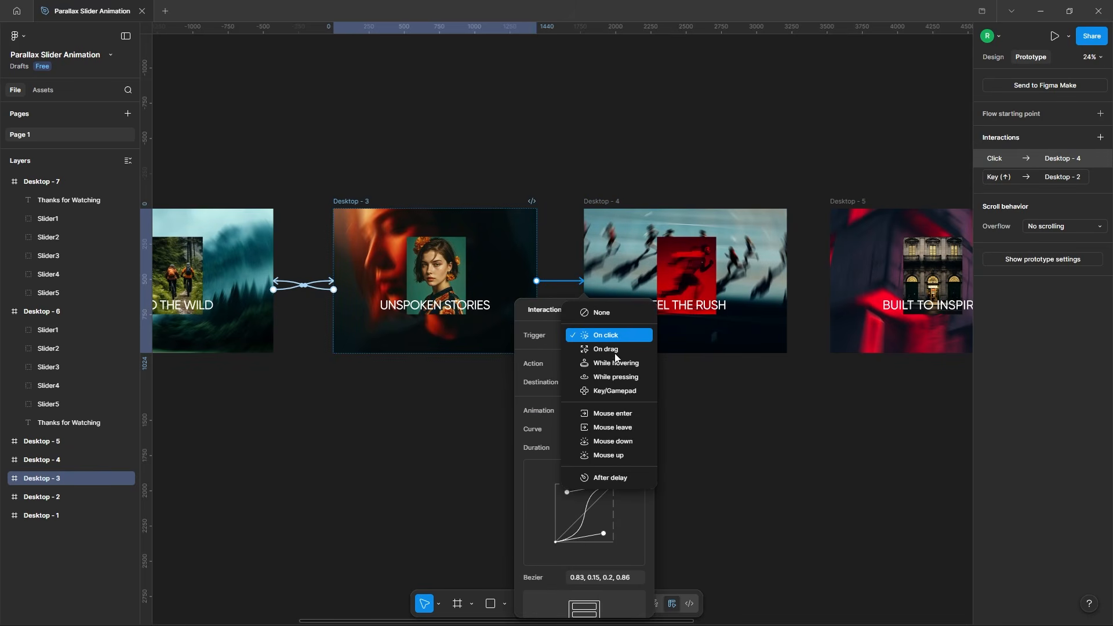
click(616, 392)
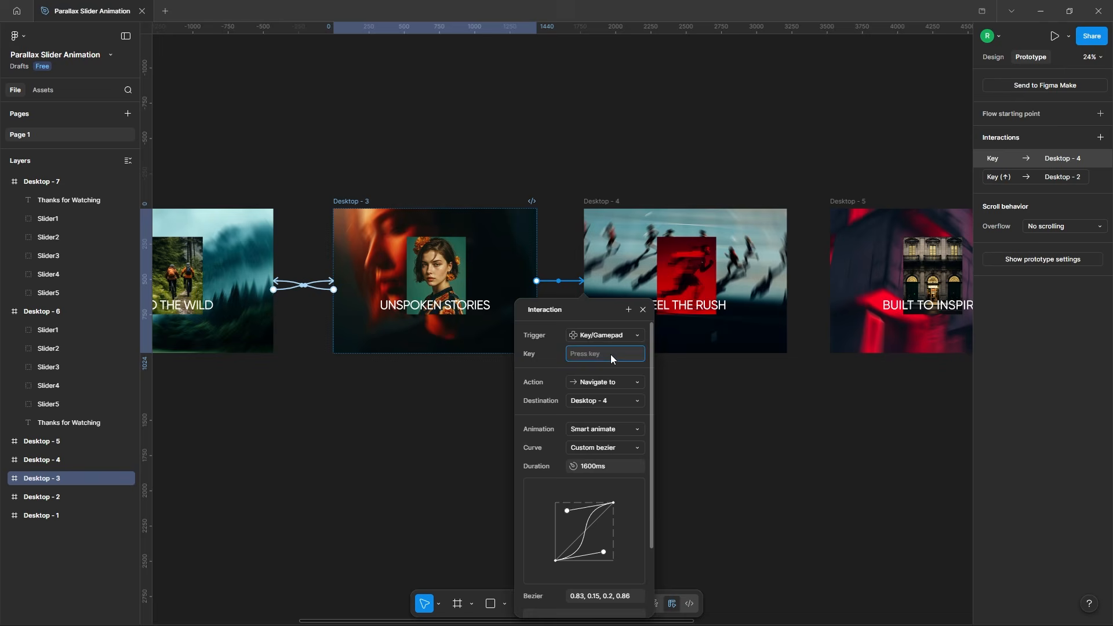
key(Down)
Link Desktop - 4 back to Desktop - 3 with a Key/Gamepad prototype trigger assigned to the up arrow
click(593, 268)
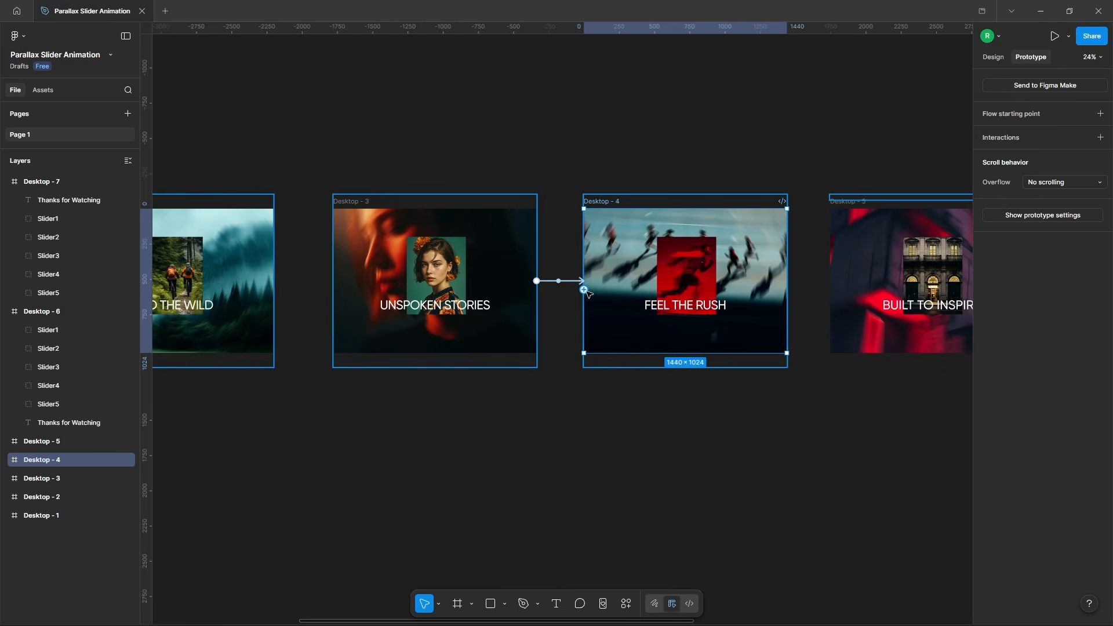
drag(584, 290, 511, 278)
click(565, 335)
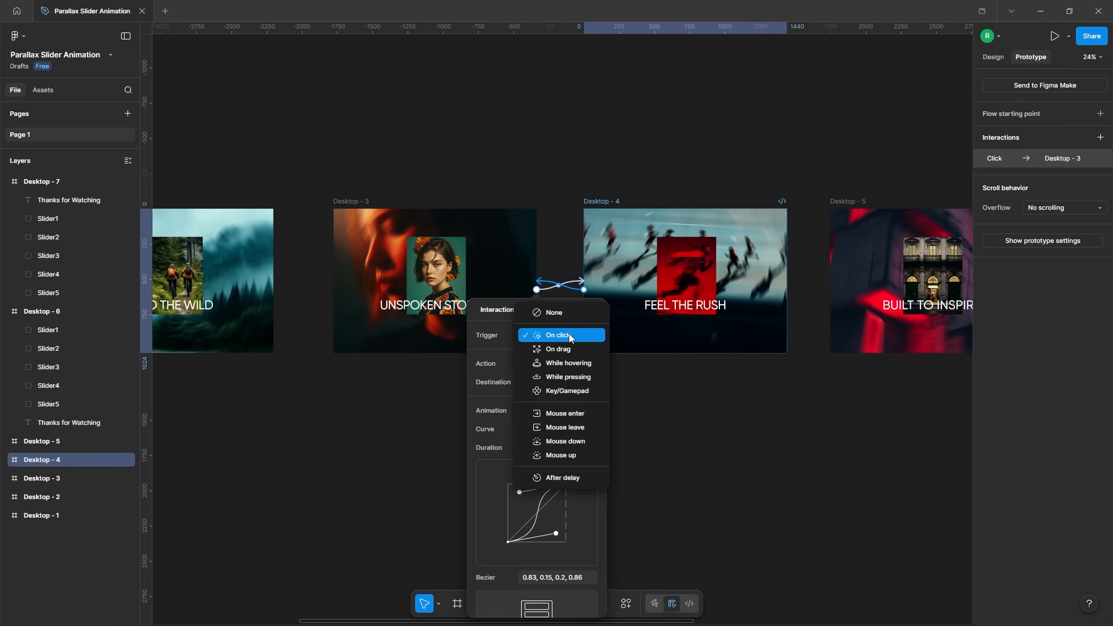
click(570, 390)
key(Up)
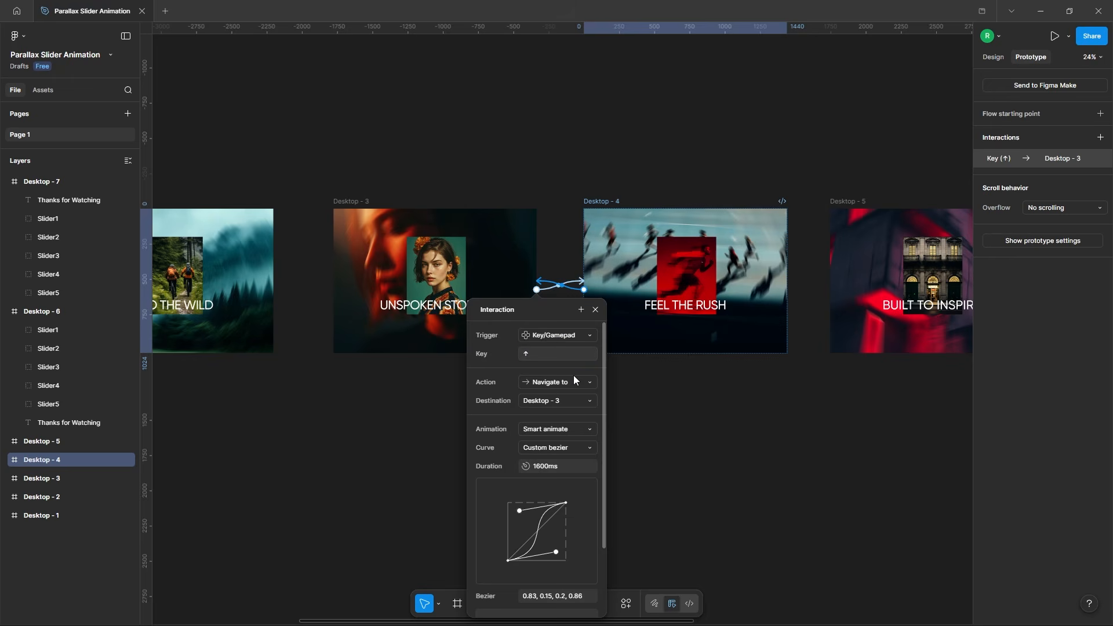
click(763, 262)
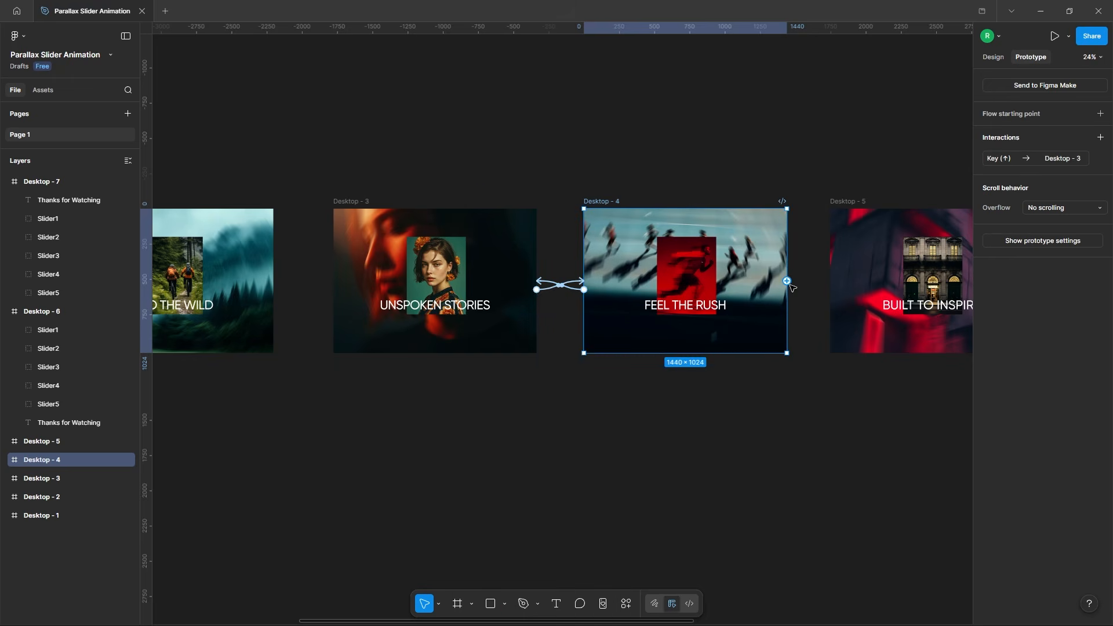
Link Desktop - 4 to Desktop - 5 with a Key/Gamepad prototype trigger assigned to the down arrow
drag(787, 280, 853, 284)
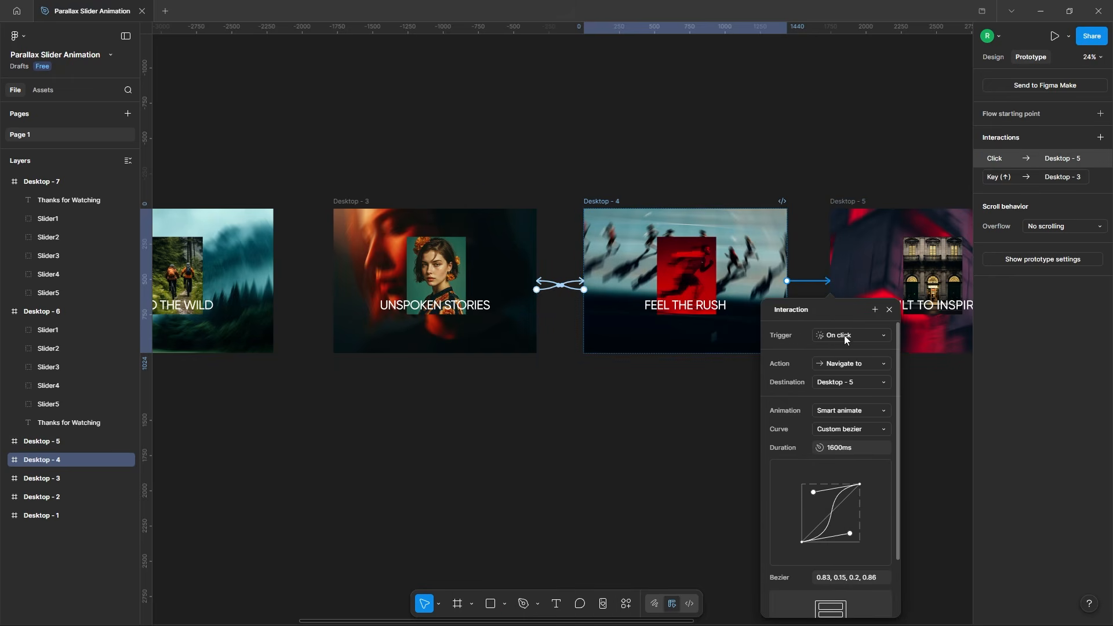
click(845, 340)
click(845, 390)
key(Down)
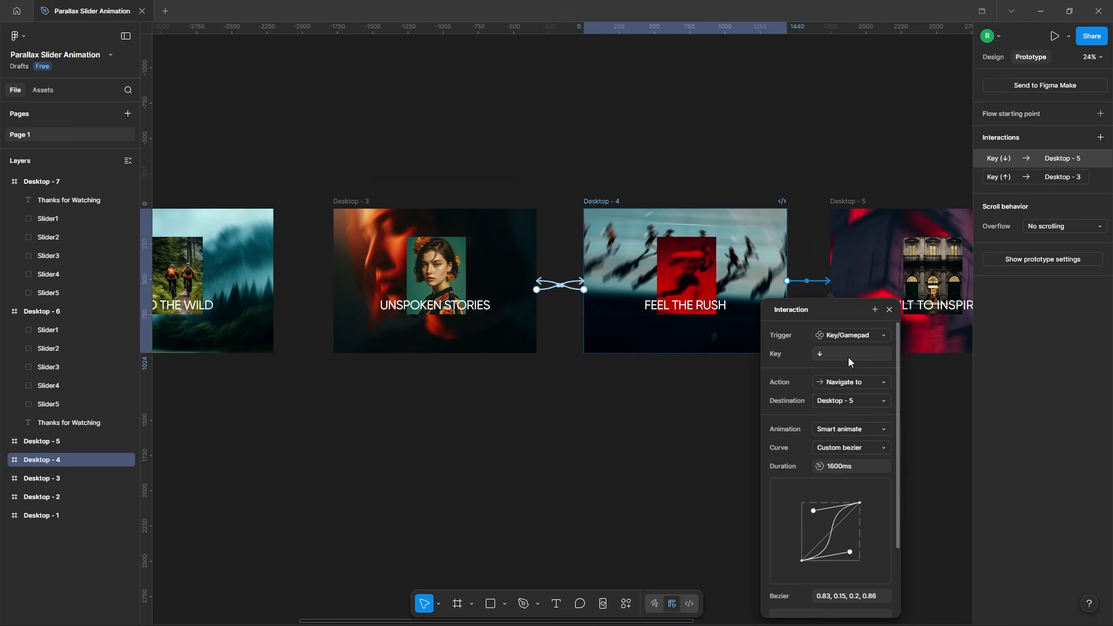
Link Desktop - 5 back to Desktop - 4 with a Key/Gamepad prototype trigger assigned to the up arrow
click(846, 273)
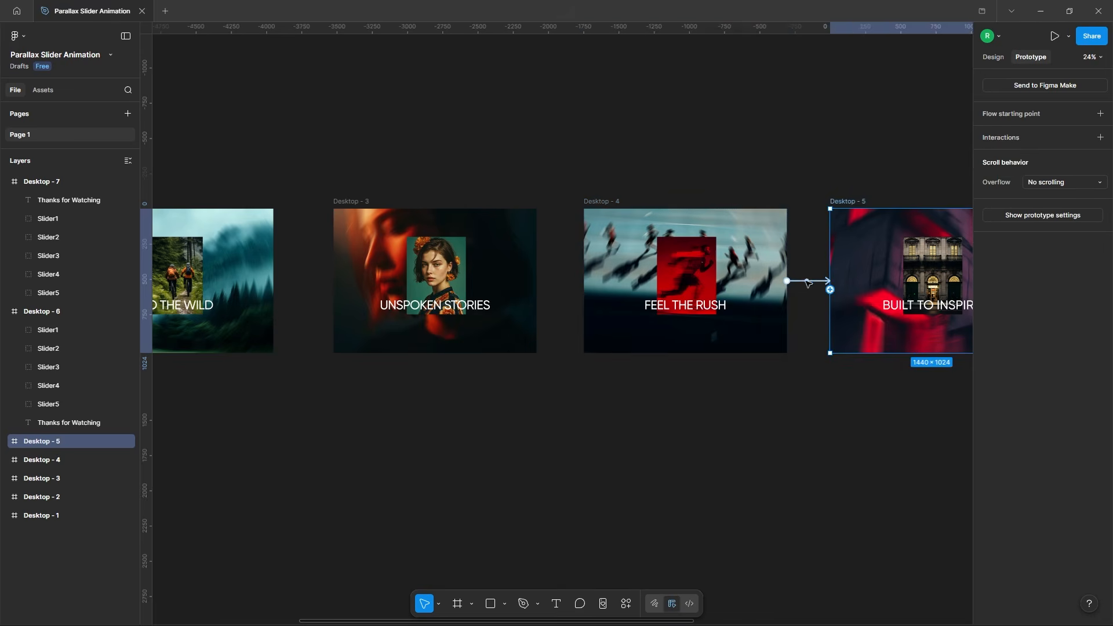
drag(830, 289, 771, 290)
scroll(803, 346, up, 3)
click(813, 334)
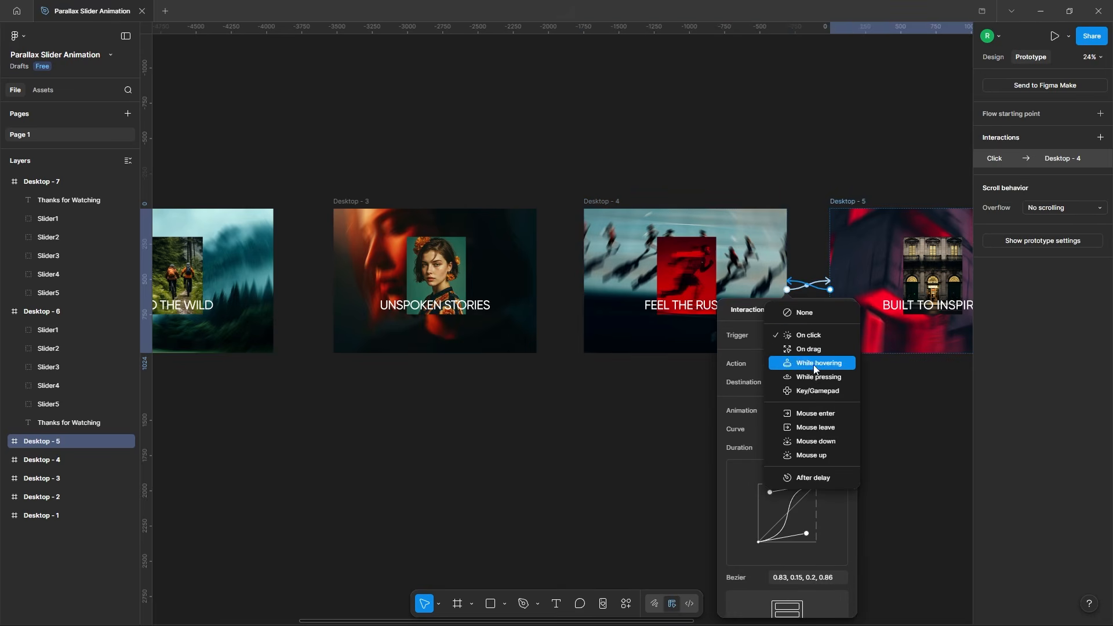
click(818, 391)
click(900, 172)
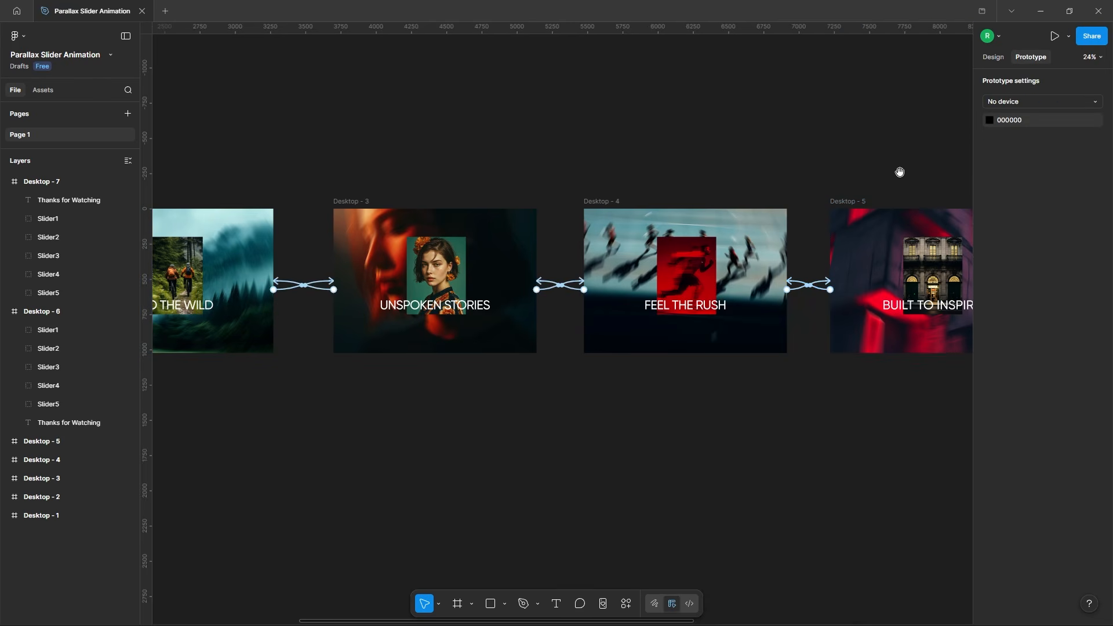
Link Desktop - 5 to Desktop - 6 with a Key/Gamepad prototype trigger assigned to the down arrow
drag(900, 172, 444, 193)
click(407, 222)
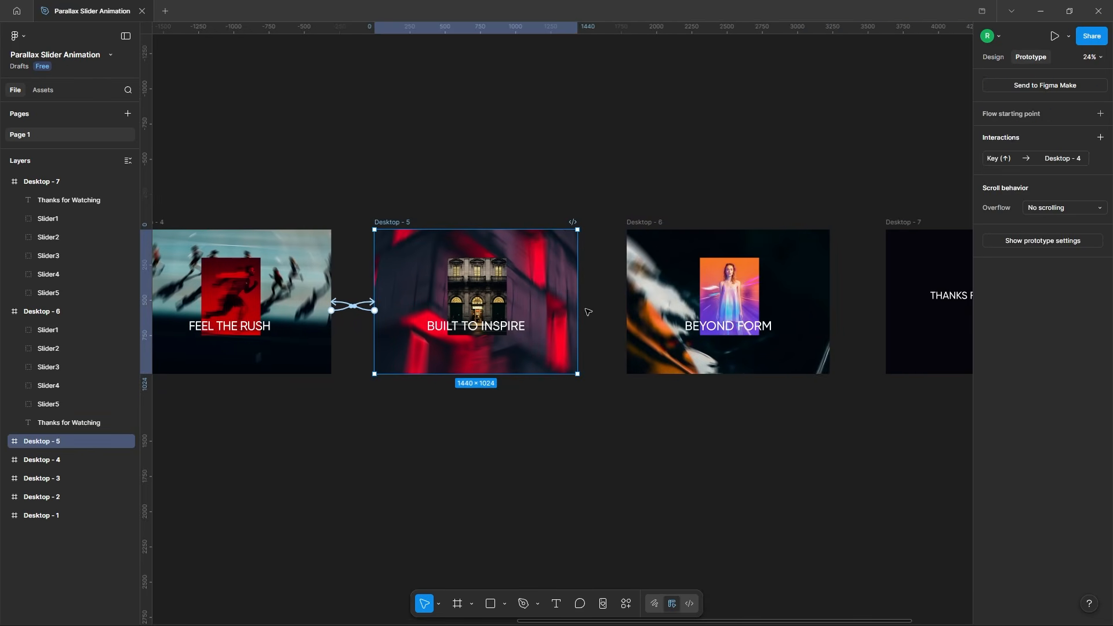
drag(577, 302, 651, 284)
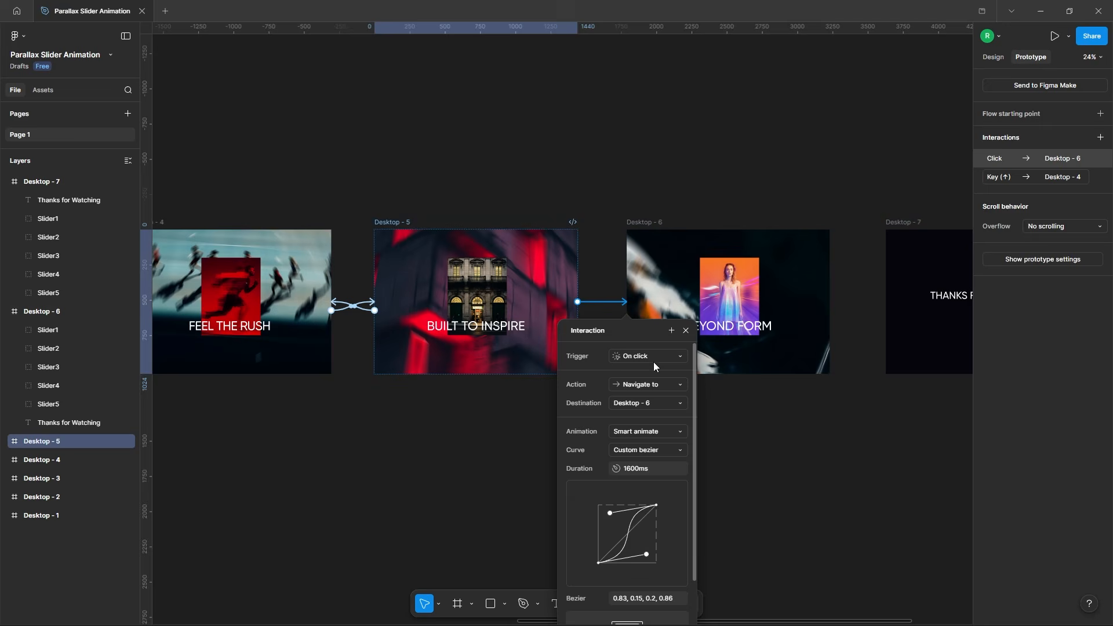
click(654, 361)
click(656, 413)
key(Down)
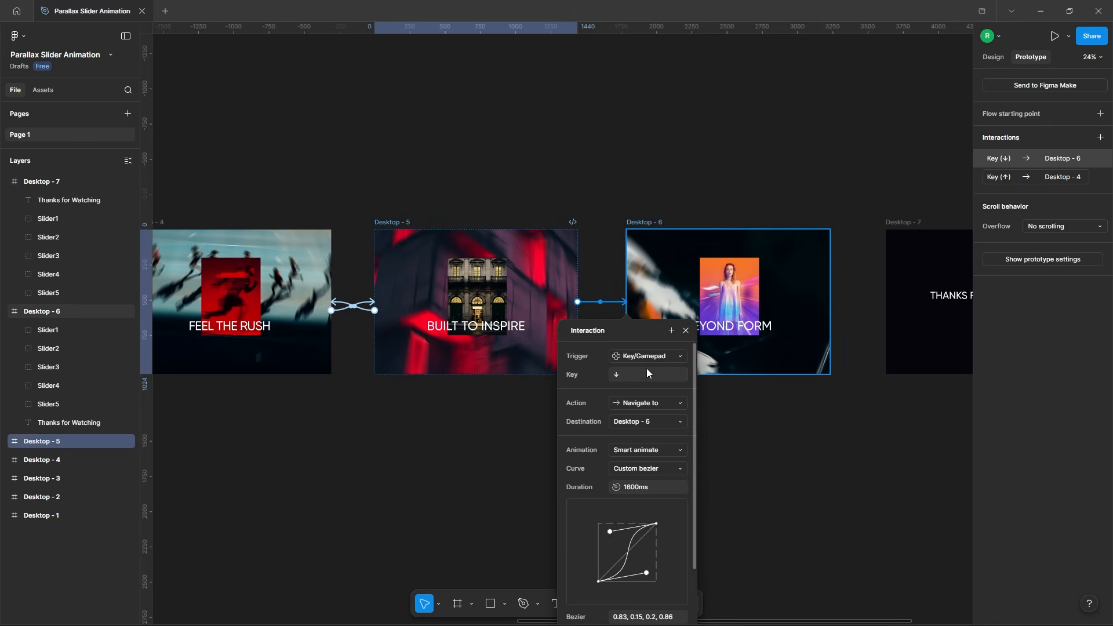
Link Desktop - 6 back to Desktop - 5 with a Key/Gamepad prototype trigger assigned to the up arrow
click(647, 222)
drag(626, 310, 577, 307)
click(624, 376)
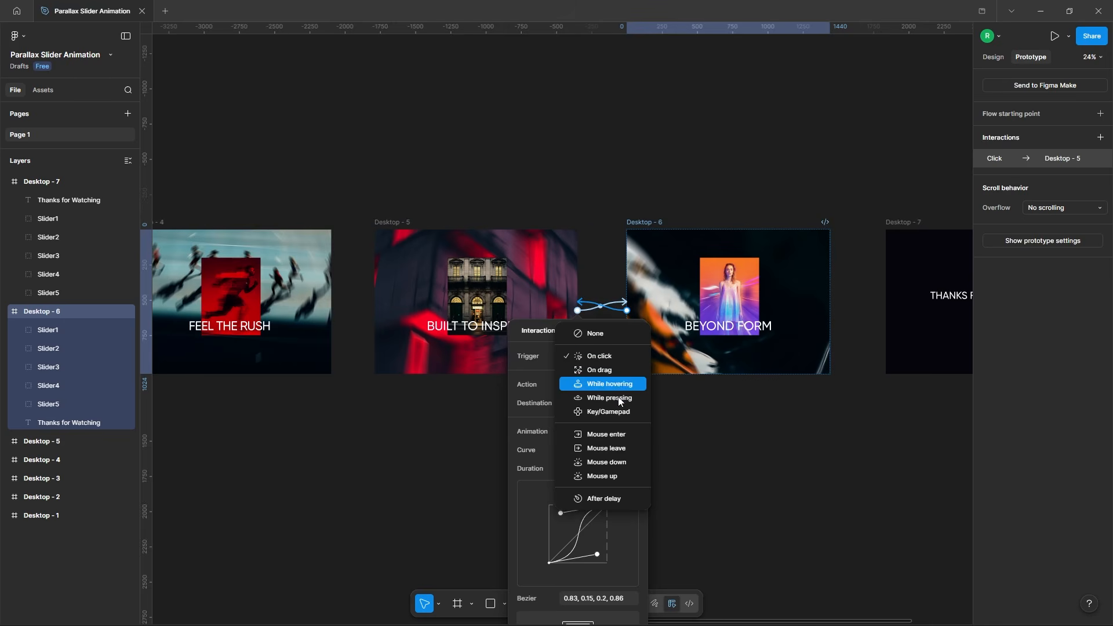
click(609, 411)
key(Up)
Link Desktop - 6 to Desktop - 7 with a Key/Gamepad prototype trigger assigned to the down arrow
click(652, 225)
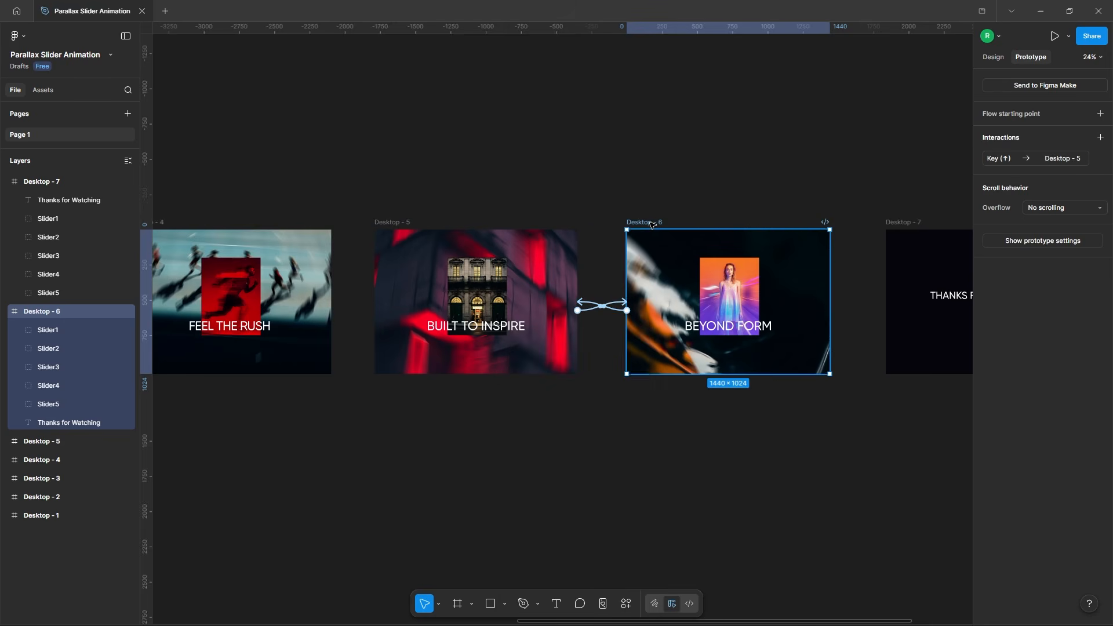
scroll(611, 241, right, 5)
drag(571, 308, 637, 308)
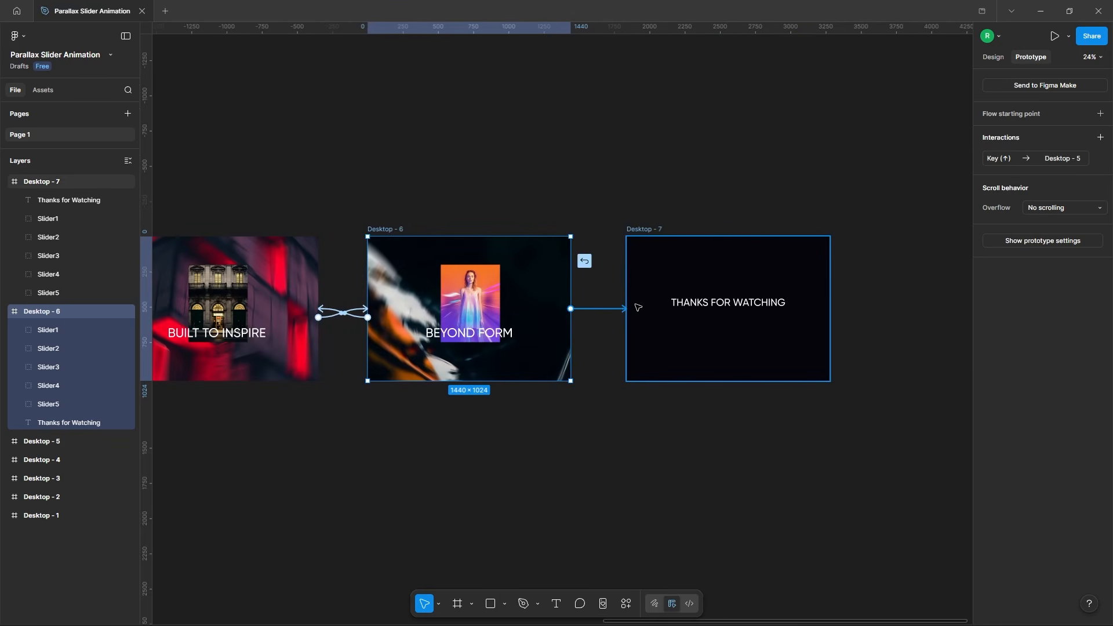
click(648, 362)
click(651, 399)
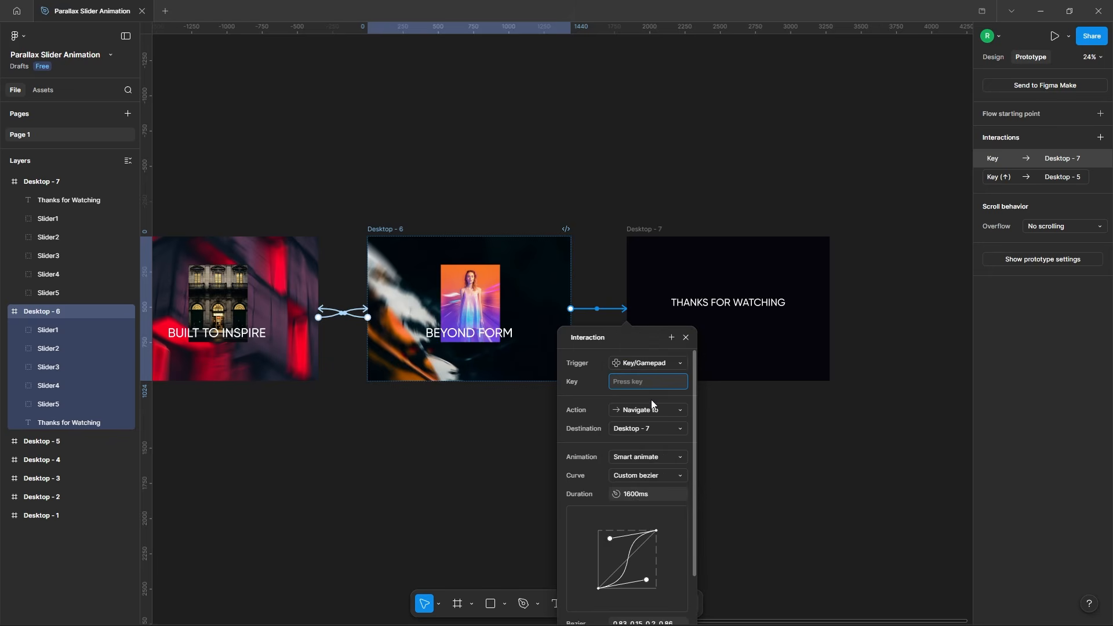
key(Down)
Link Desktop - 7 back to Desktop - 6 with a Key/Gamepad prototype trigger assigned to the up arrow
click(637, 324)
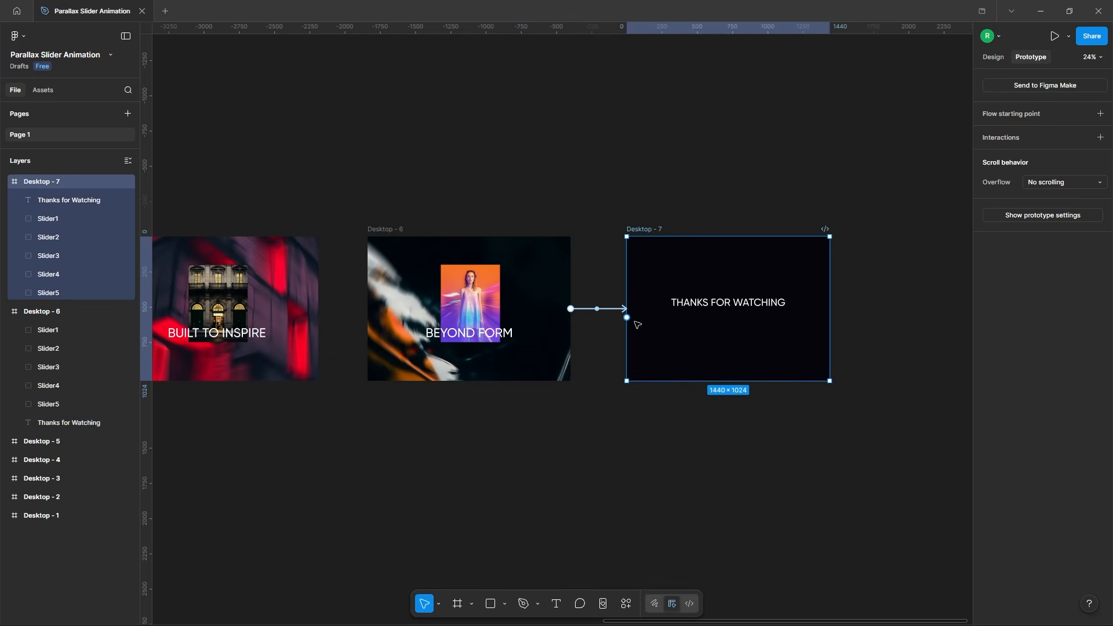
drag(626, 318, 551, 316)
click(603, 363)
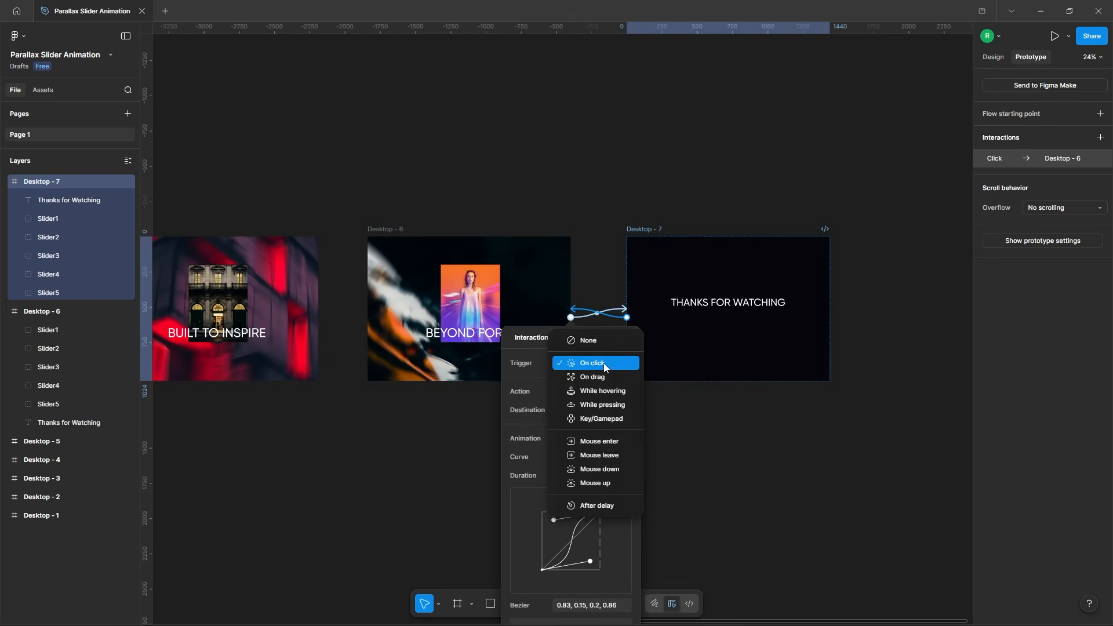
click(603, 418)
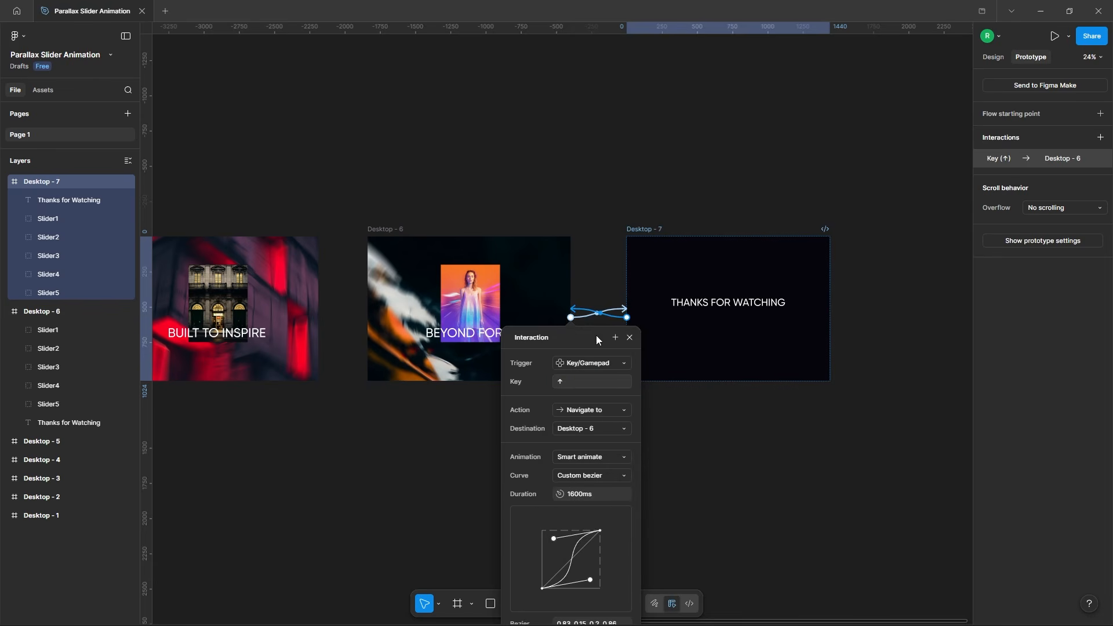
click(648, 203)
Set Desktop - 1 as the prototype's flow starting point
scroll(700, 186, down, 5)
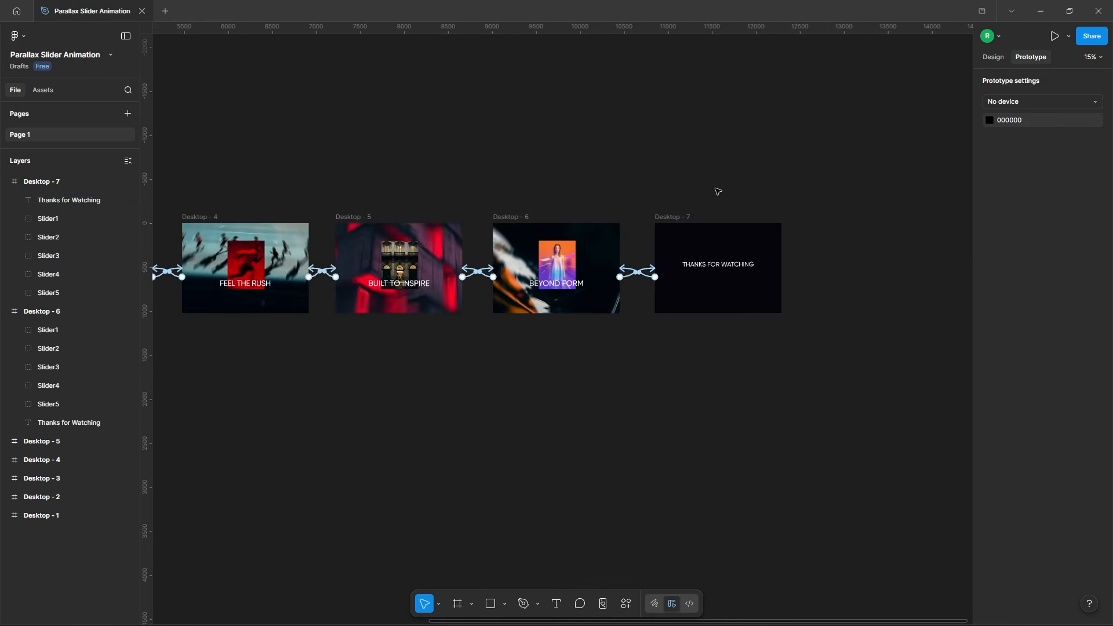
click(201, 211)
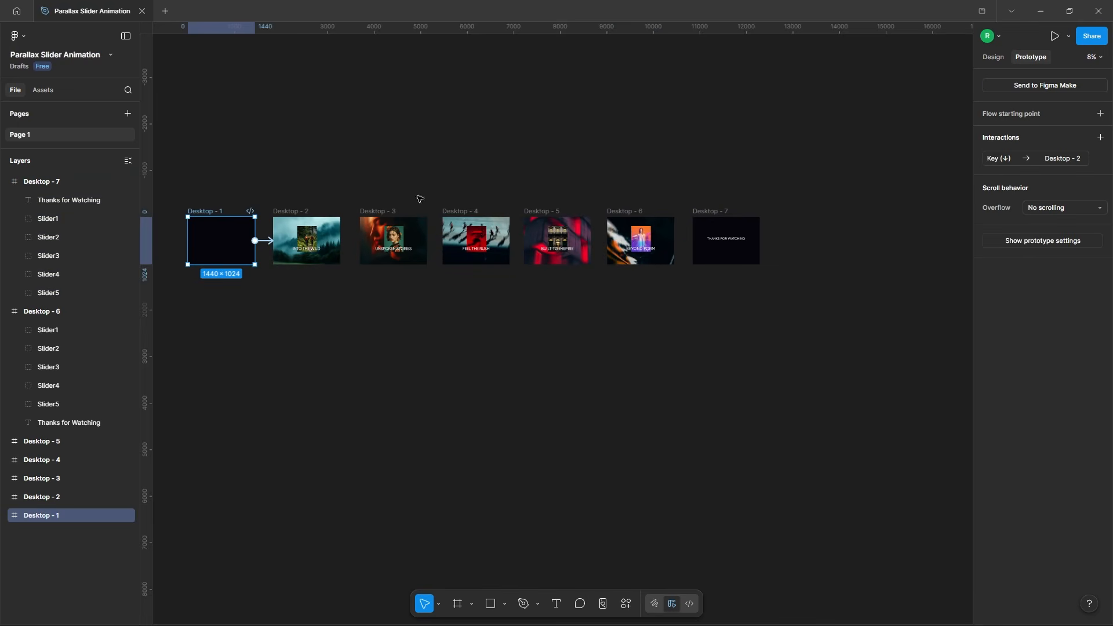
click(1009, 120)
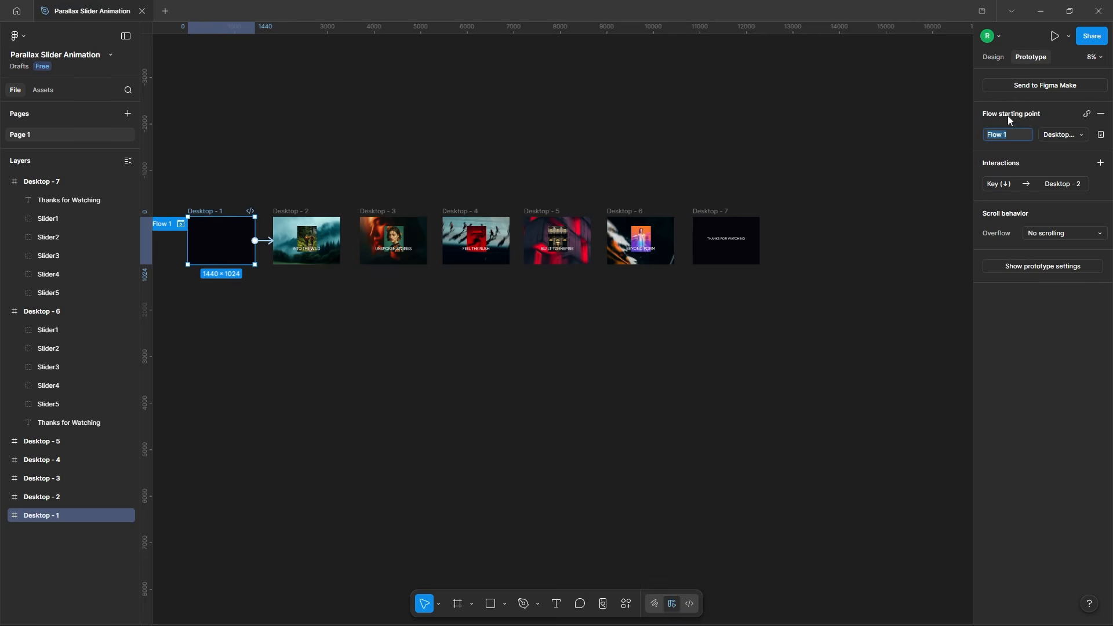
Launch the prototype preview from Desktop - 1 and scale it so the whole frame fits the screen
click(180, 225)
click(541, 43)
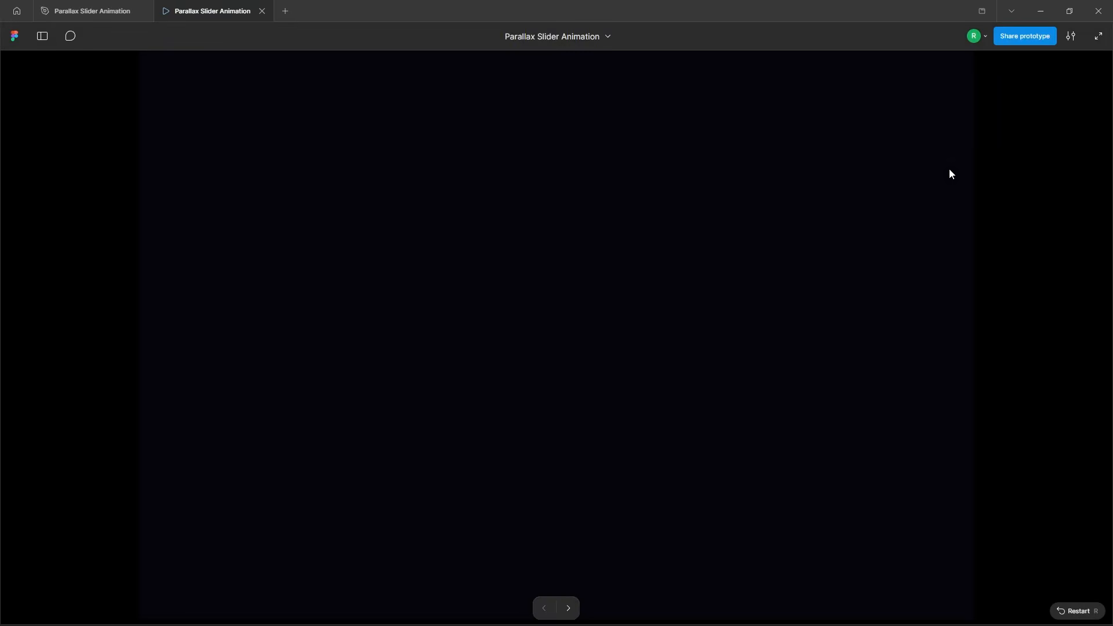
click(1071, 36)
click(1038, 92)
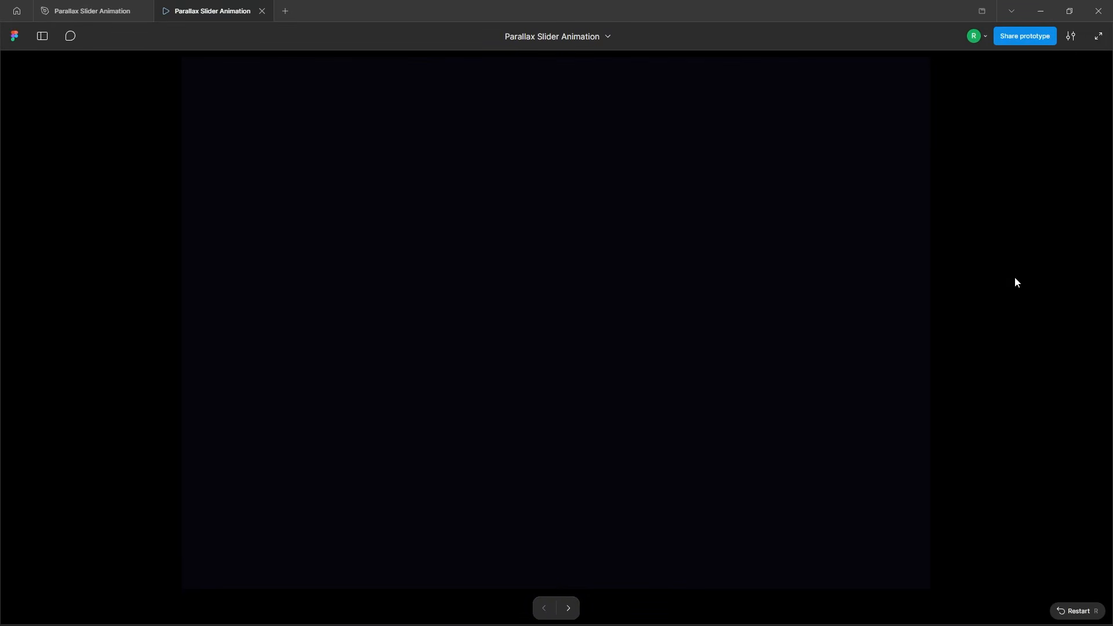